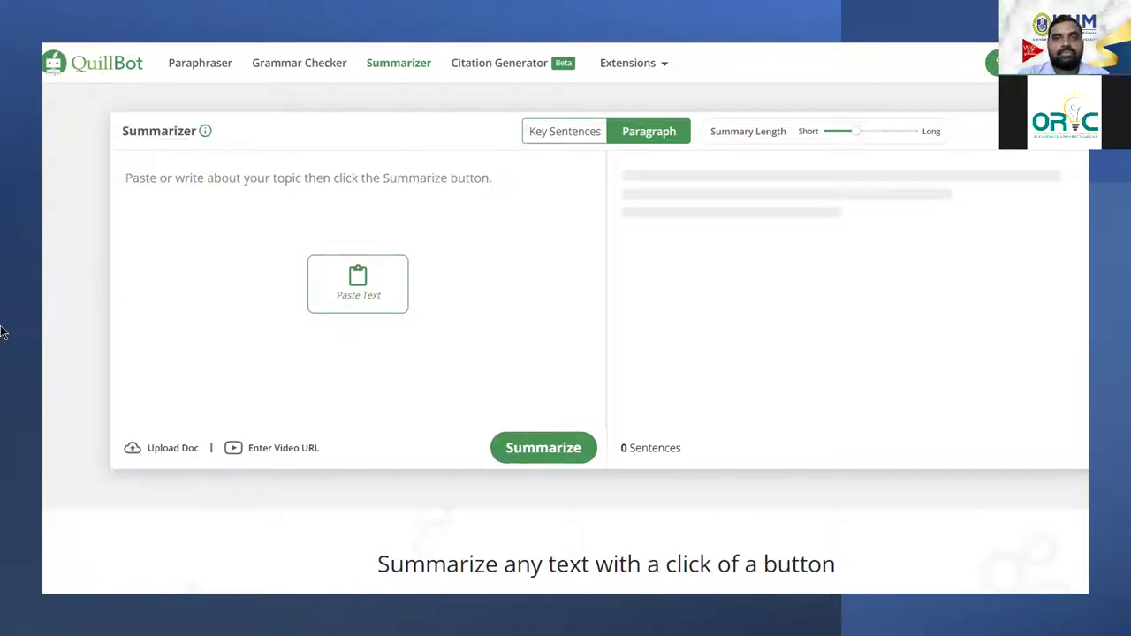
# Step: Exit the slide show, switch to Chrome and search the web for scholarcy
pyautogui.click(202, 328)
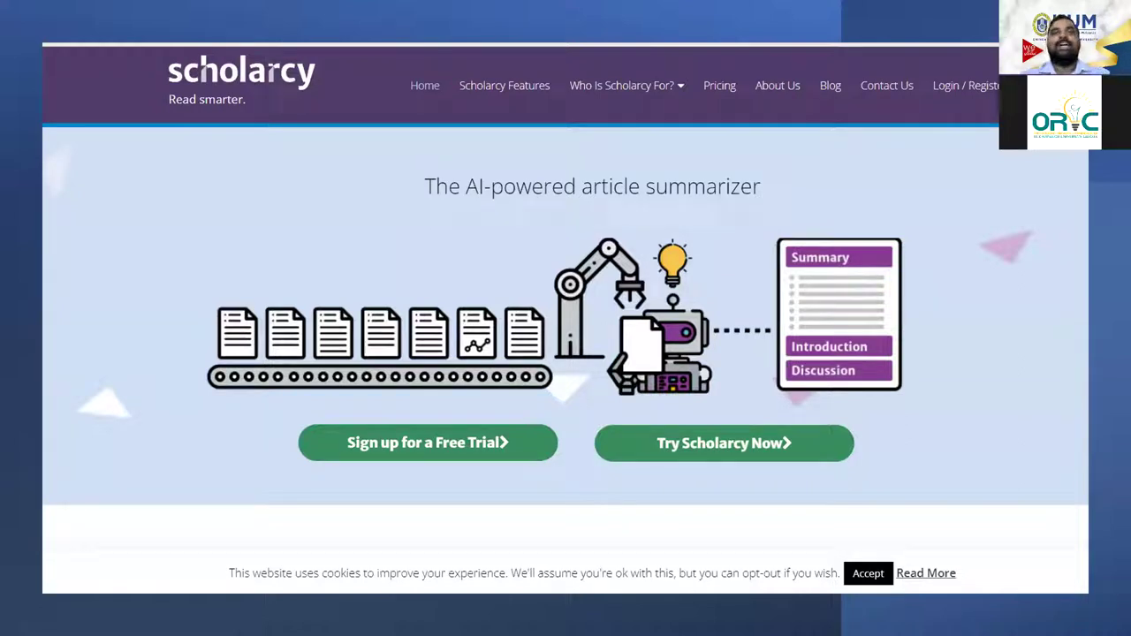
pyautogui.press('Escape')
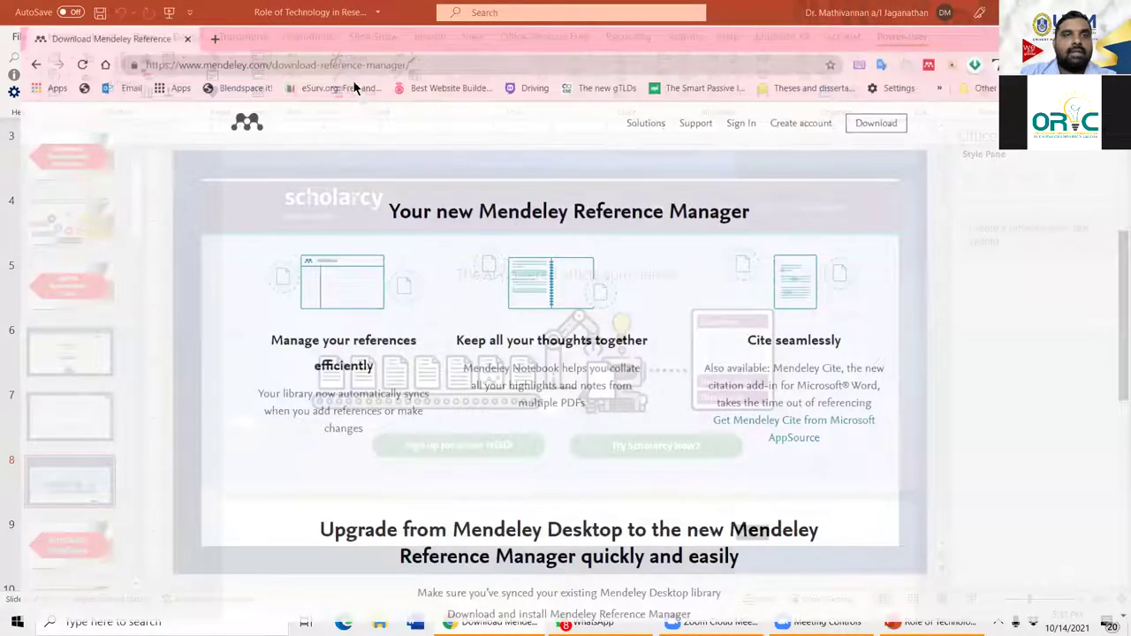
pyautogui.click(345, 43)
pyautogui.write('sc')
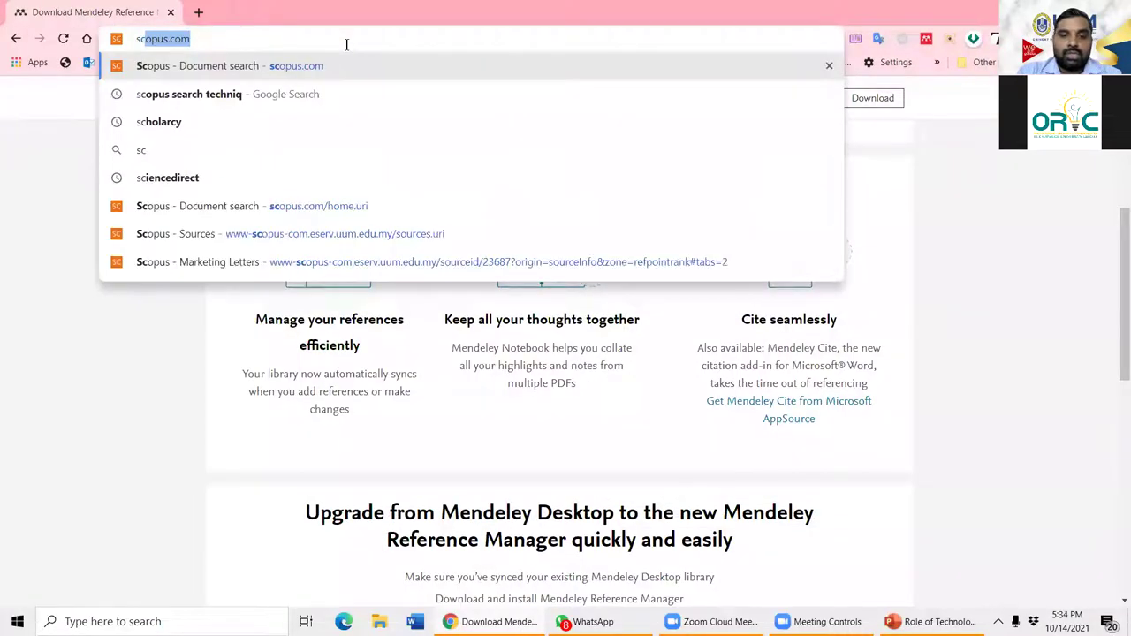
pyautogui.write('holarcy')
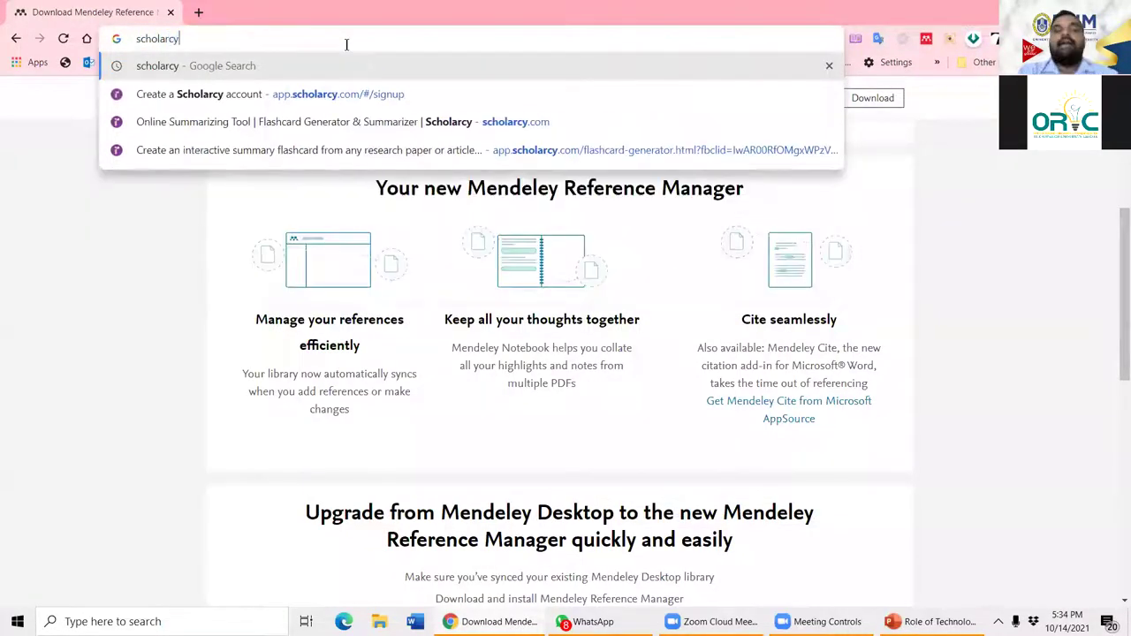
pyautogui.press('Return')
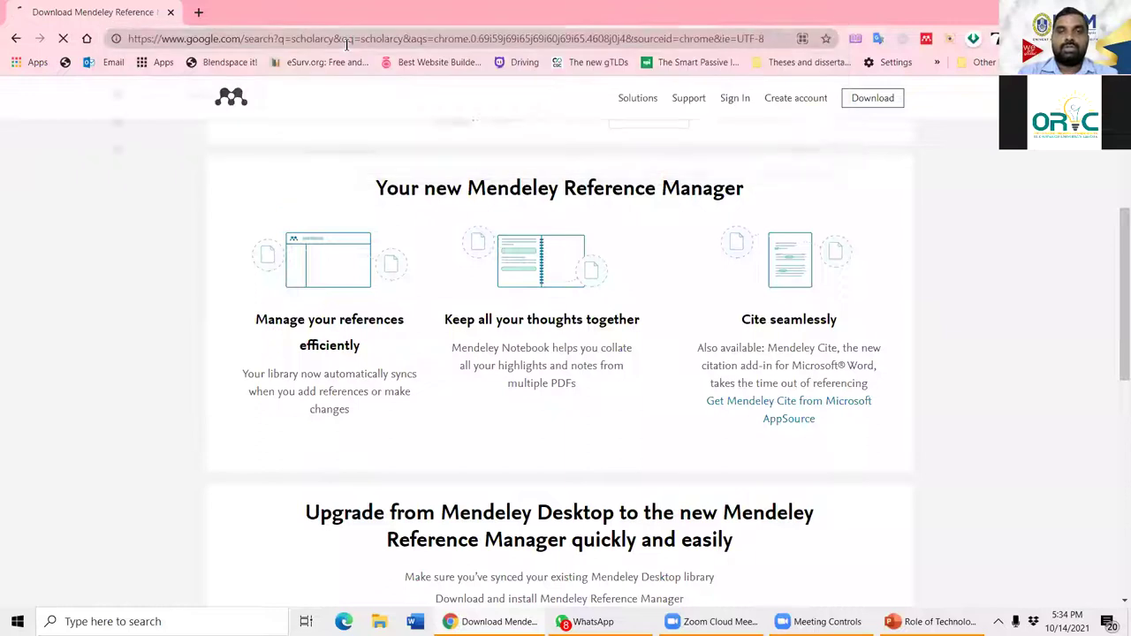
# Step: Open the Scholarcy website from the search results and sign in with the saved account credentials
pyautogui.click(255, 239)
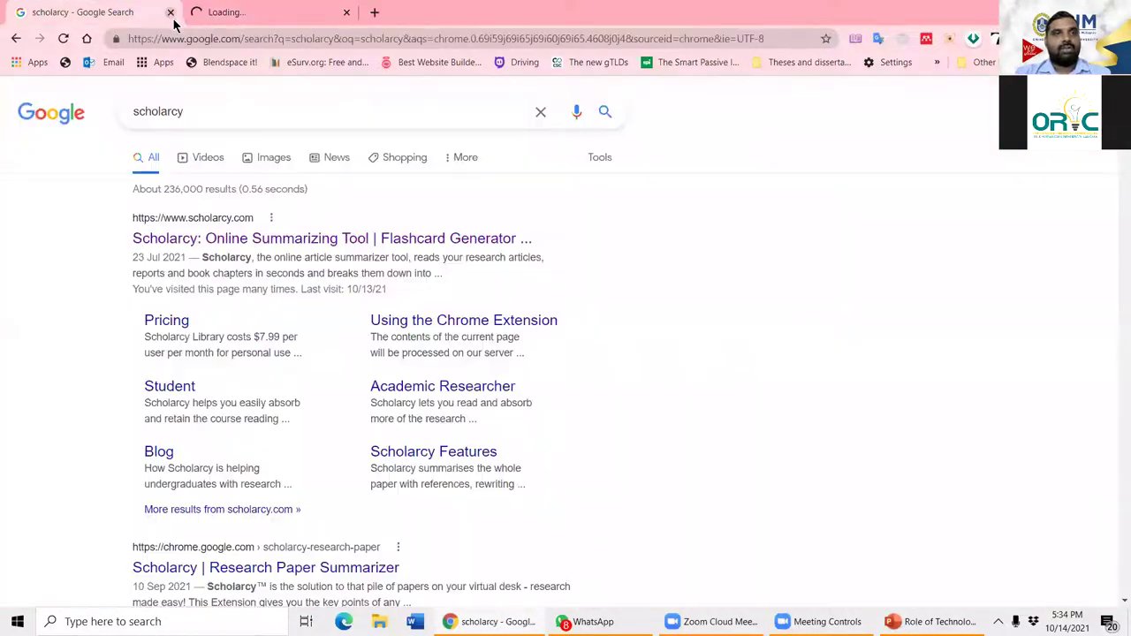
pyautogui.click(172, 16)
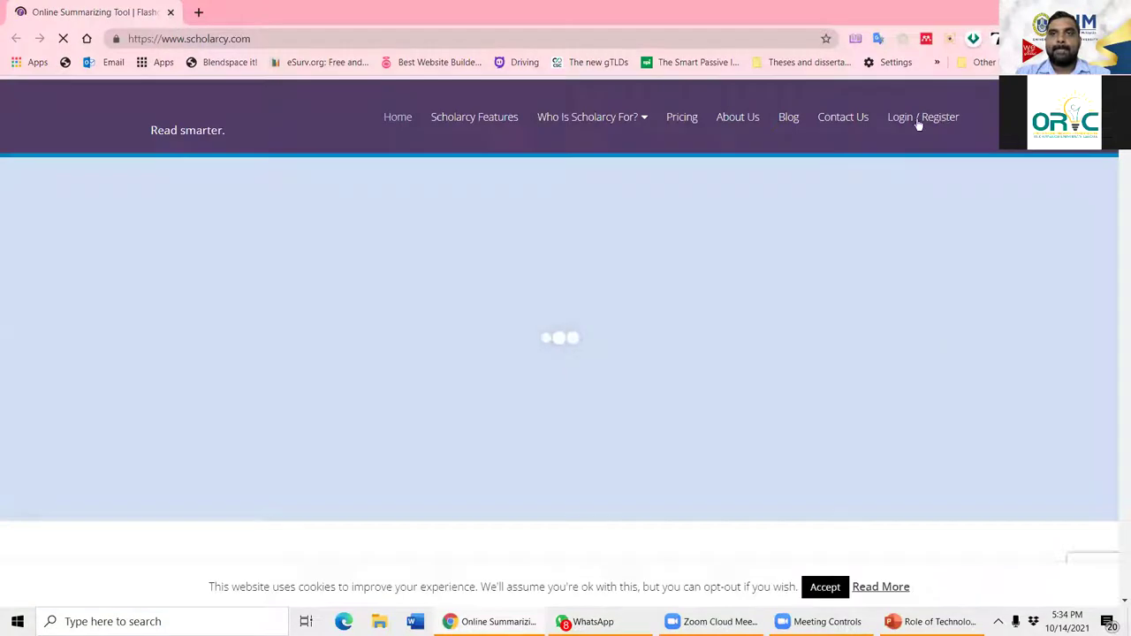
pyautogui.click(918, 124)
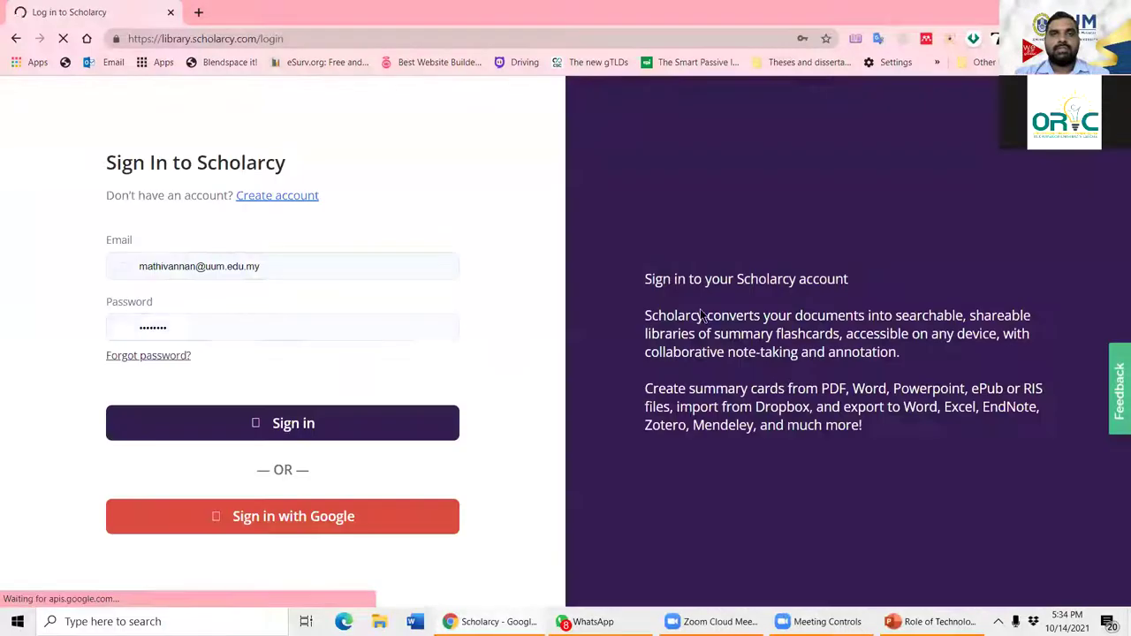
pyautogui.click(290, 424)
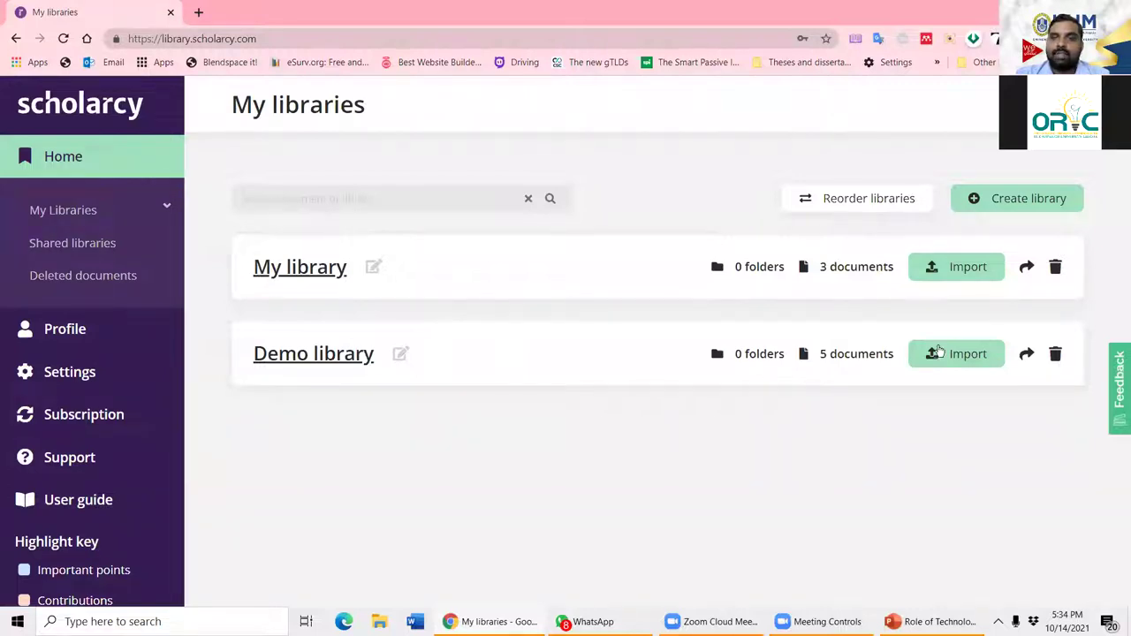
# Step: Create a new library and enter Class as its name
pyautogui.click(1025, 203)
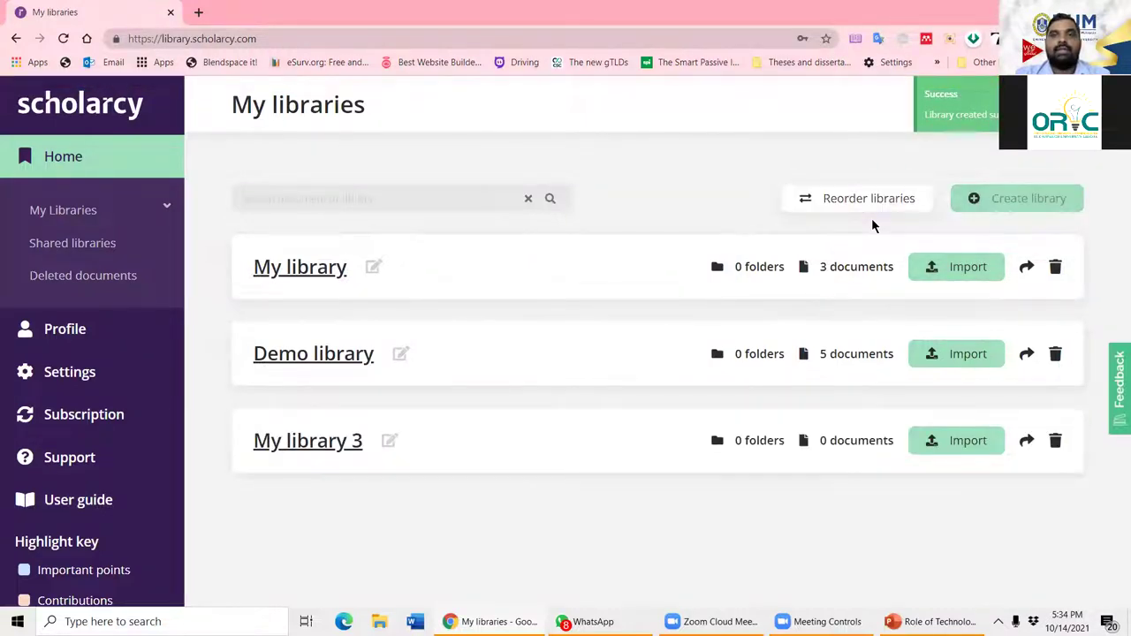
pyautogui.click(389, 440)
pyautogui.moveTo(373, 439); pyautogui.dragTo(210, 449)
pyautogui.write('Calss')
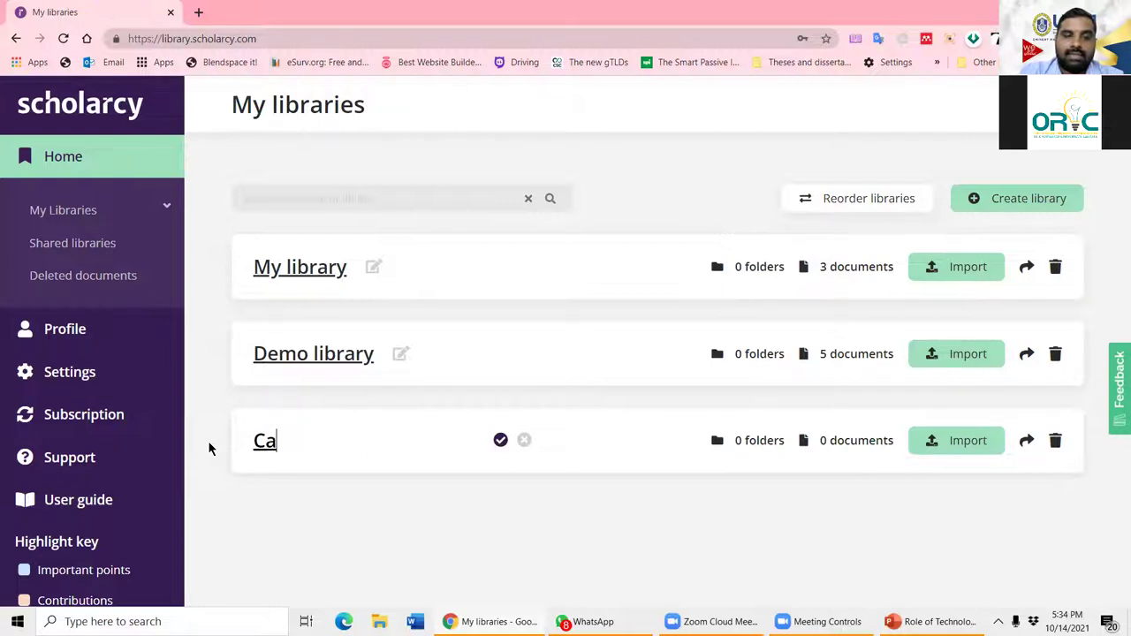
pyautogui.press('BackSpace')
pyautogui.press('BackSpace')
pyautogui.press('BackSpace')
pyautogui.press('BackSpace')
pyautogui.write('lass')
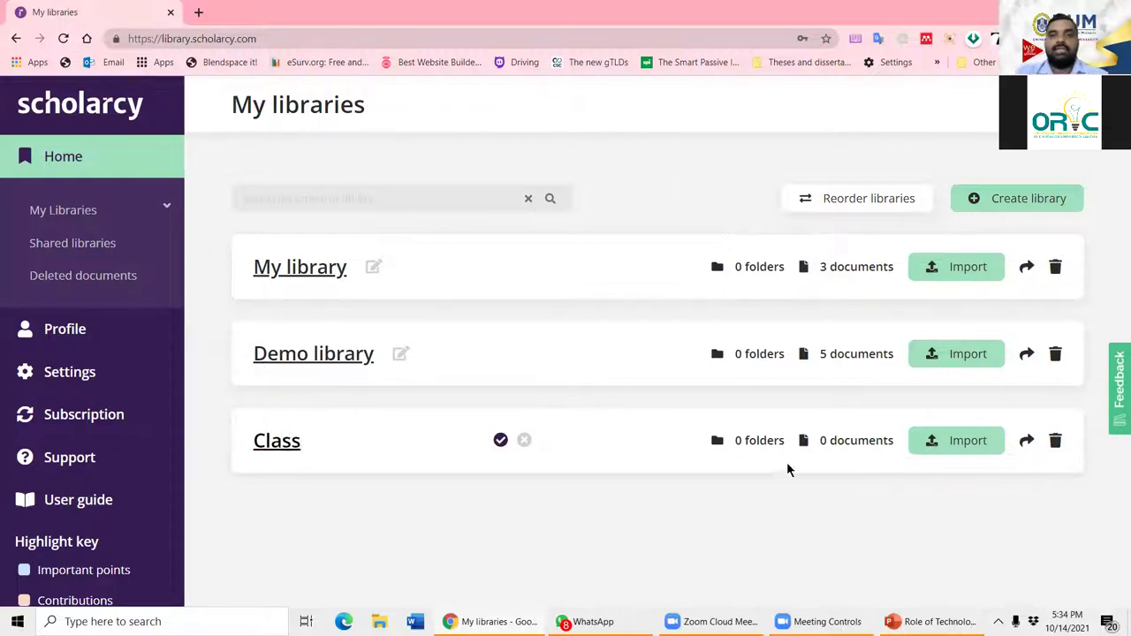
# Step: Choose all PDFs in the Desktop folder Interesting Article as files to import into the new library
pyautogui.click(944, 450)
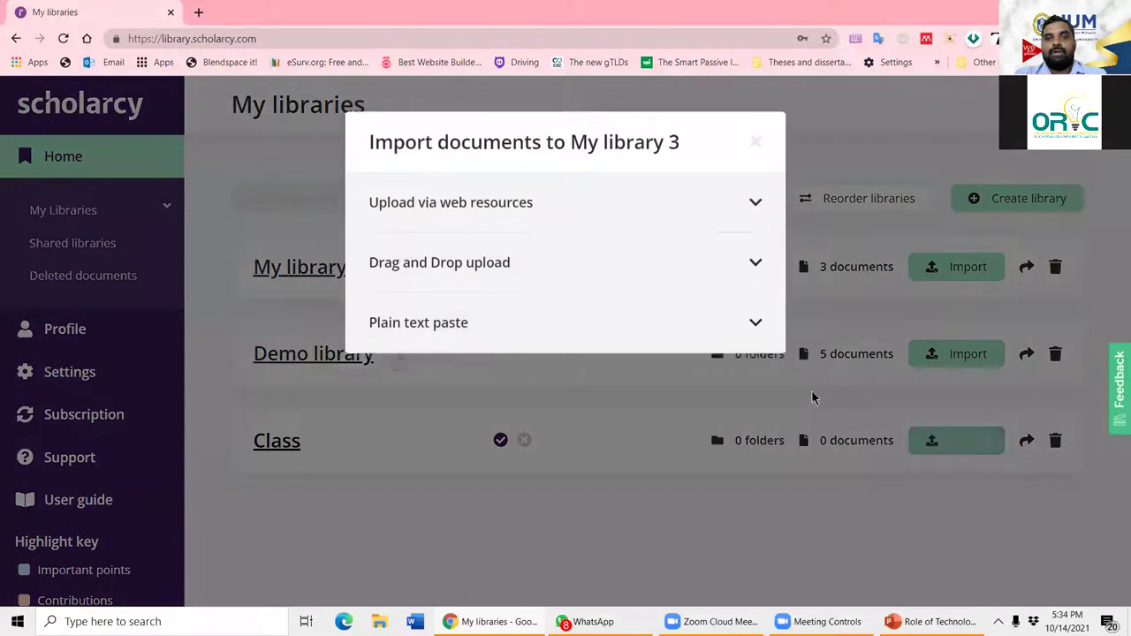
pyautogui.click(494, 295)
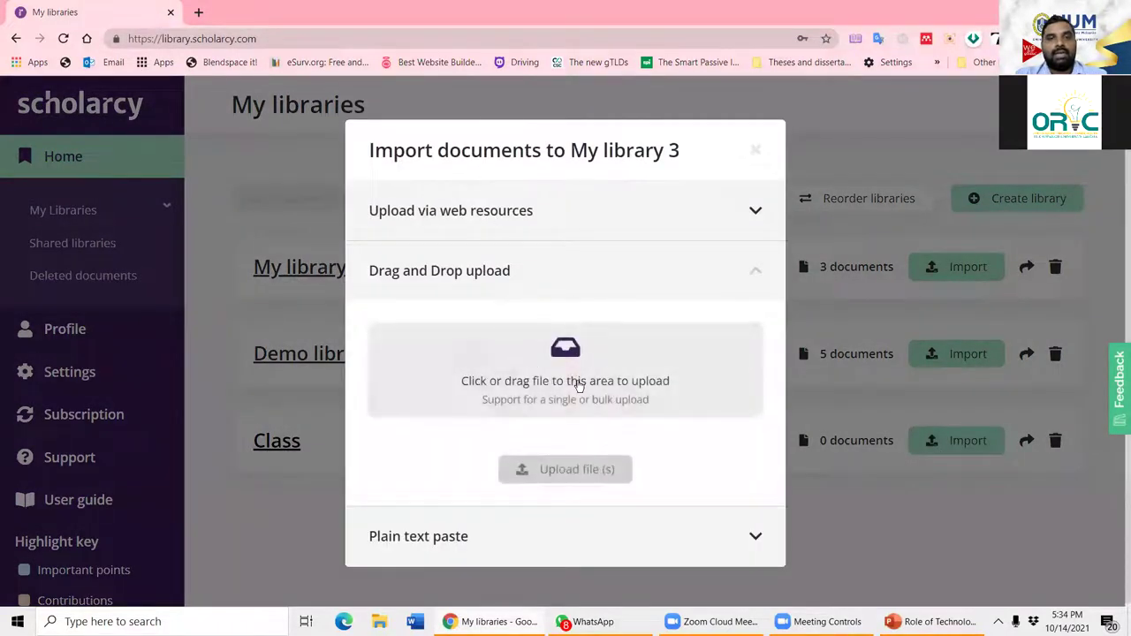
pyautogui.moveTo(543, 399); pyautogui.dragTo(556, 356)
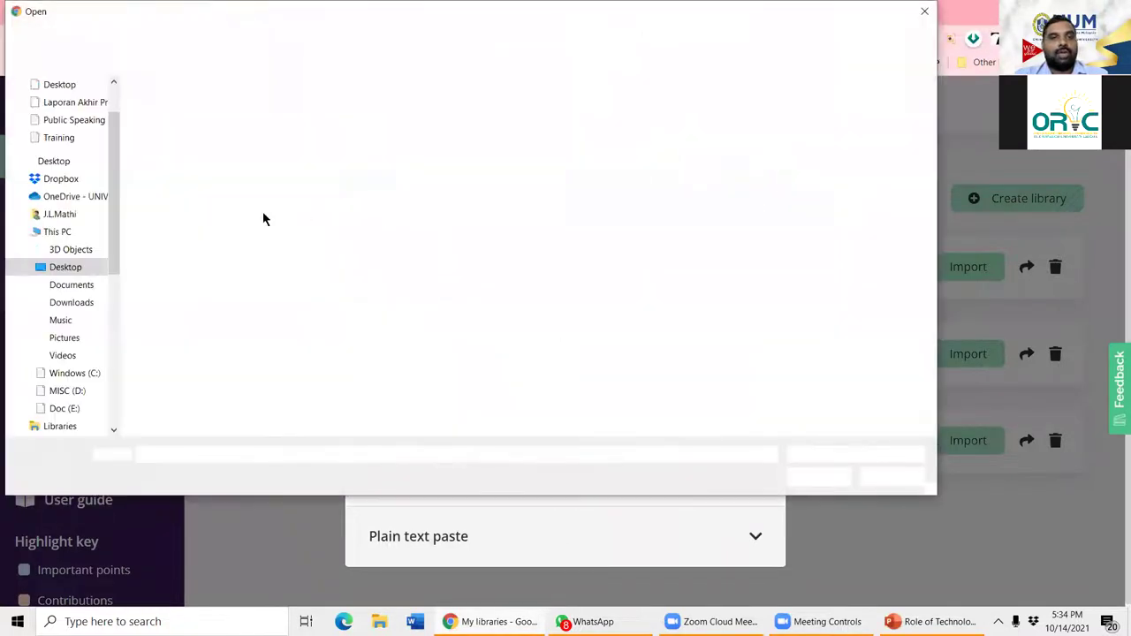
pyautogui.click(54, 161)
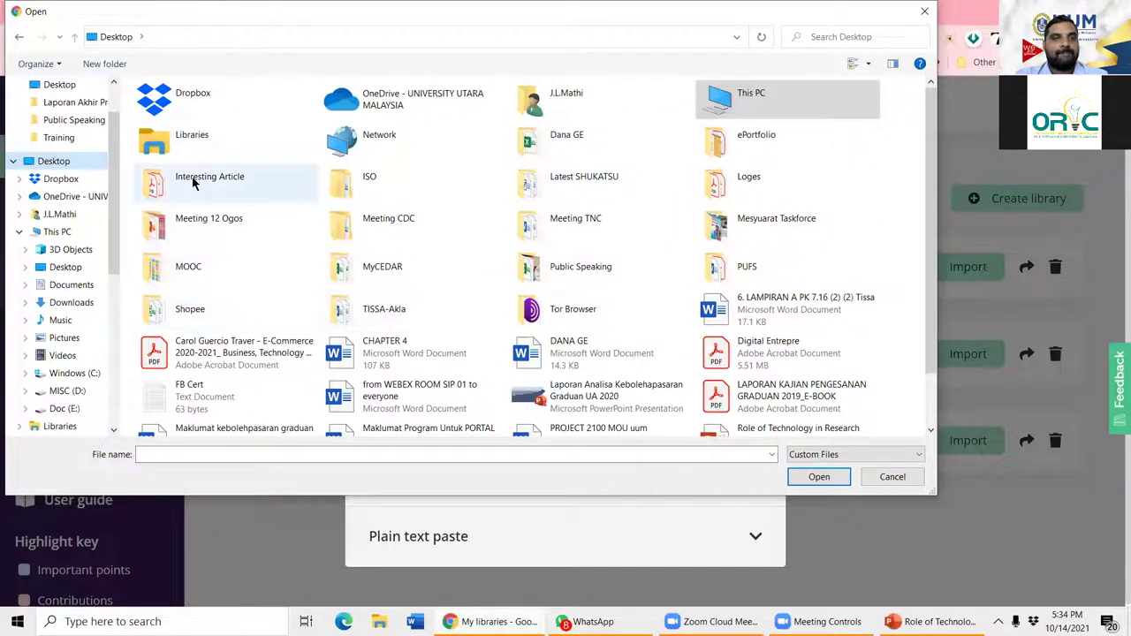
pyautogui.doubleClick(221, 197)
pyautogui.moveTo(387, 244); pyautogui.dragTo(142, 99)
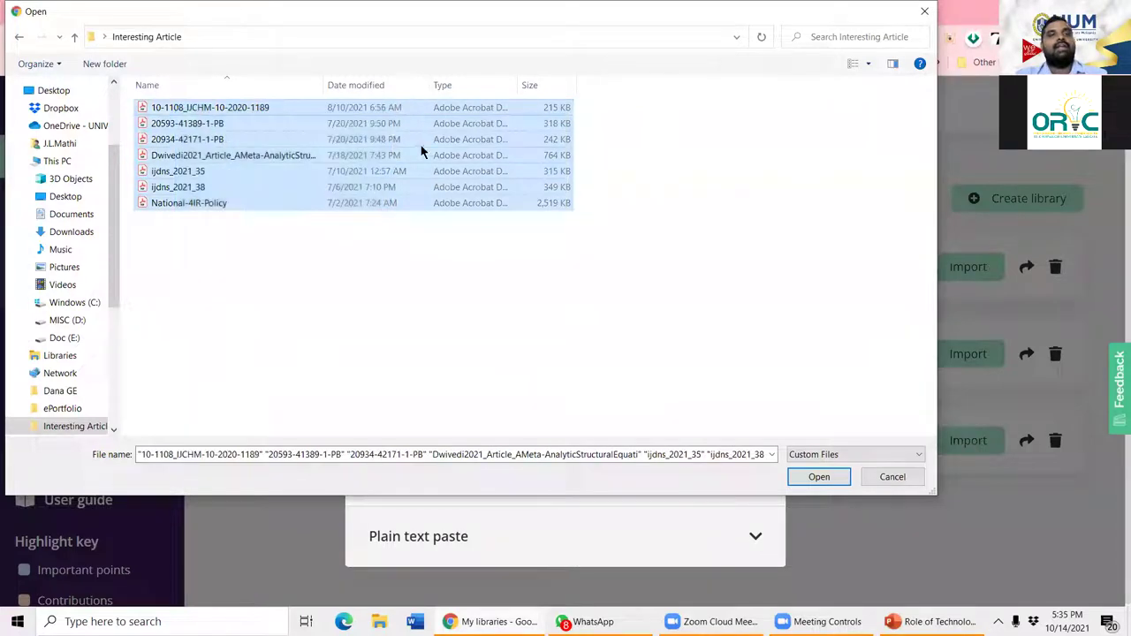
pyautogui.click(814, 478)
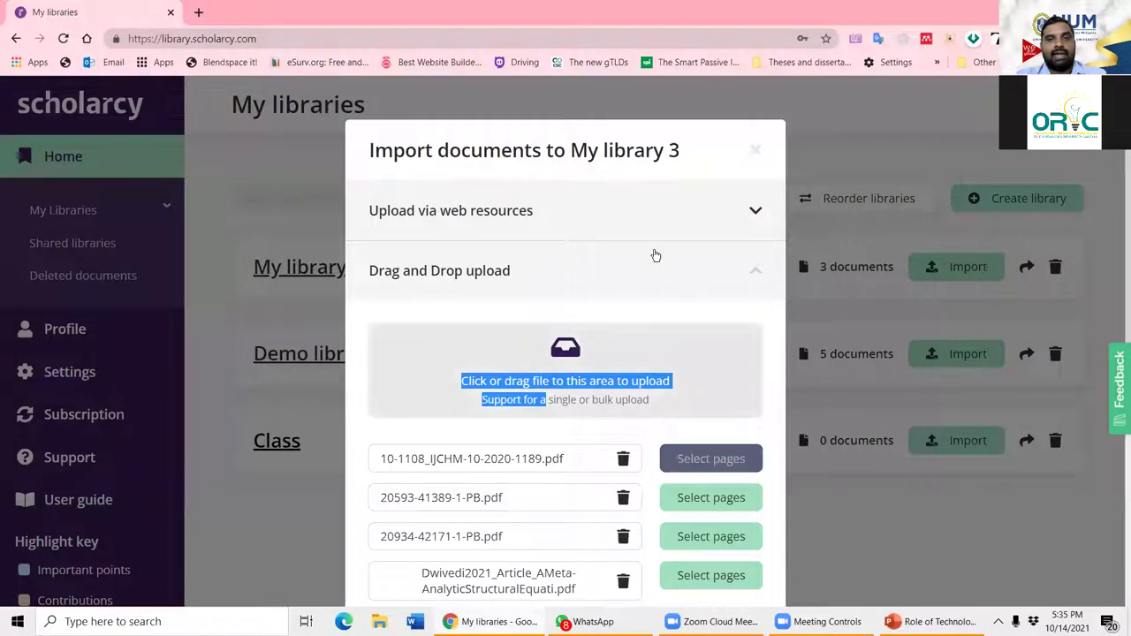
# Step: Try to upload the chosen PDFs to the new library and close the import dialog
pyautogui.scroll(-3, 689, 348)
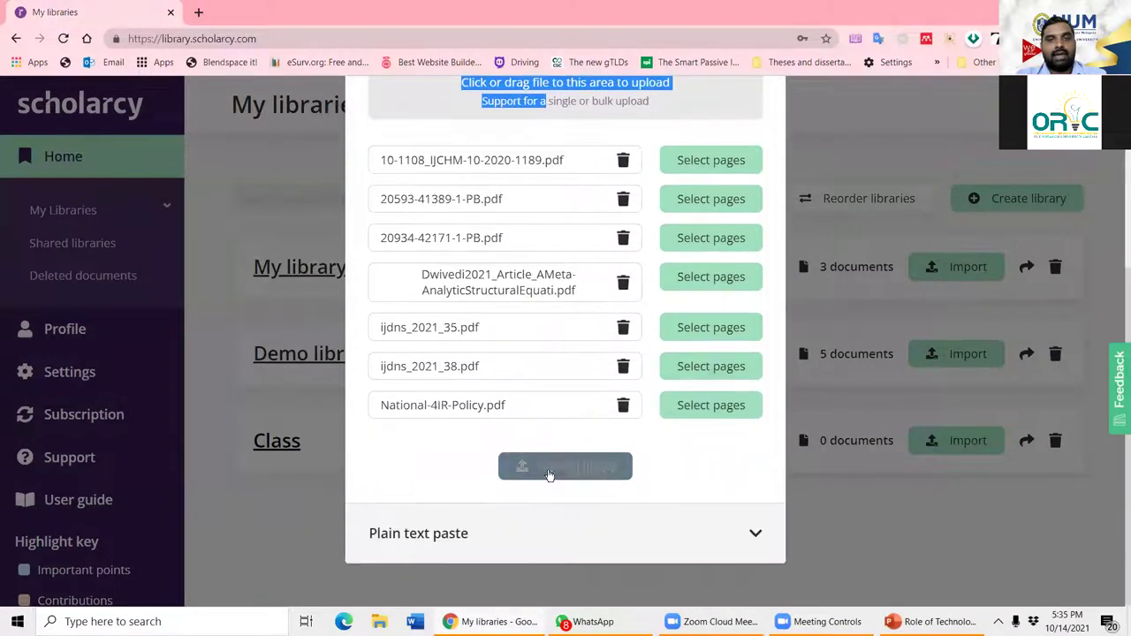
pyautogui.click(583, 466)
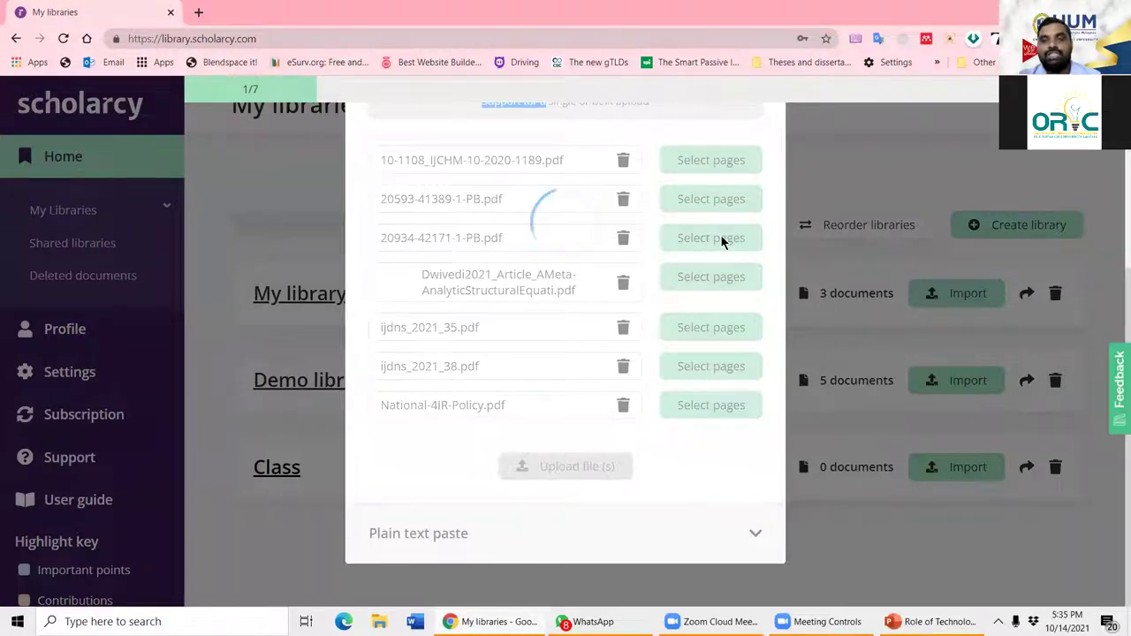
pyautogui.click(998, 622)
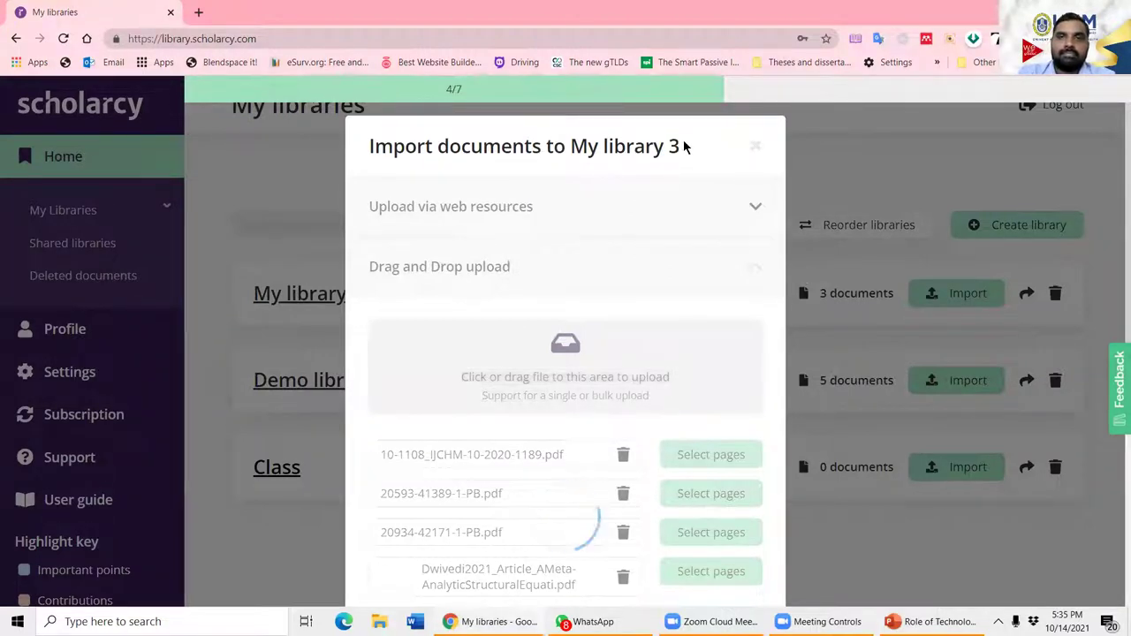
pyautogui.moveTo(681, 146); pyautogui.dragTo(656, 142)
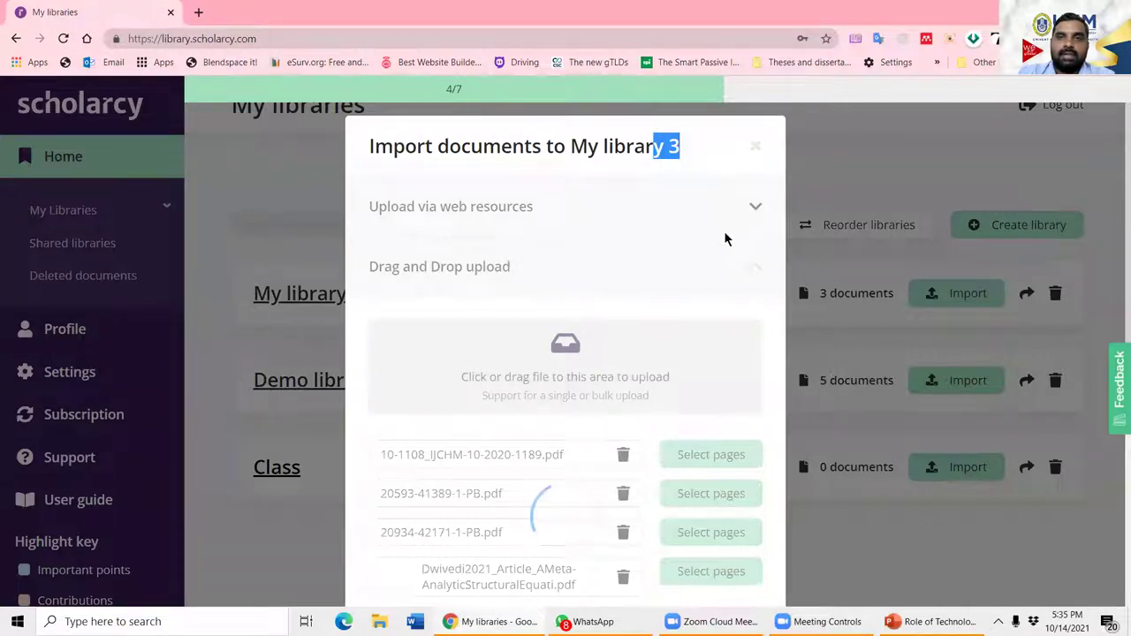
pyautogui.click(752, 150)
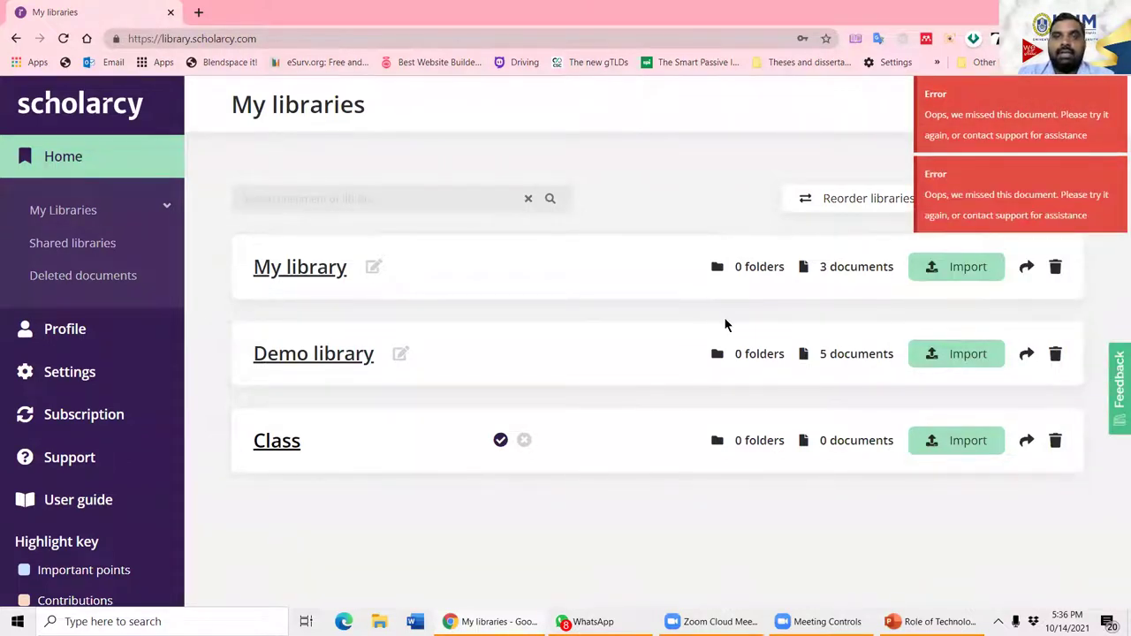
# Step: Look through the articles in My library and open the one on problem-based learning with argument mapping and online laboratory
pyautogui.click(283, 270)
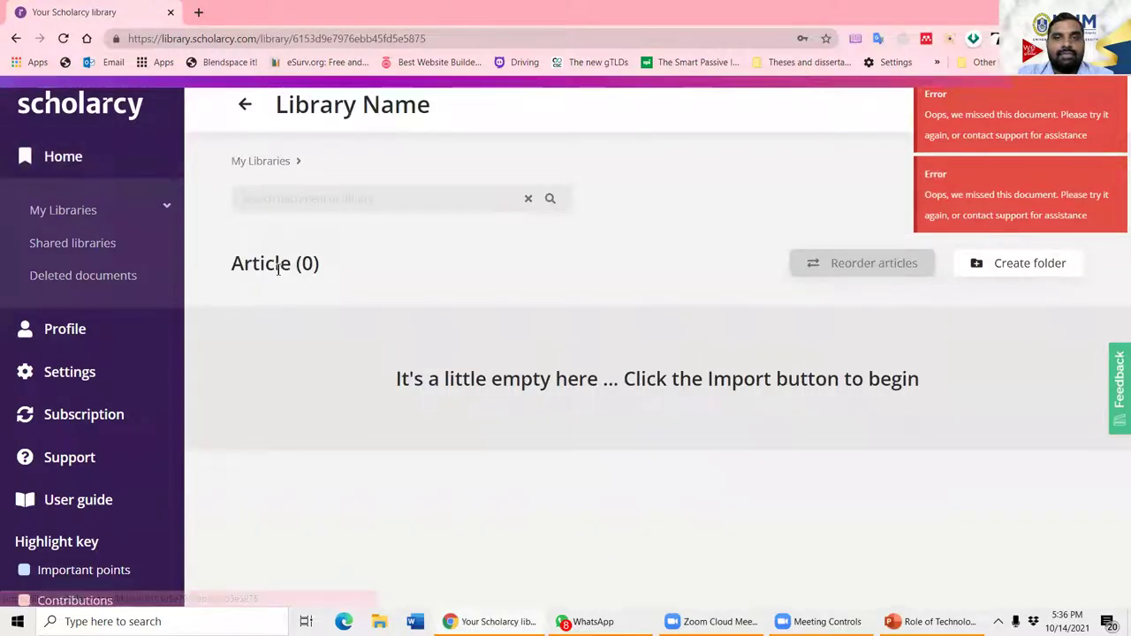
pyautogui.scroll(-1, 503, 412)
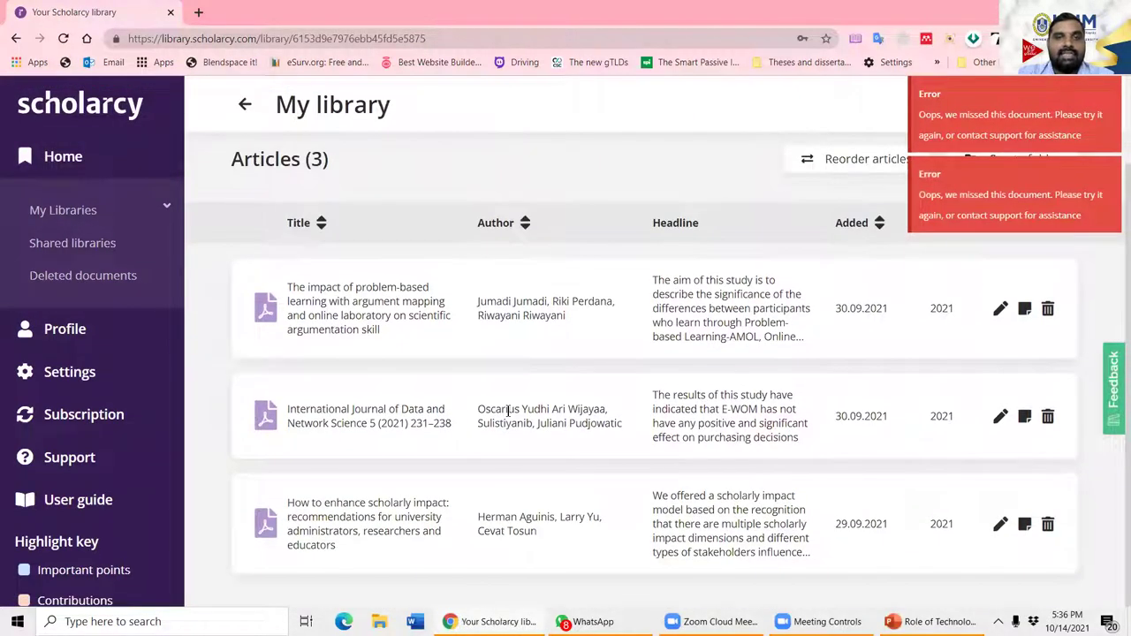
pyautogui.scroll(1, 694, 451)
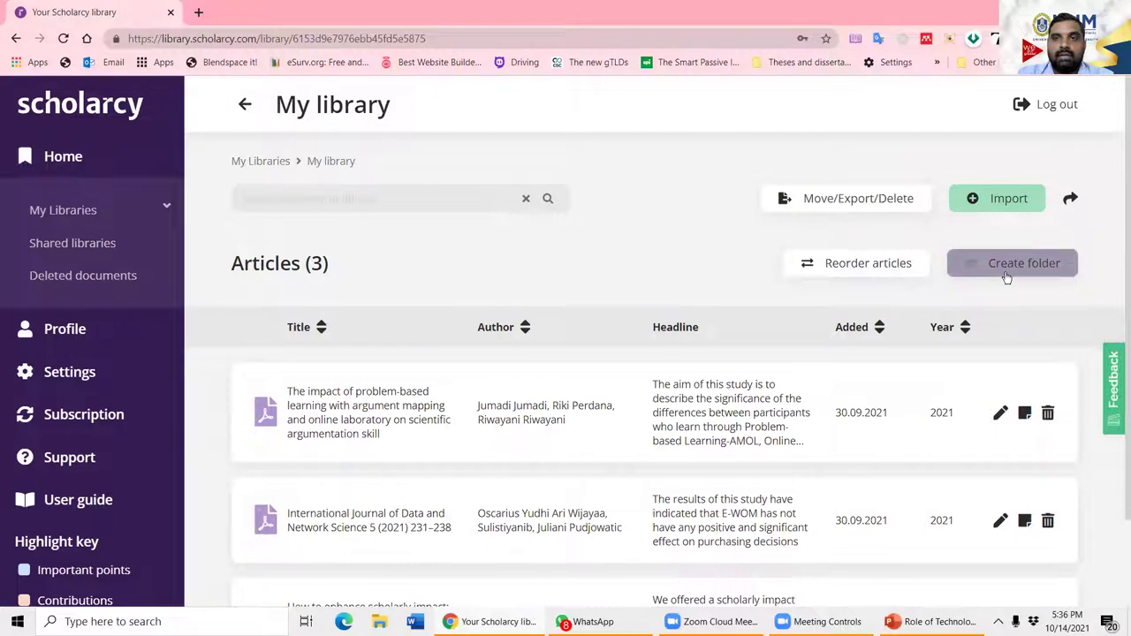
pyautogui.scroll(-1, 486, 343)
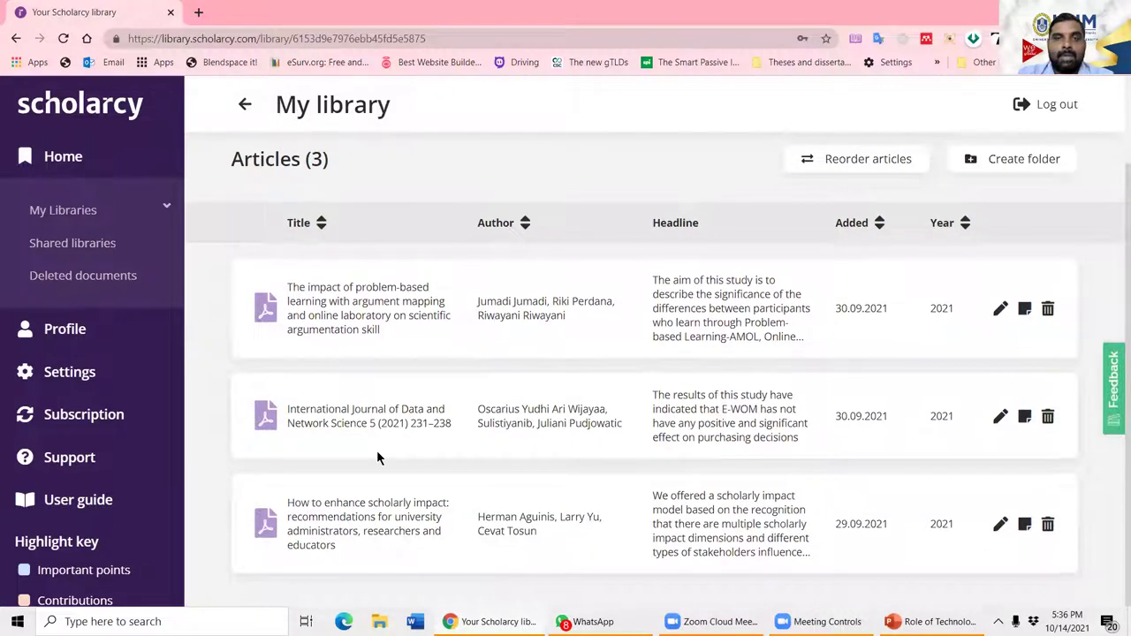
pyautogui.scroll(1, 575, 398)
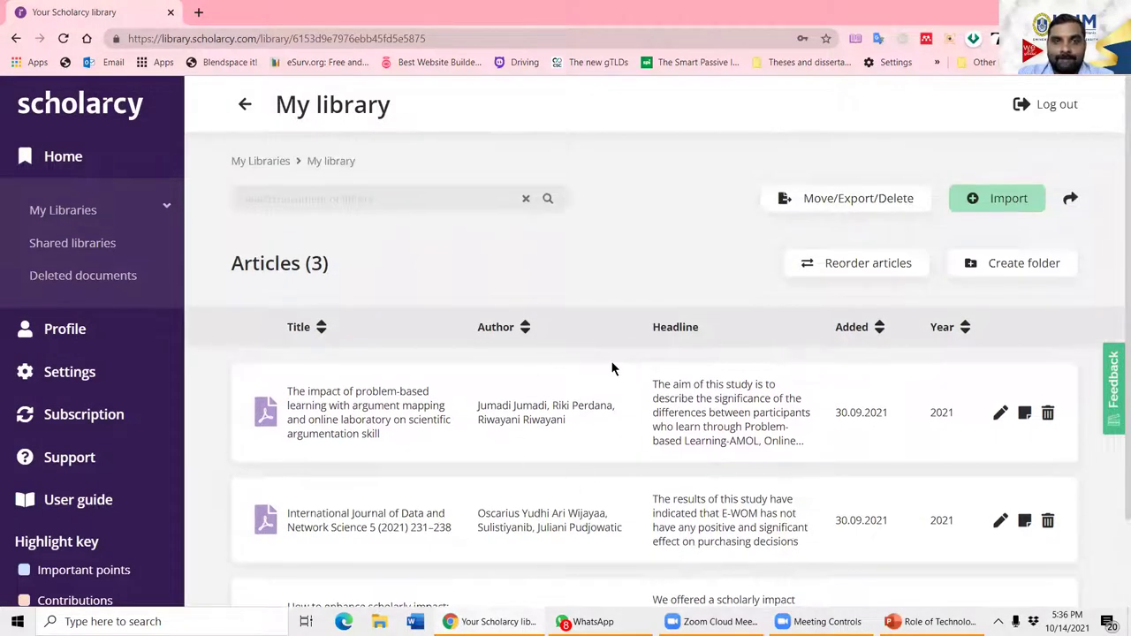
pyautogui.scroll(-1, 460, 369)
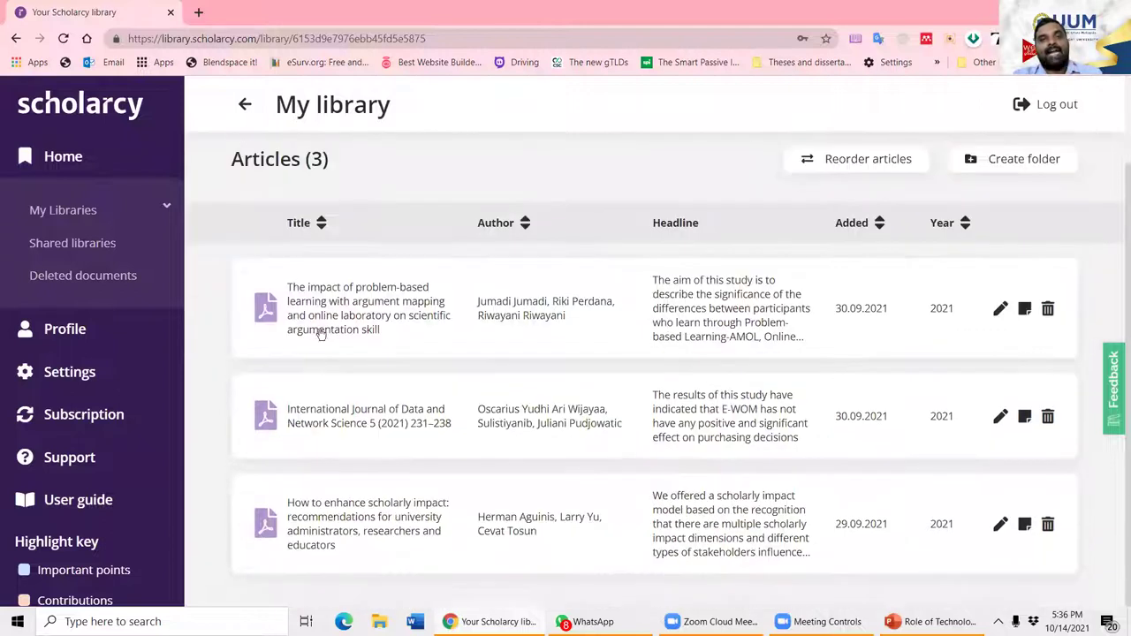
pyautogui.click(345, 318)
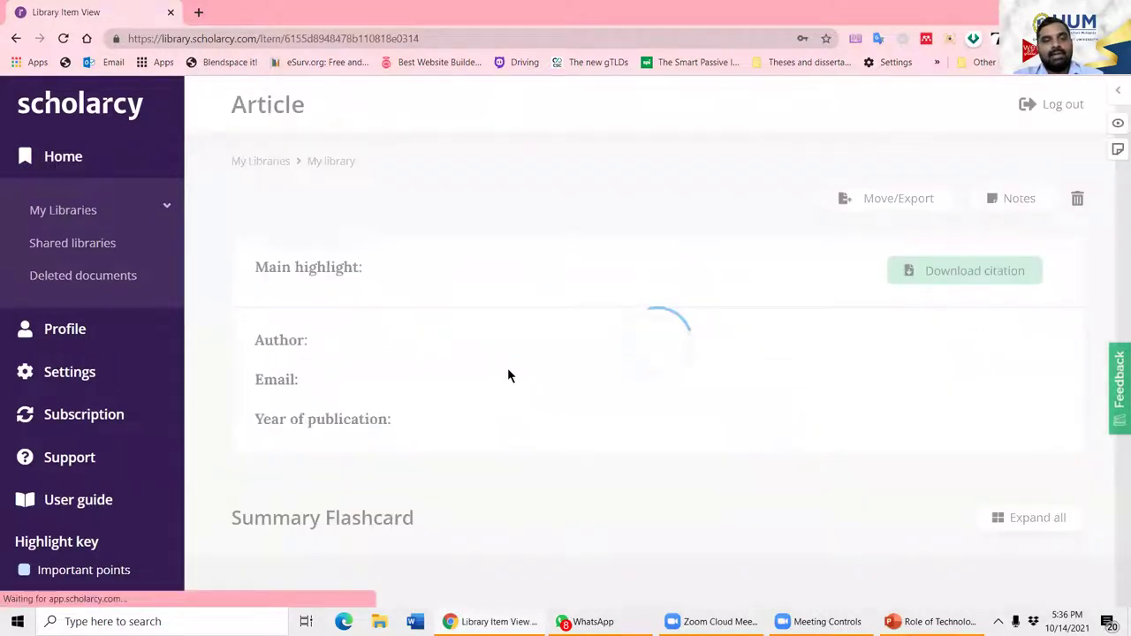
# Step: Examine the article's main highlight text and its author and publication details down to the Summary Flashcard section
pyautogui.scroll(-1, 507, 371)
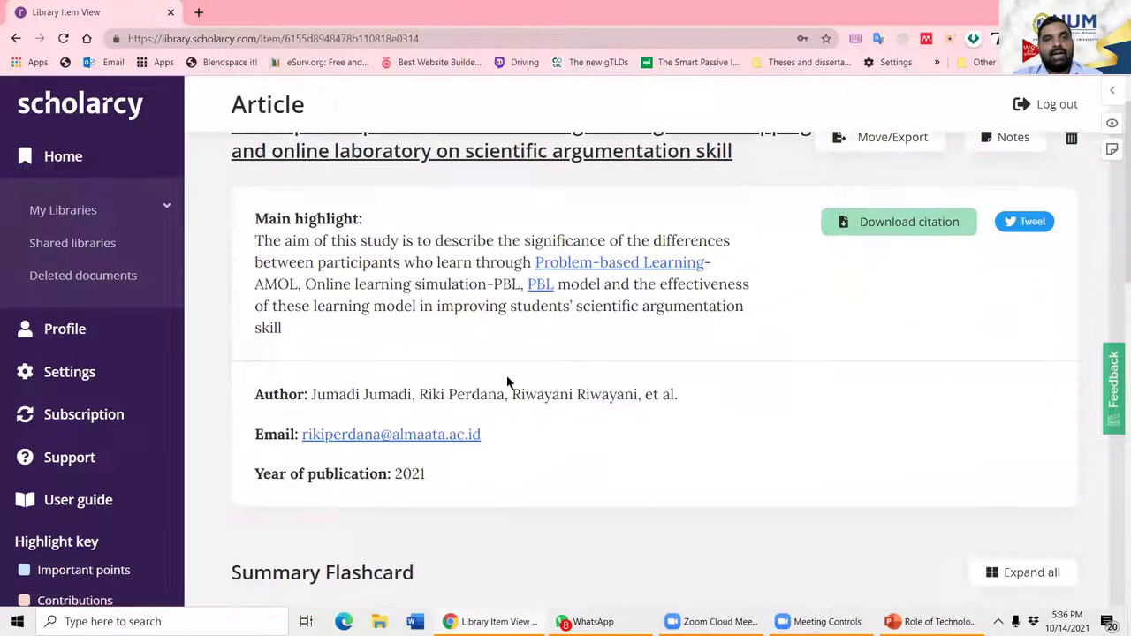
pyautogui.scroll(1, 502, 362)
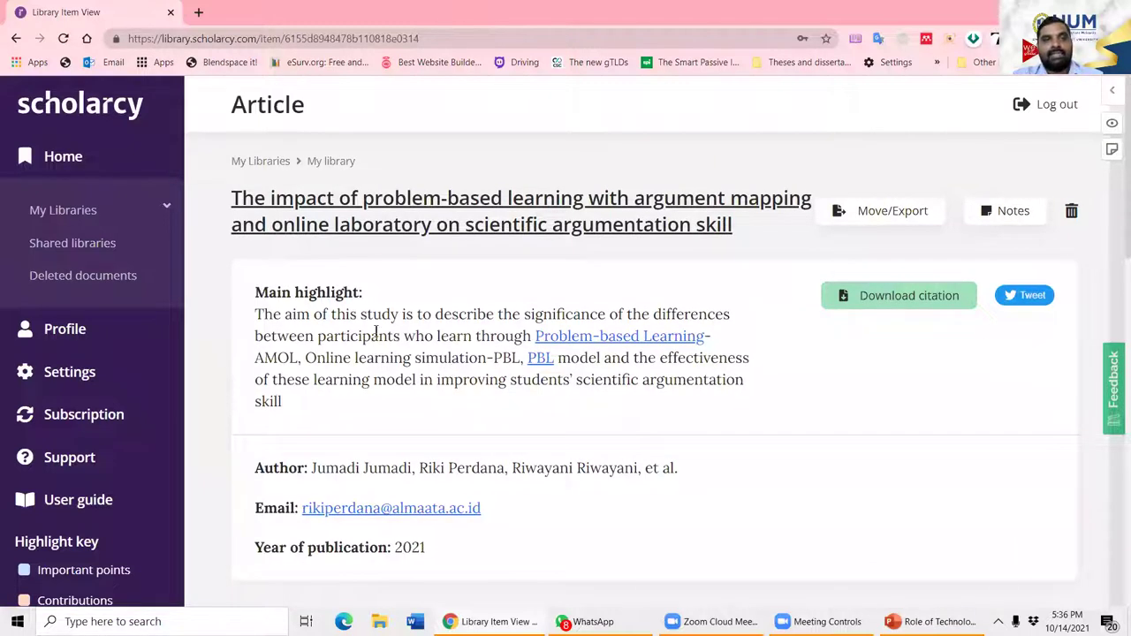
pyautogui.moveTo(256, 313)
pyautogui.mouseDown()
pyautogui.moveTo(303, 359)
pyautogui.moveTo(318, 404)
pyautogui.mouseUp()
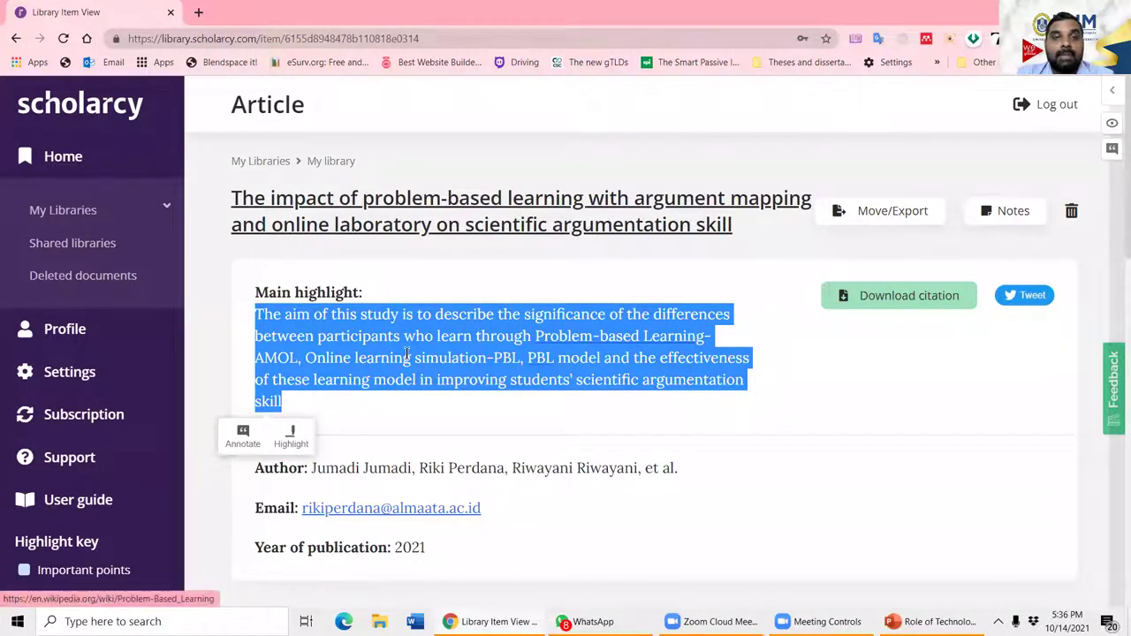
pyautogui.click(494, 348)
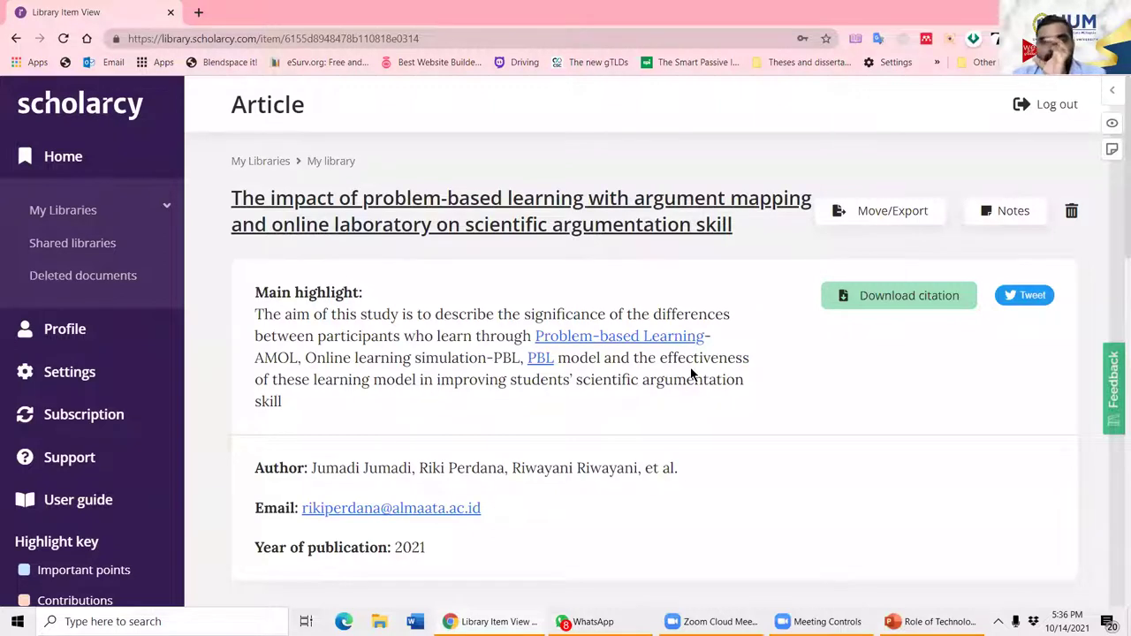
pyautogui.scroll(-3, 654, 389)
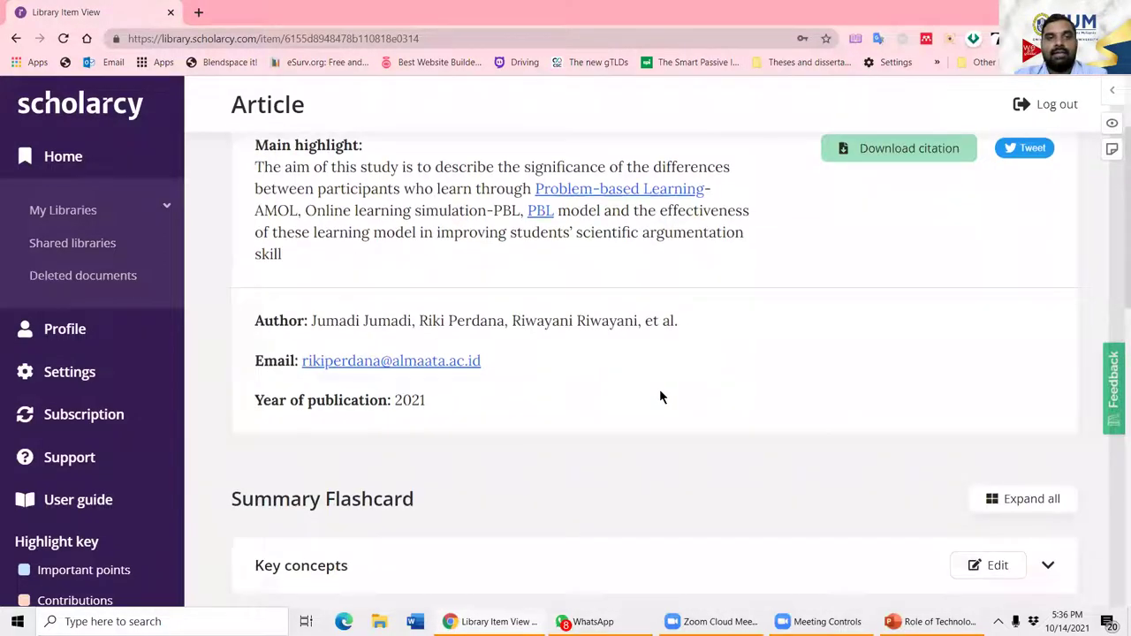
# Step: Expand the Key concepts and Abstract sections of the Summary Flashcard to view them, and collapse the abstract again
pyautogui.scroll(-2, 581, 376)
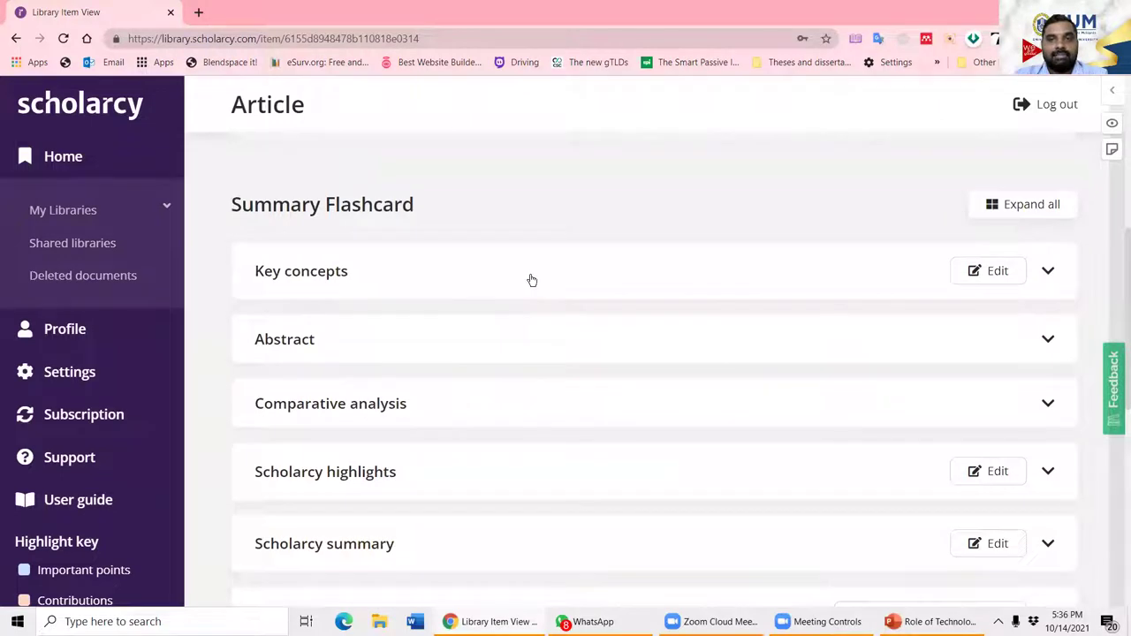
pyautogui.click(530, 277)
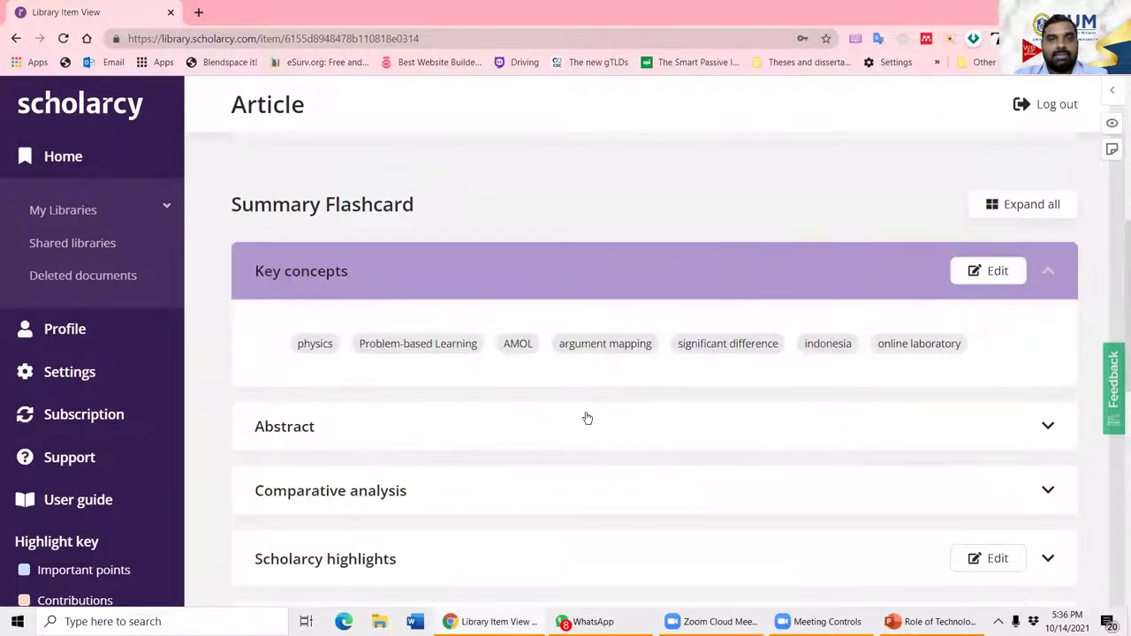
pyautogui.click(517, 406)
pyautogui.click(382, 217)
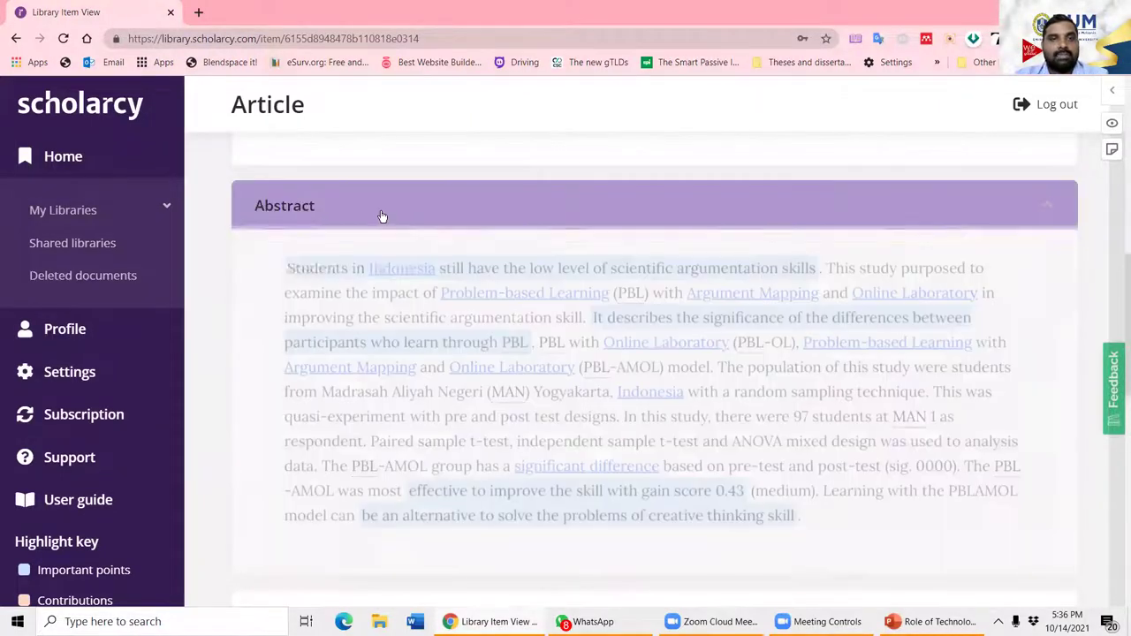
pyautogui.click(379, 213)
# Step: Expand the Scholarcy highlights section and read its bullet points
pyautogui.scroll(-1, 394, 278)
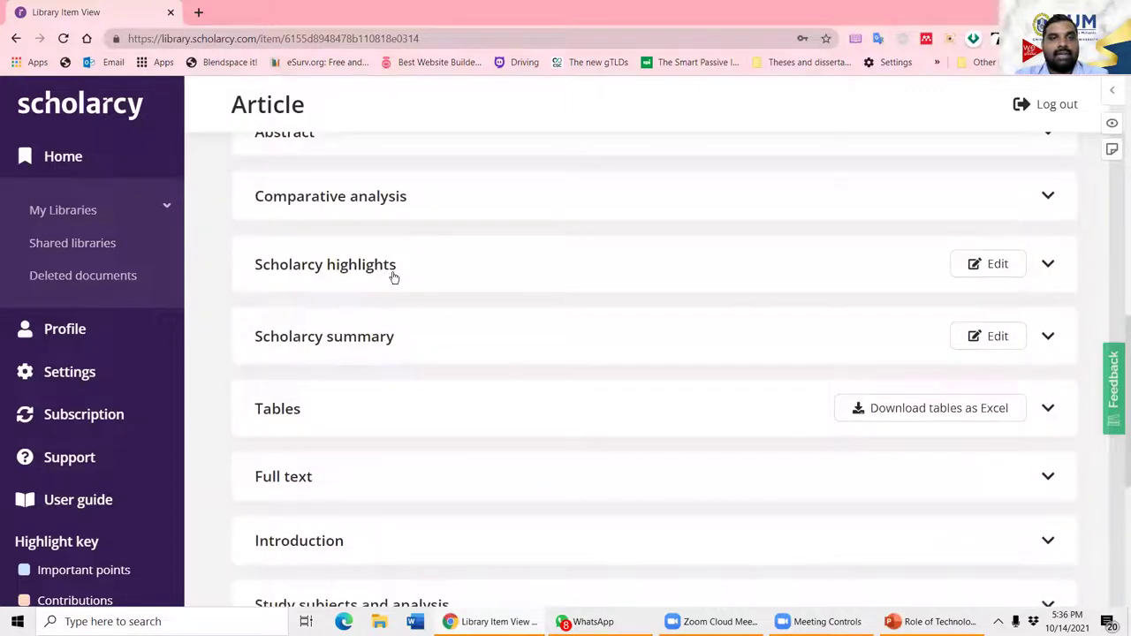
pyautogui.click(394, 278)
pyautogui.scroll(-2, 644, 416)
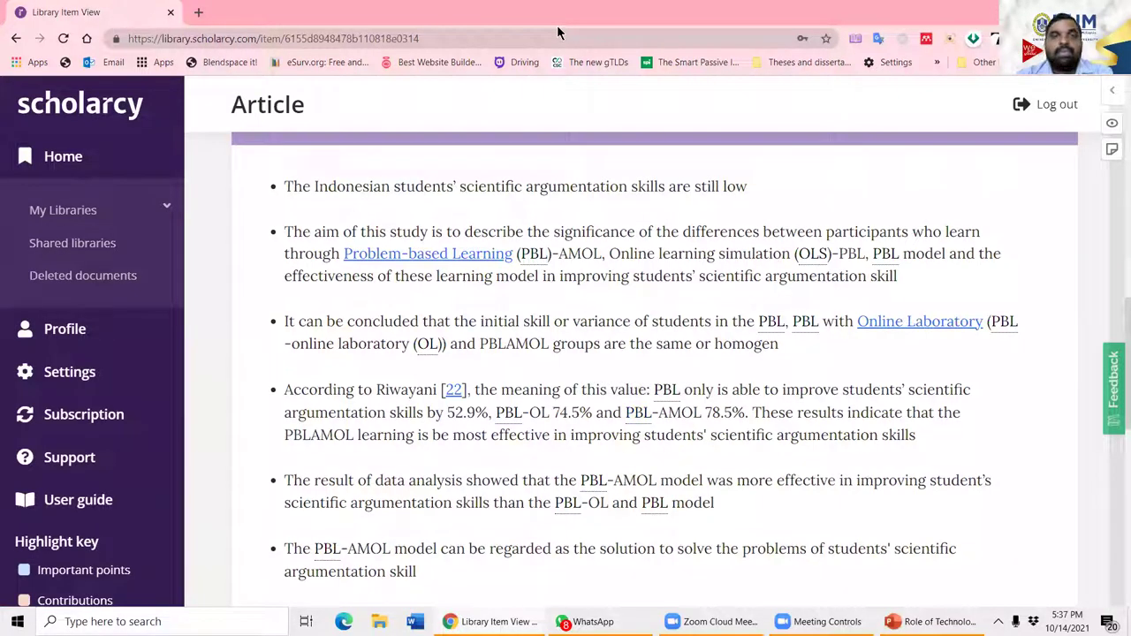
# Step: Expand the Scholarcy summary and read it from the Introduction through Objectives, Methods, Results and Discussion to the Conclusion
pyautogui.scroll(-4, 454, 345)
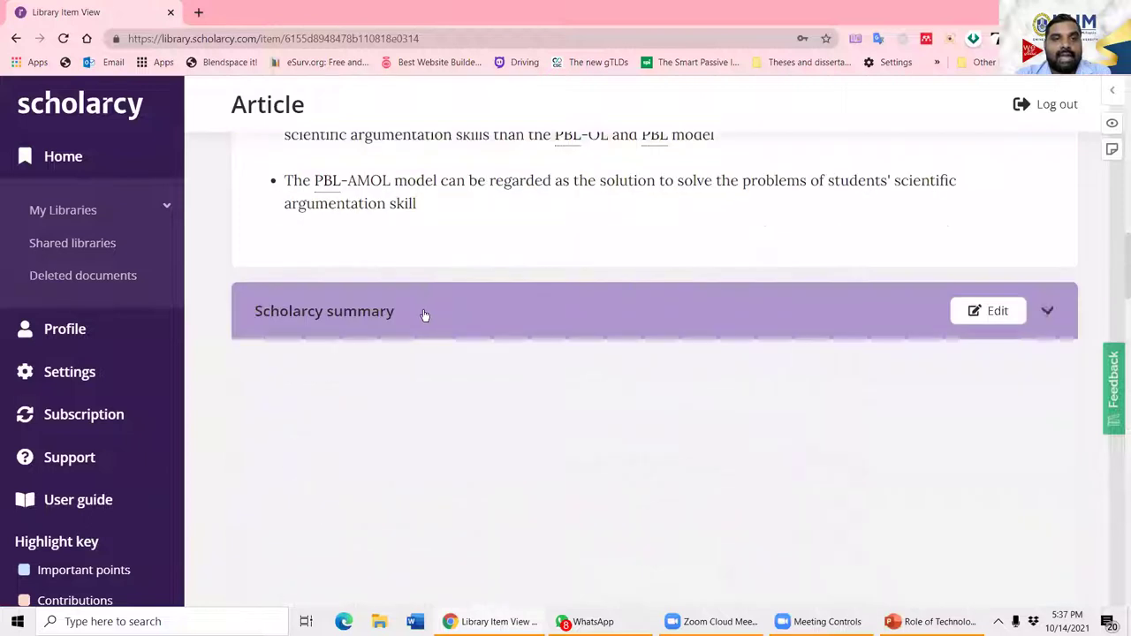
pyautogui.scroll(-2, 572, 462)
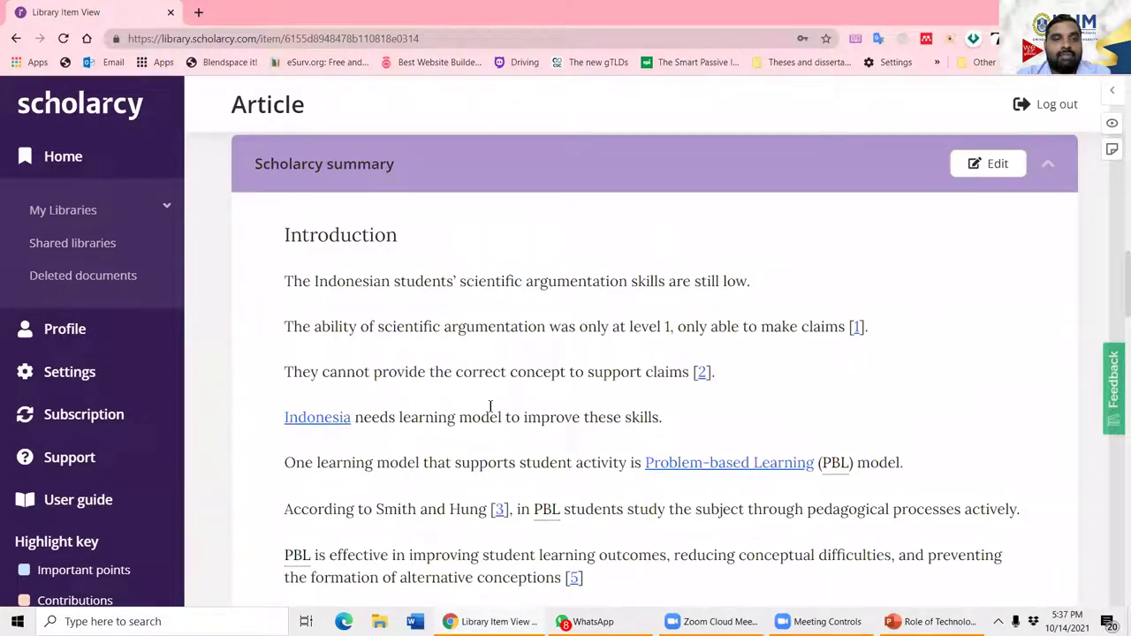
pyautogui.scroll(-6, 385, 176)
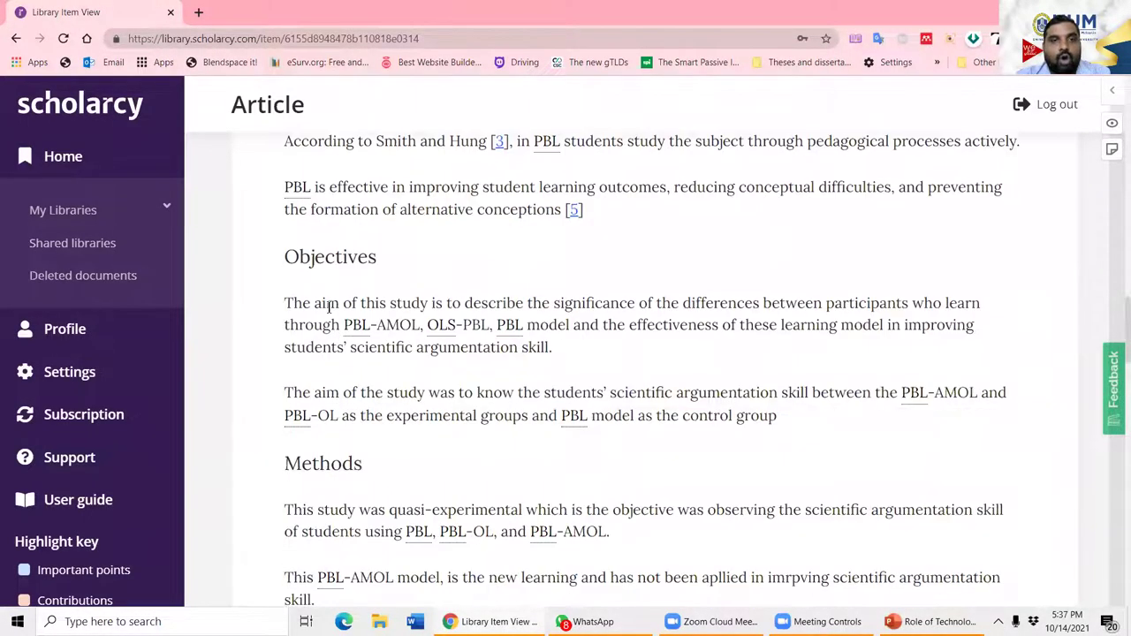
pyautogui.scroll(-5, 386, 386)
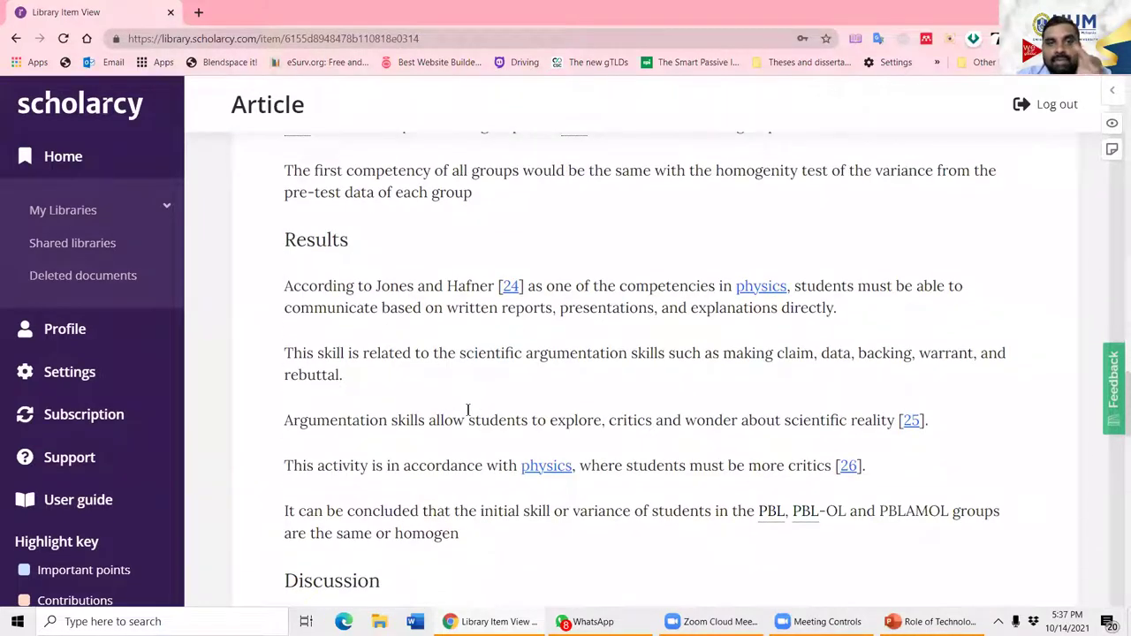
pyautogui.scroll(-1, 350, 358)
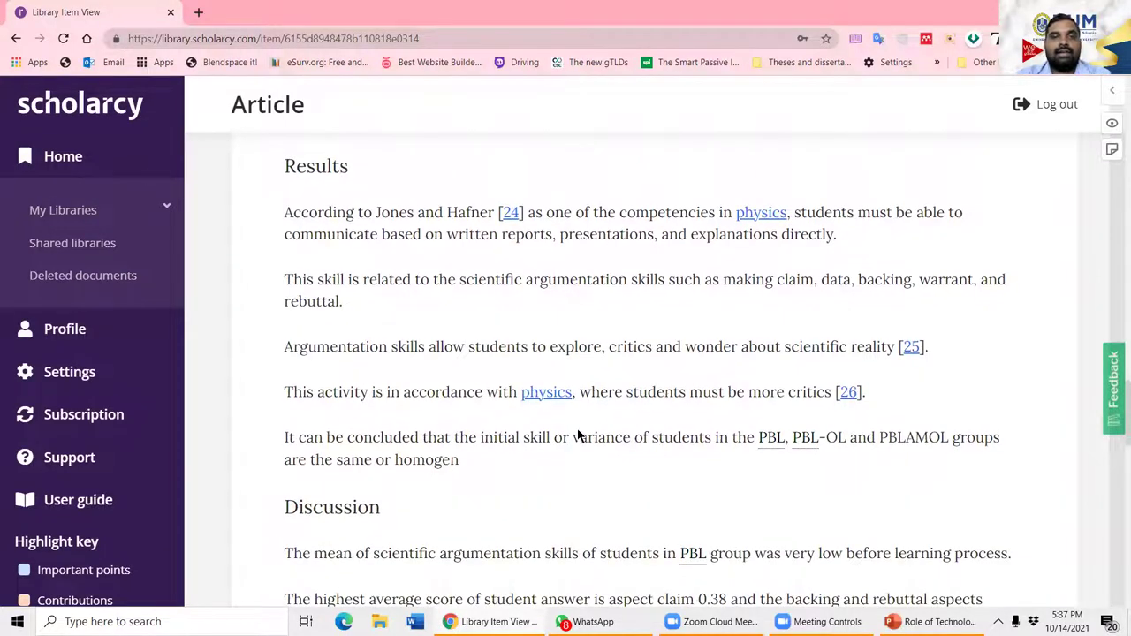
pyautogui.scroll(-8, 535, 450)
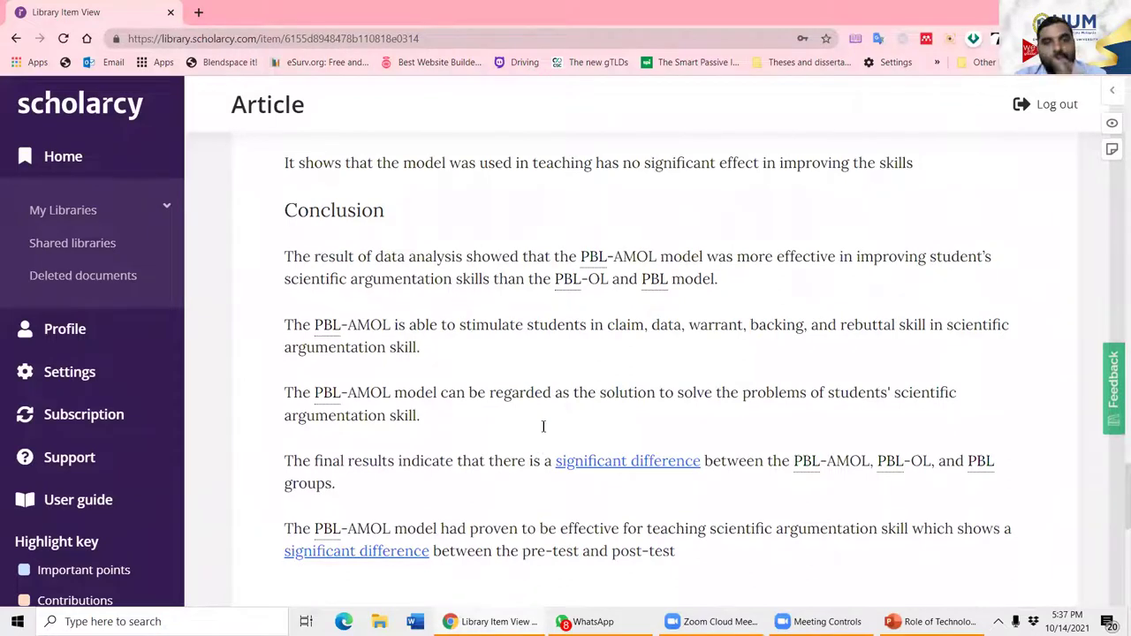
pyautogui.scroll(-4, 544, 427)
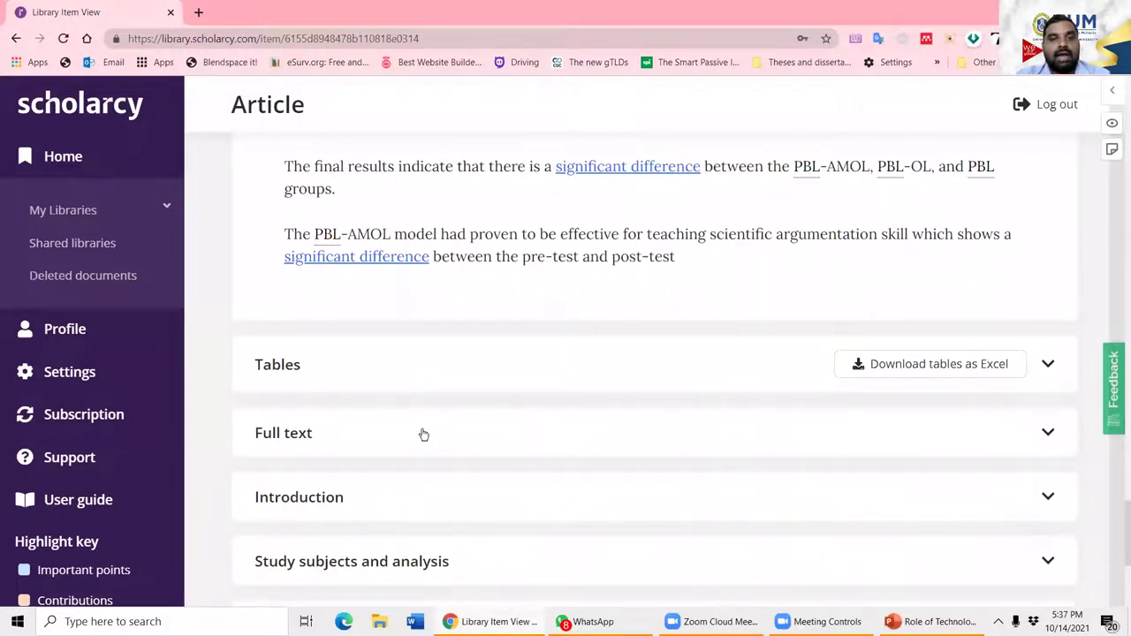
# Step: Expand the article's Full text section, skim its front matter, abstract and body, and collapse it again
pyautogui.click(424, 434)
pyautogui.scroll(-8, 583, 416)
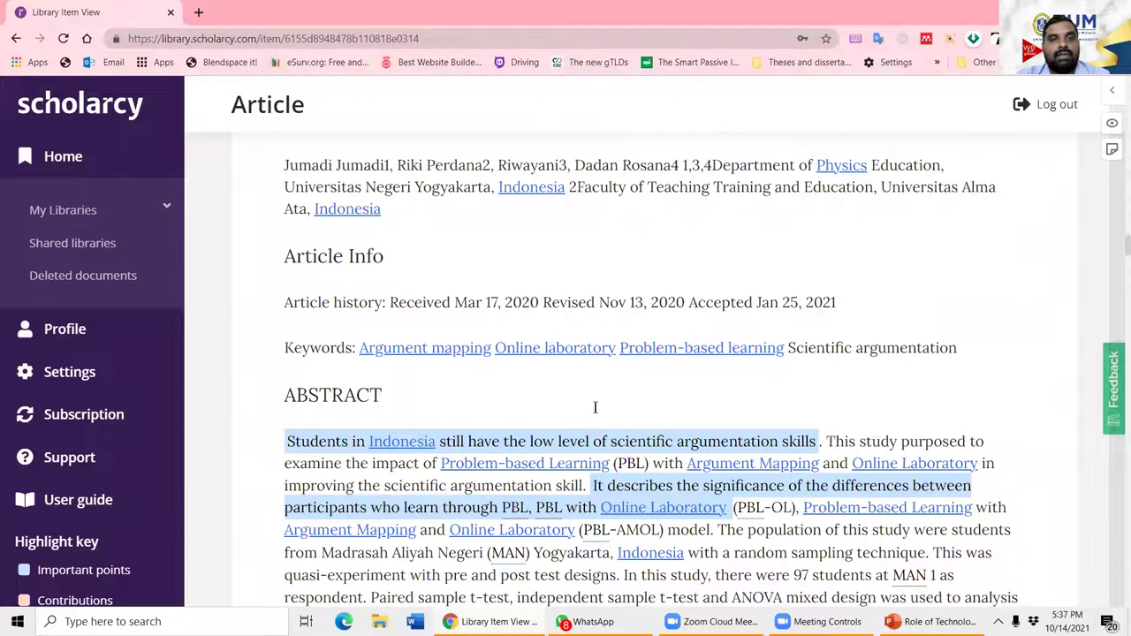
pyautogui.scroll(-10, 594, 407)
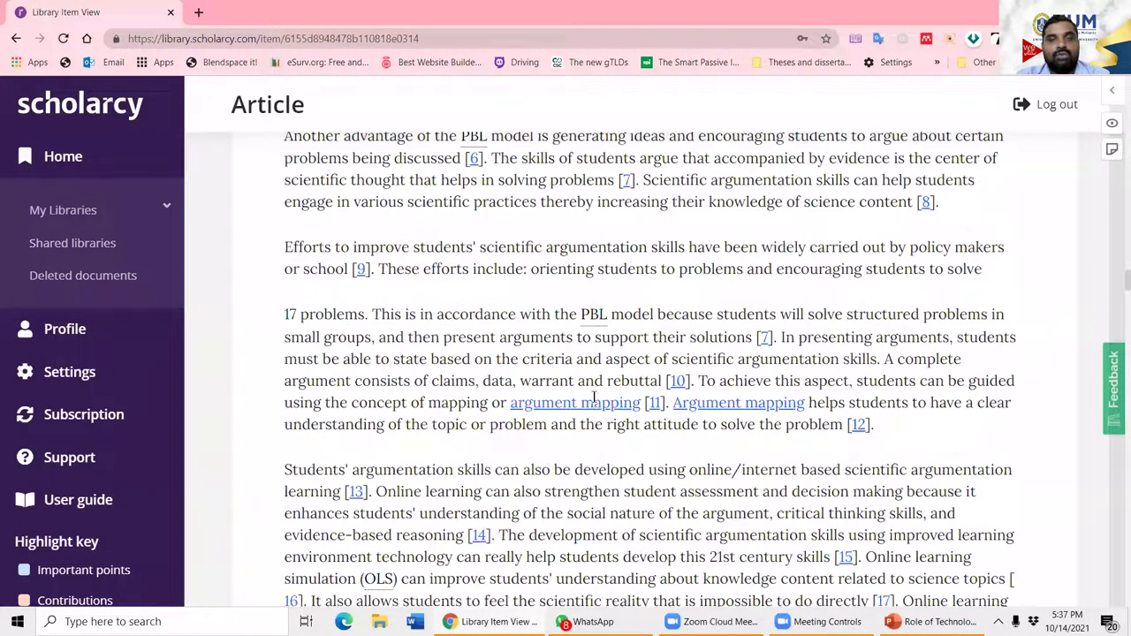
pyautogui.scroll(15, 594, 404)
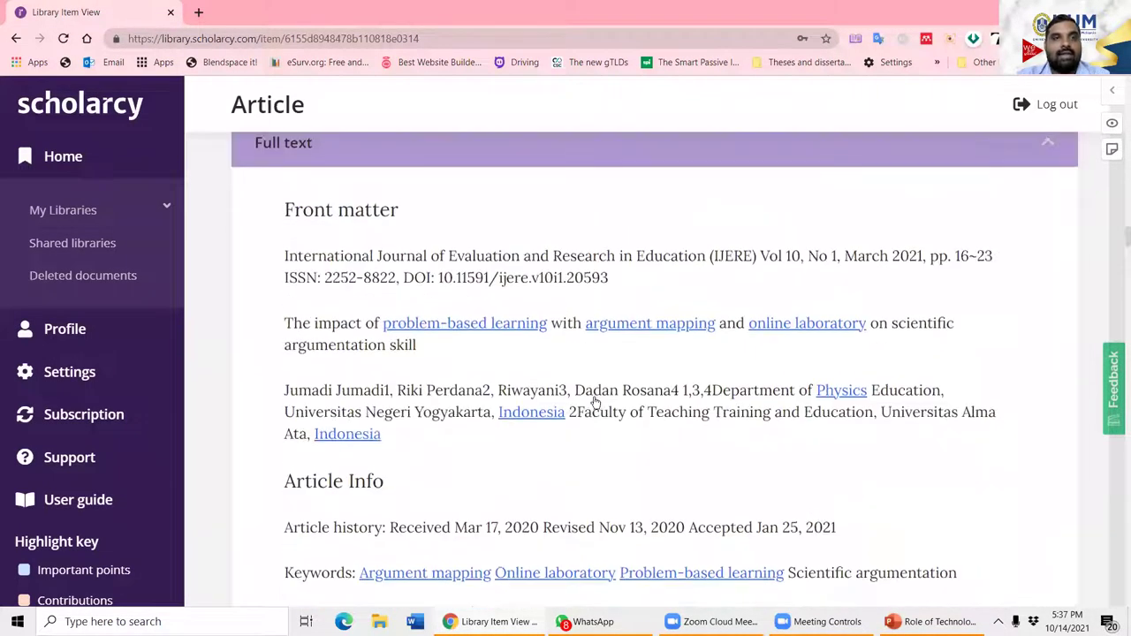
pyautogui.click(381, 356)
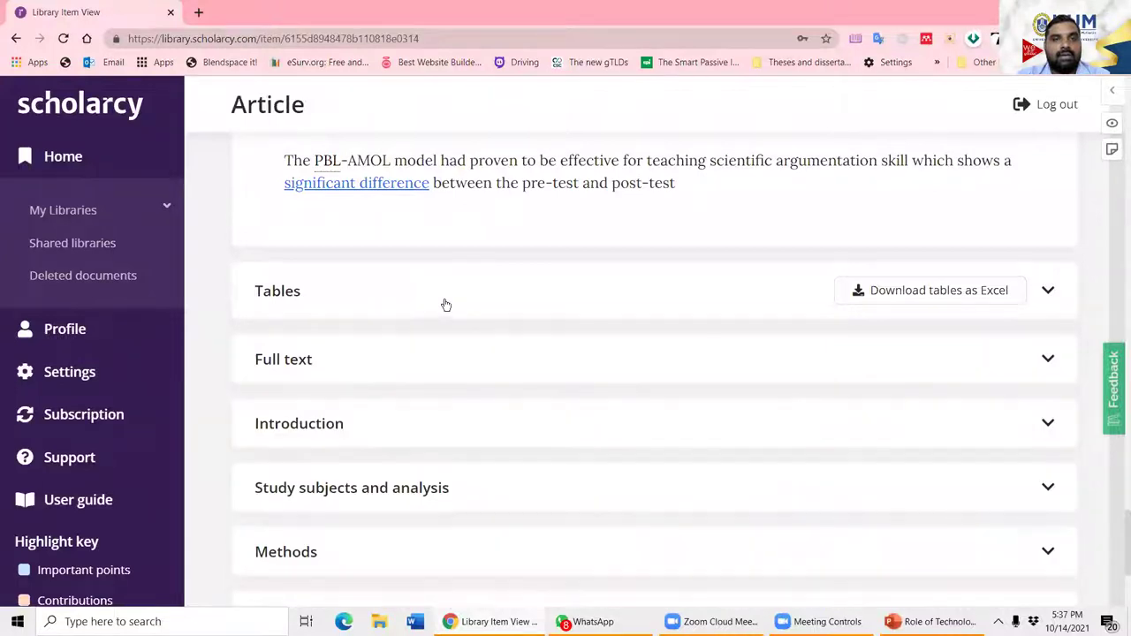
# Step: Expand the Tables section, look through its list of table titles down to the Excel download link, and collapse it
pyautogui.click(446, 305)
pyautogui.scroll(-3, 533, 412)
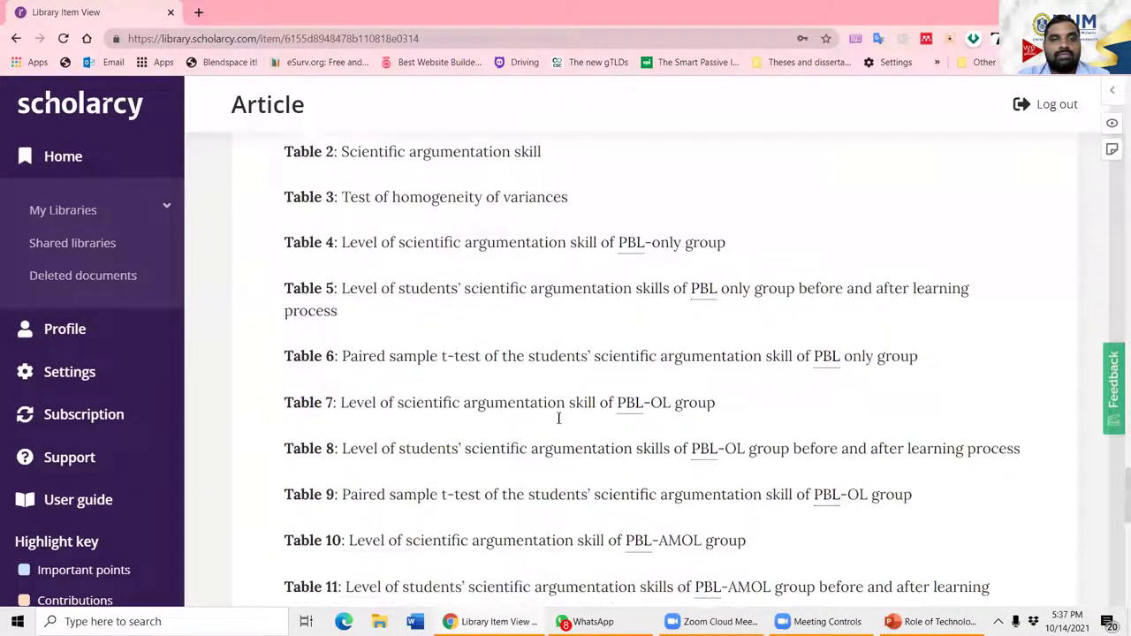
pyautogui.scroll(-5, 559, 418)
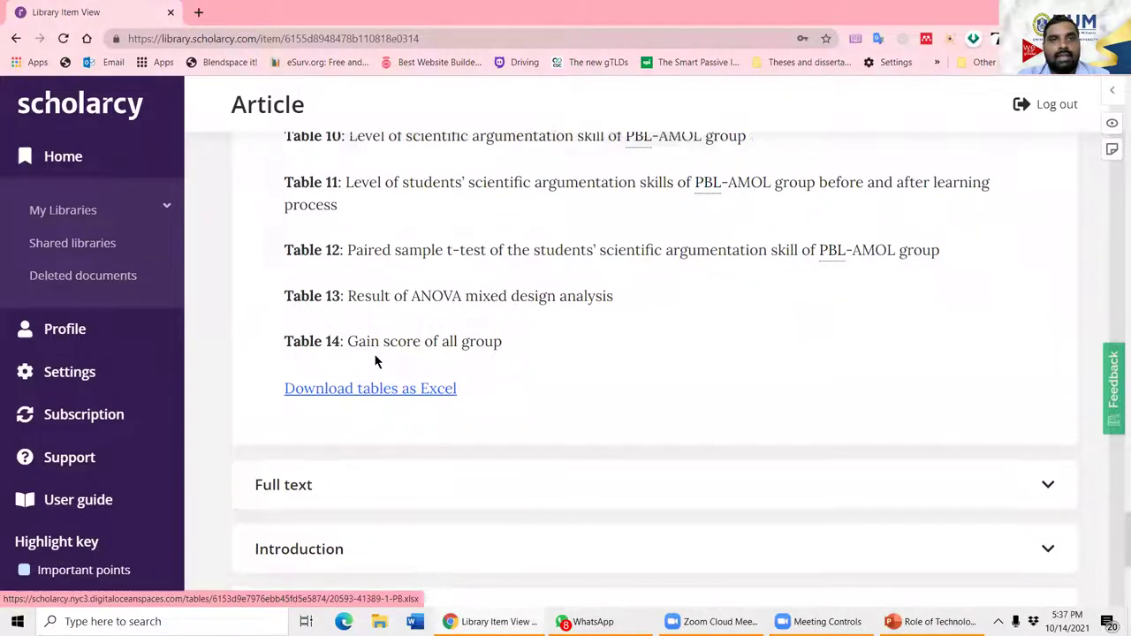
pyautogui.scroll(10, 375, 357)
pyautogui.click(370, 506)
# Step: Look over the remaining flashcard sections down to References and return to the article's title and main highlight
pyautogui.scroll(-5, 371, 499)
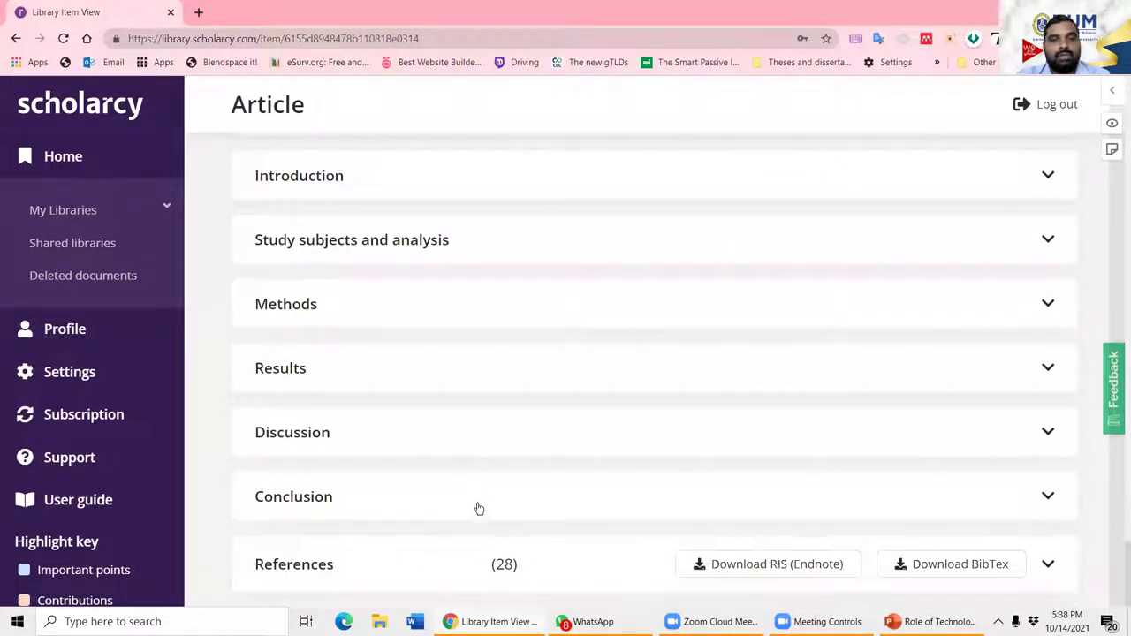
pyautogui.scroll(5, 477, 503)
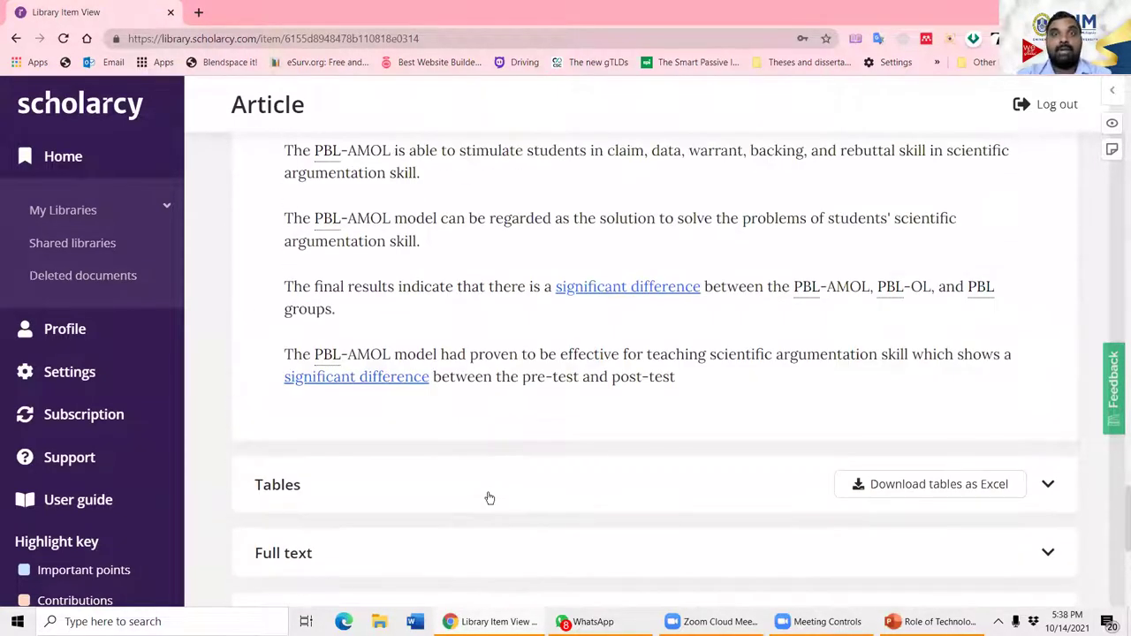
pyautogui.scroll(3, 469, 317)
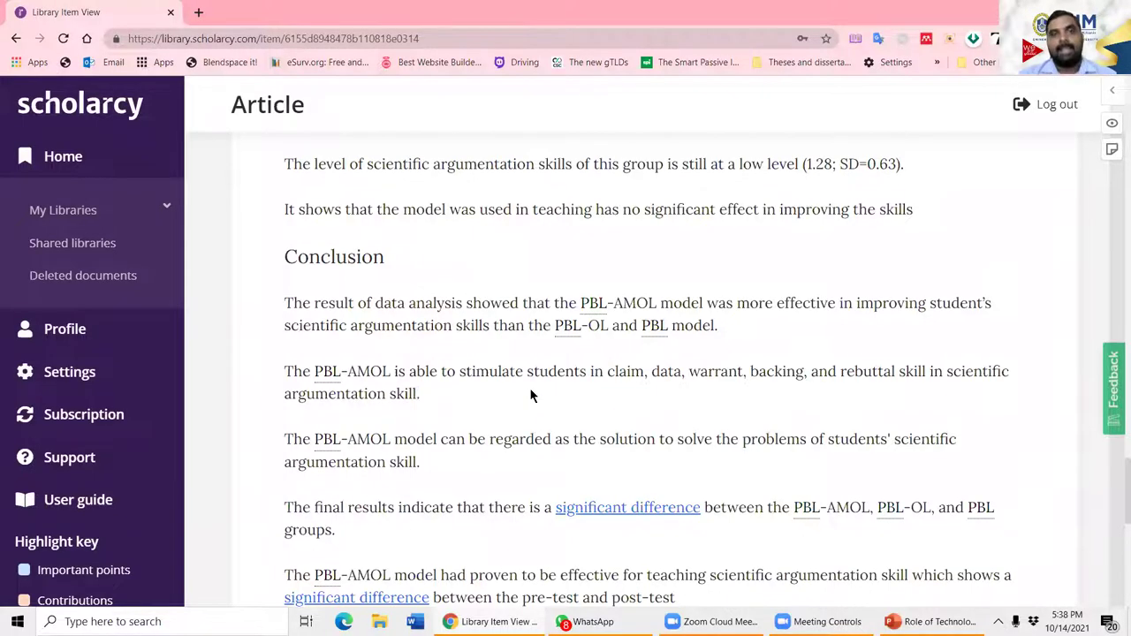
pyautogui.scroll(15, 530, 389)
pyautogui.scroll(15, 549, 371)
pyautogui.scroll(10, 552, 375)
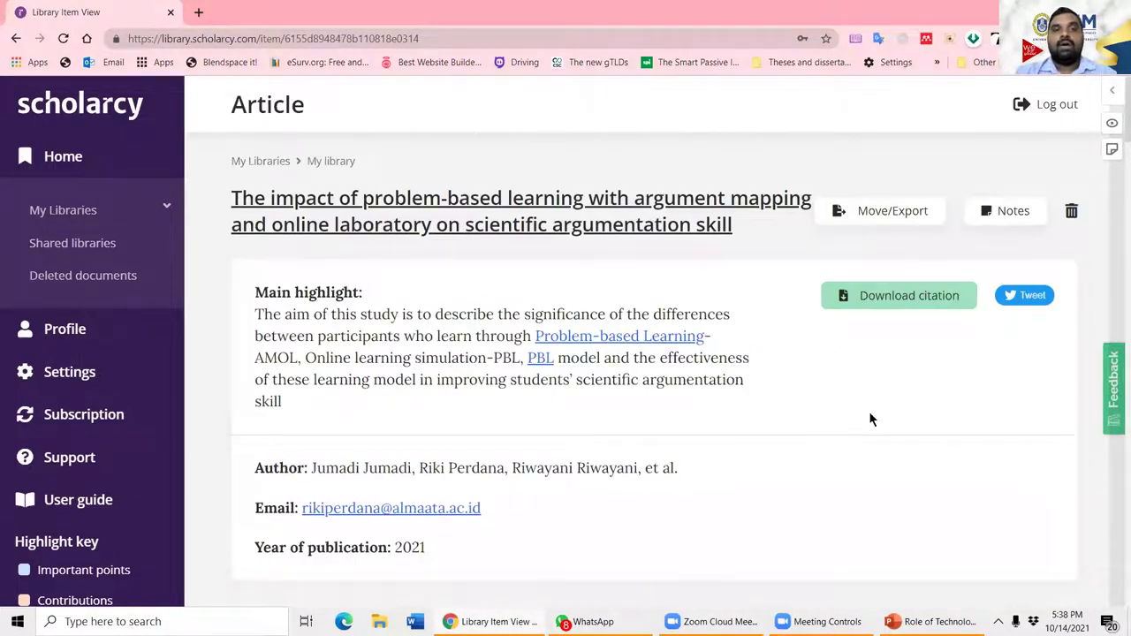
# Step: Go back to My library and start exporting documents from it
pyautogui.moveTo(93, 212)
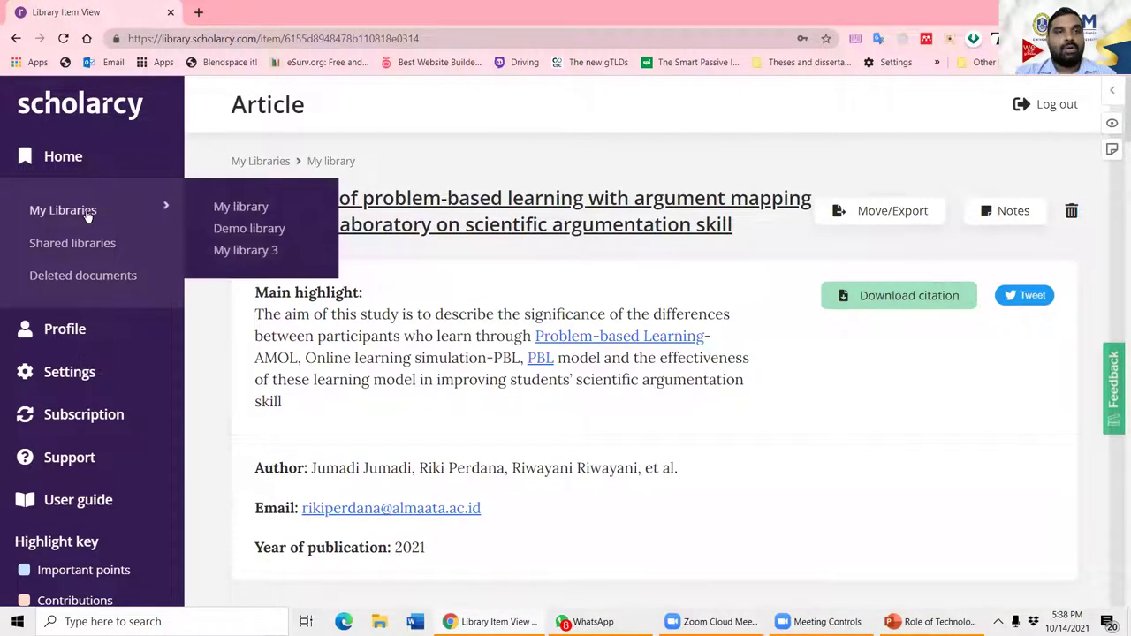
pyautogui.click(235, 209)
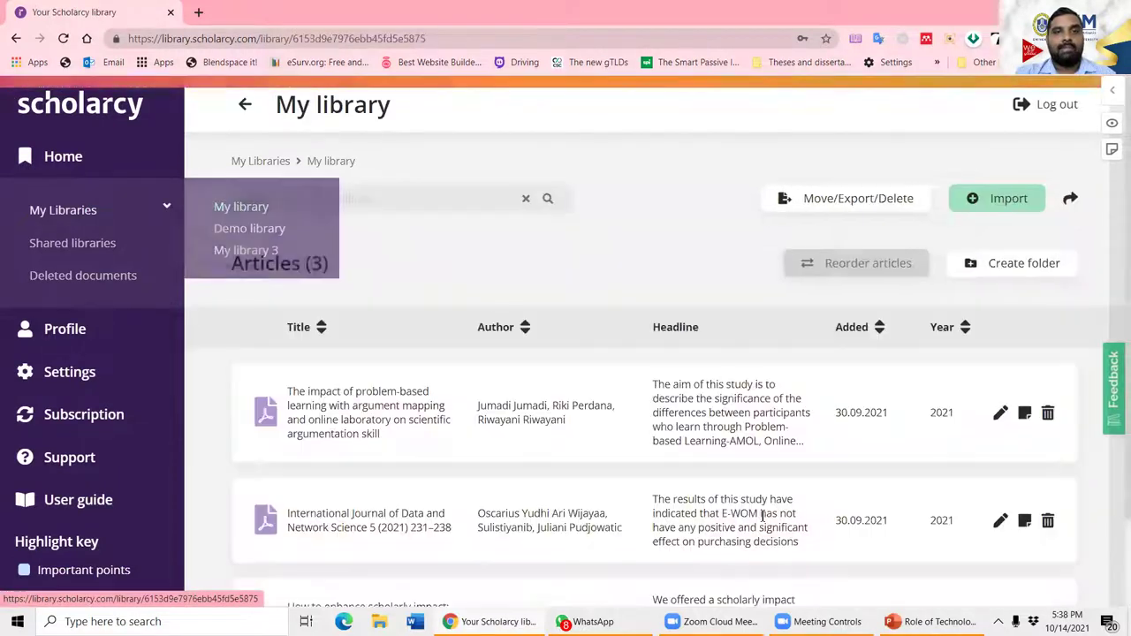
pyautogui.click(859, 203)
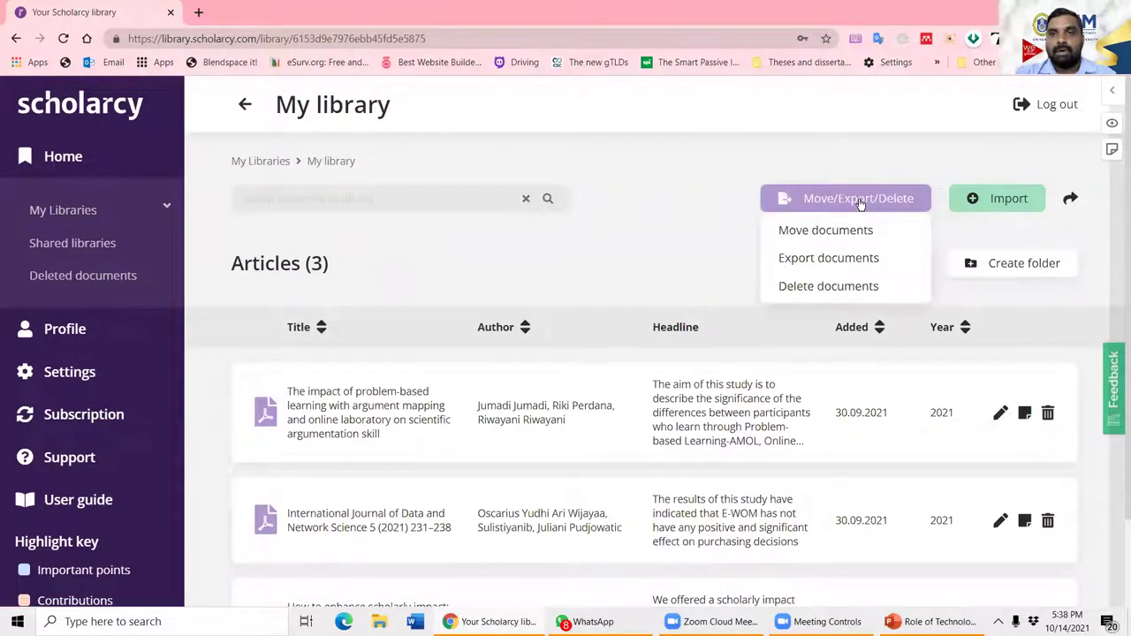
pyautogui.click(832, 265)
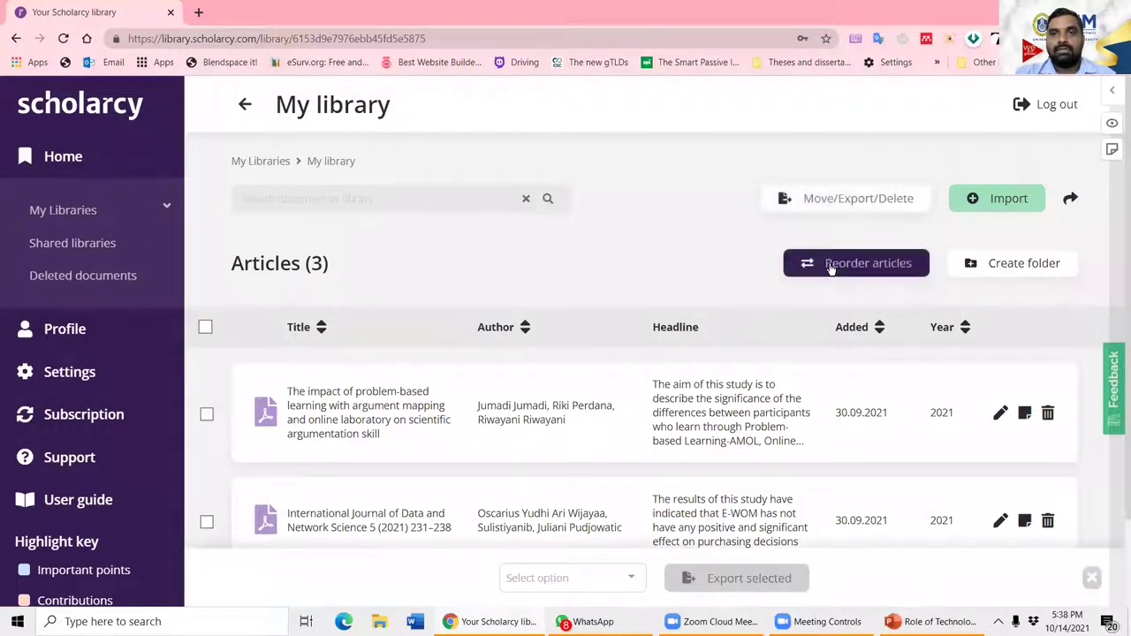
pyautogui.click(993, 206)
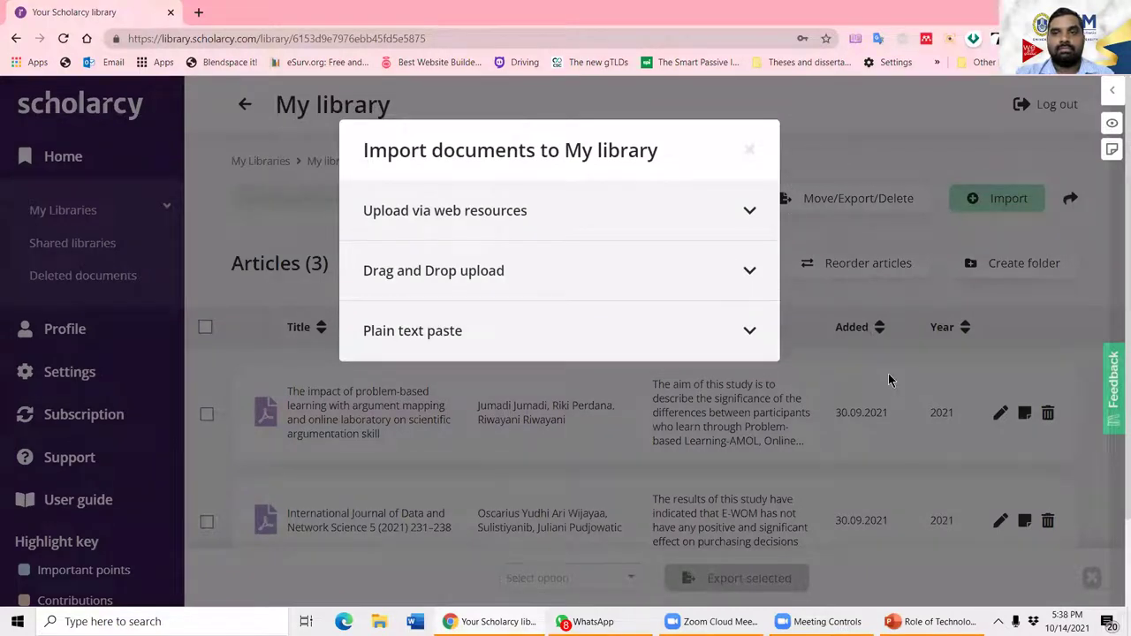
pyautogui.click(747, 151)
pyautogui.click(830, 204)
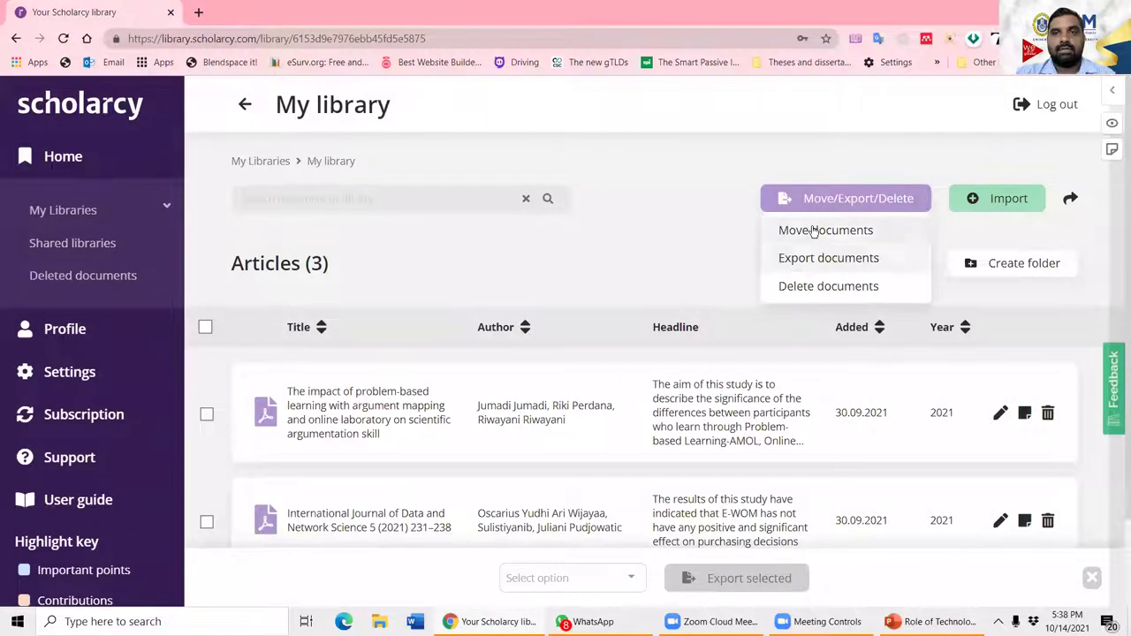
pyautogui.click(820, 259)
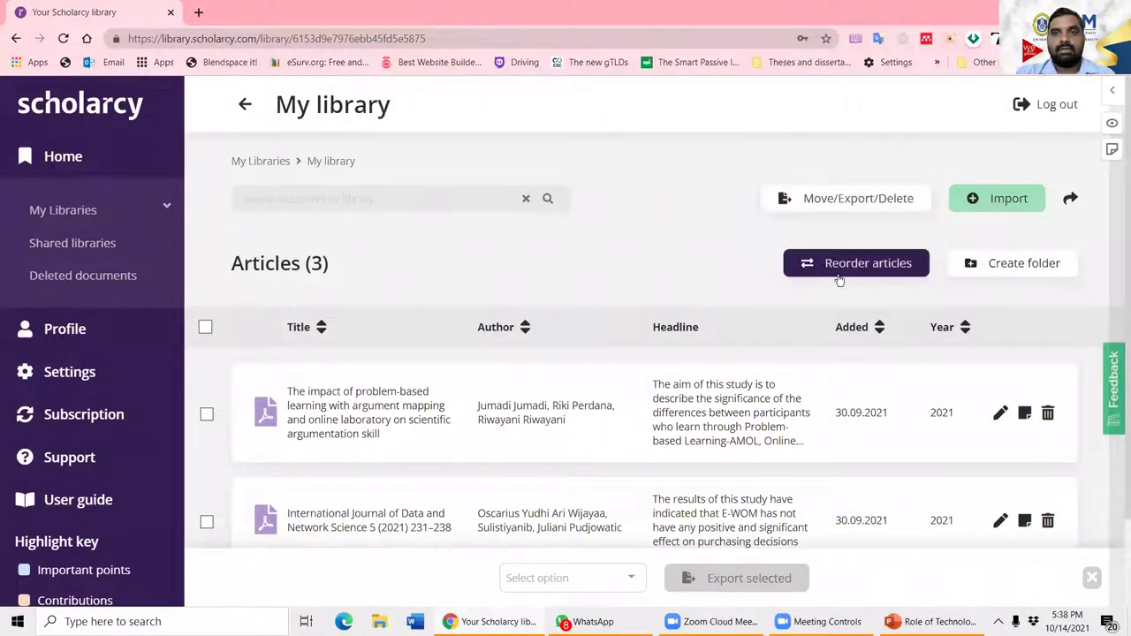
# Step: Select all articles in My library and choose to export documents
pyautogui.scroll(-2, 311, 243)
pyautogui.click(205, 223)
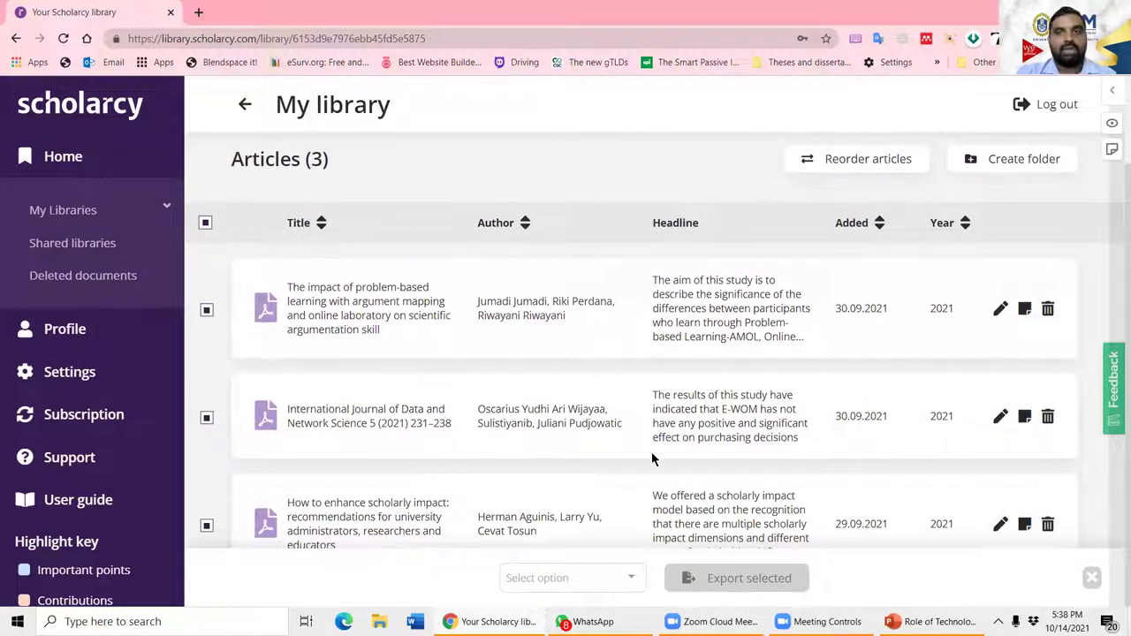
pyautogui.scroll(2, 651, 452)
pyautogui.click(859, 198)
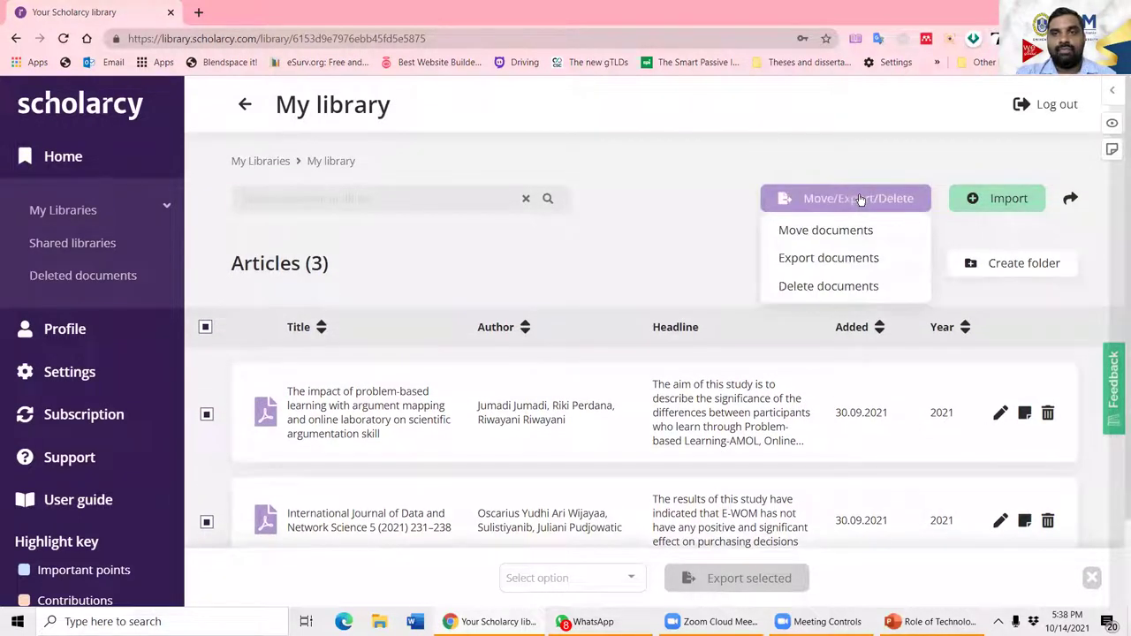
pyautogui.click(831, 258)
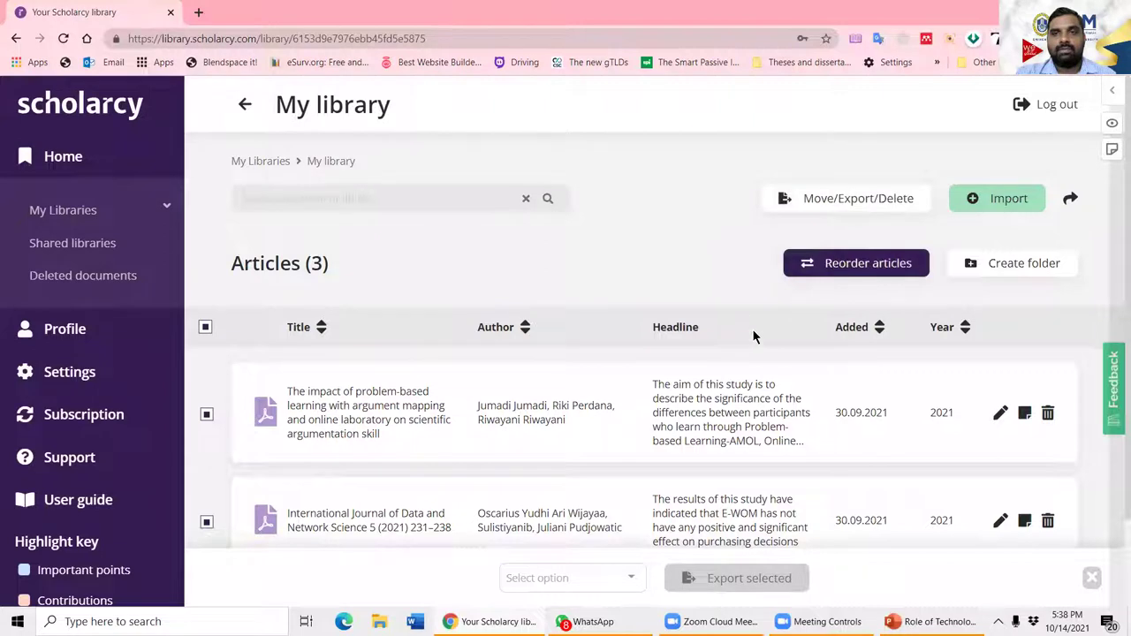
# Step: Export the selected articles in Excel format and save the file as export on the Desktop
pyautogui.scroll(-1, 760, 406)
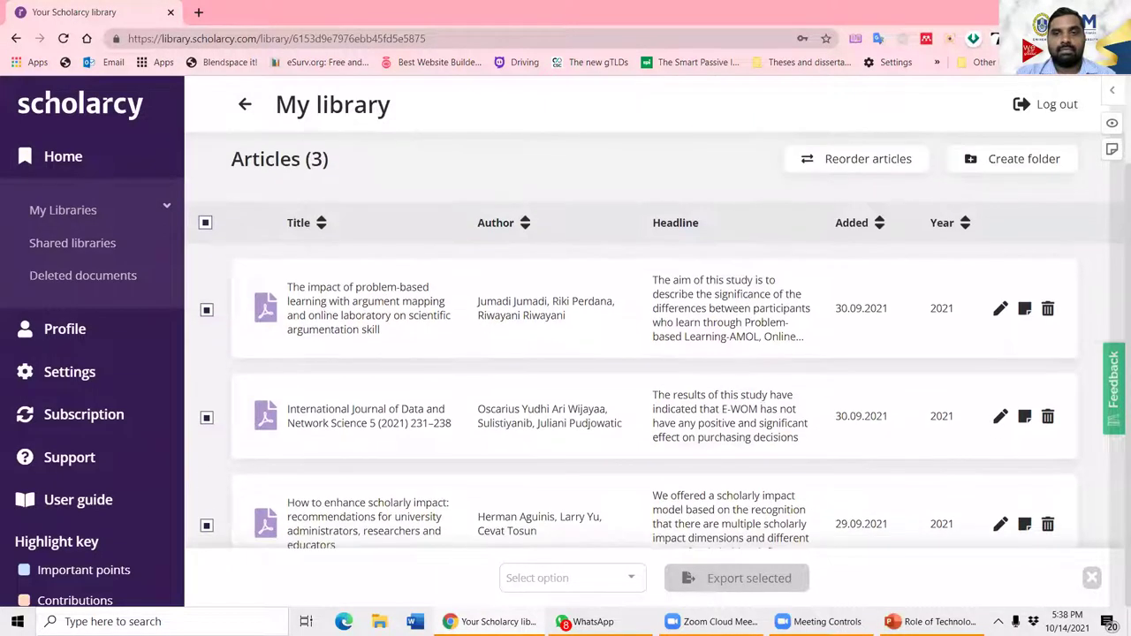
pyautogui.click(624, 582)
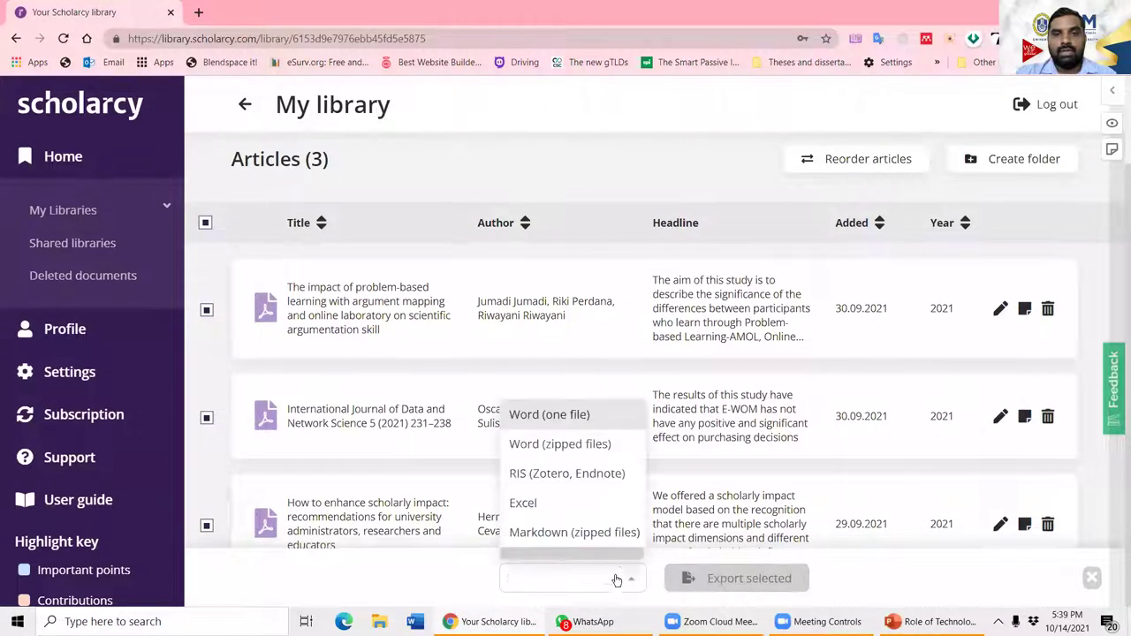
pyautogui.click(536, 505)
pyautogui.click(718, 583)
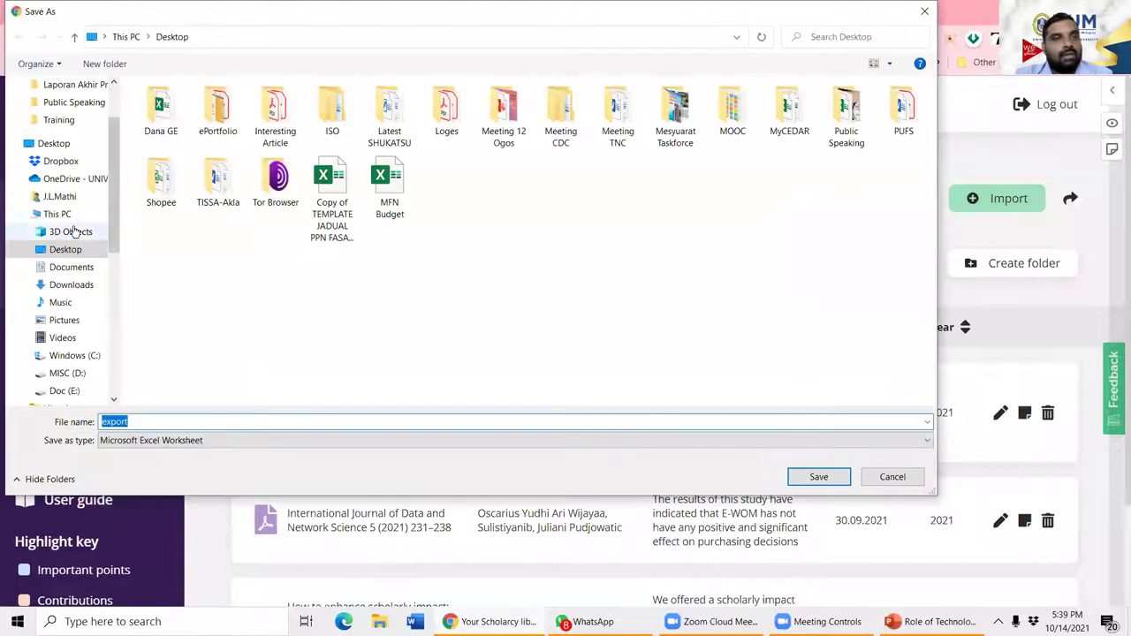
pyautogui.click(74, 252)
pyautogui.click(805, 482)
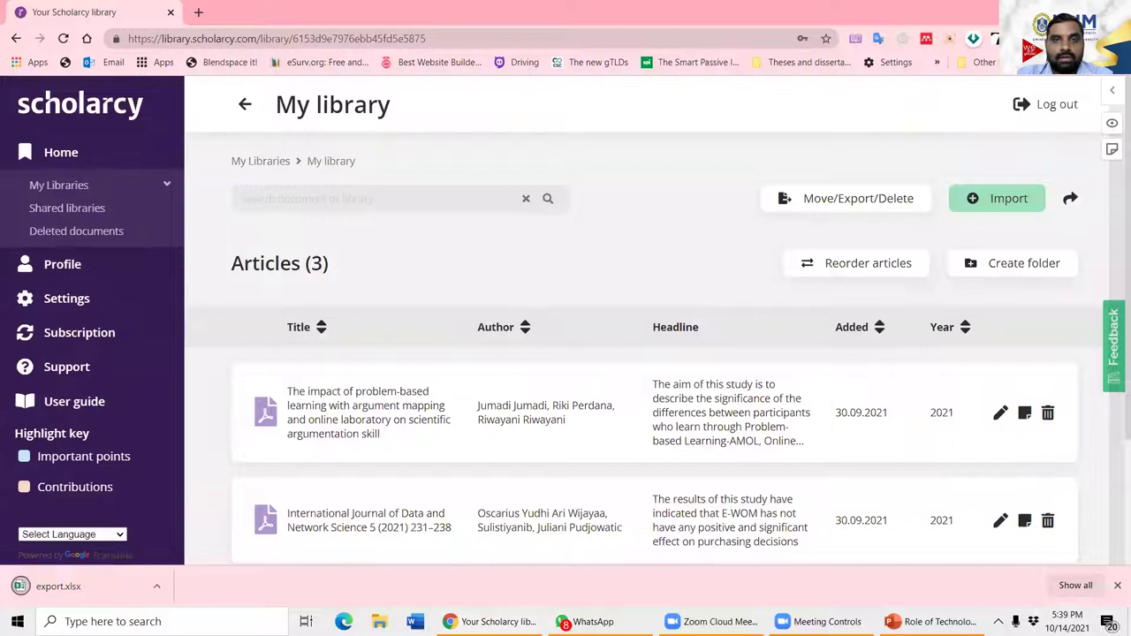
# Step: Open the export workbook from the desktop in Excel and enable editing
pyautogui.press('super+d')
pyautogui.click(308, 329)
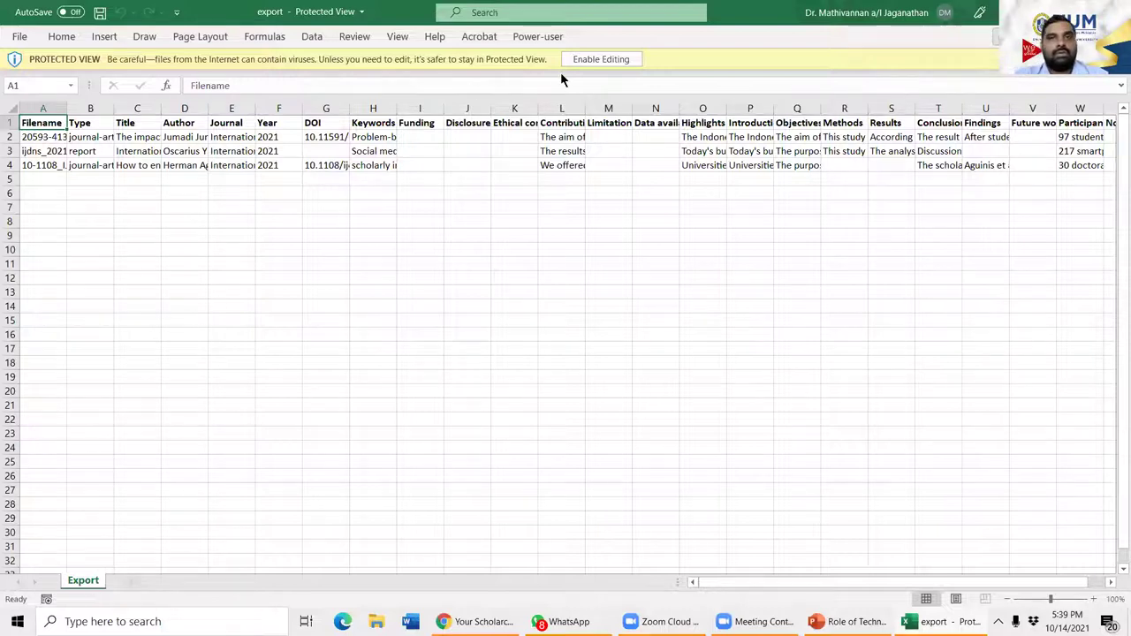
pyautogui.click(587, 59)
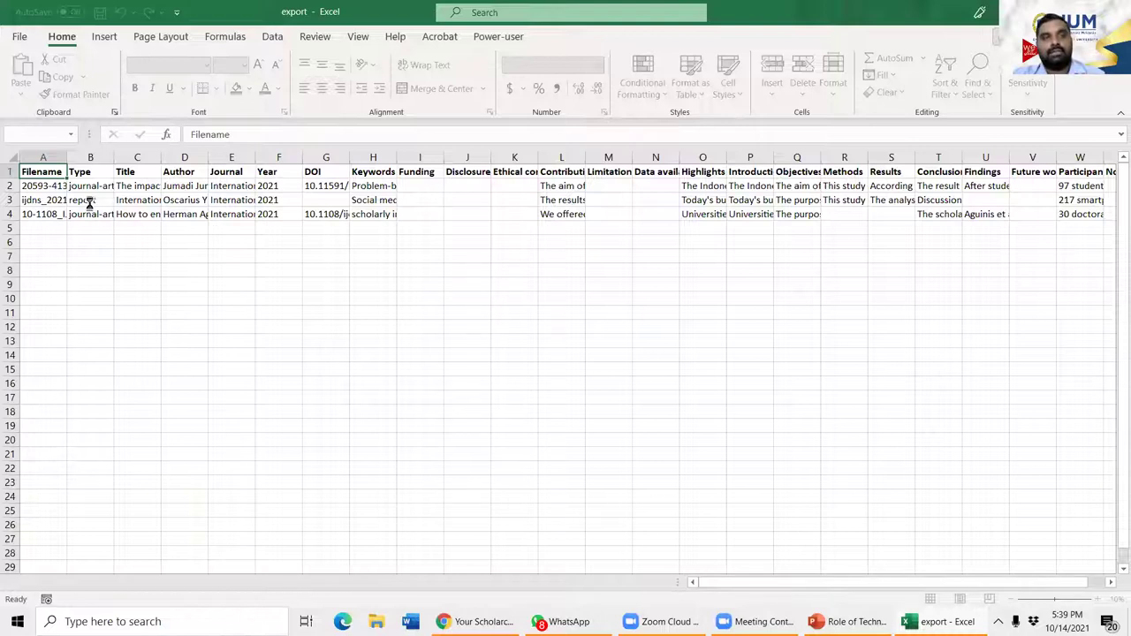
# Step: Wrap the text in all columns from Filename to Notes
pyautogui.click(44, 156)
pyautogui.moveTo(40, 157); pyautogui.dragTo(990, 181)
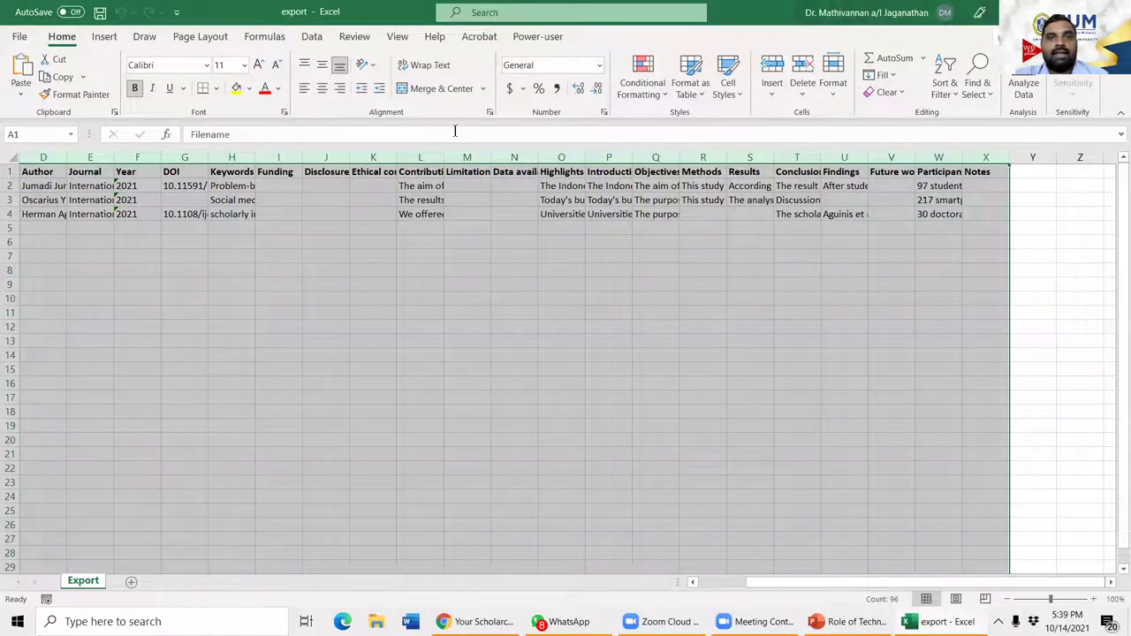
pyautogui.click(423, 69)
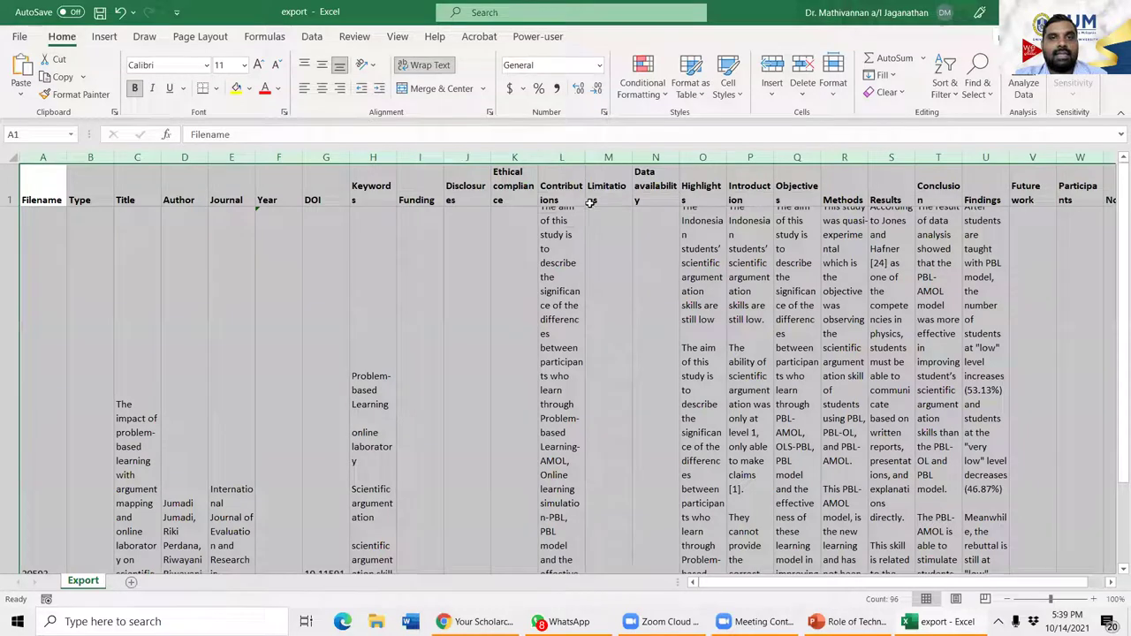
# Step: Widen all the data columns equally and align their contents to the top of the cells
pyautogui.moveTo(581, 159); pyautogui.dragTo(711, 160)
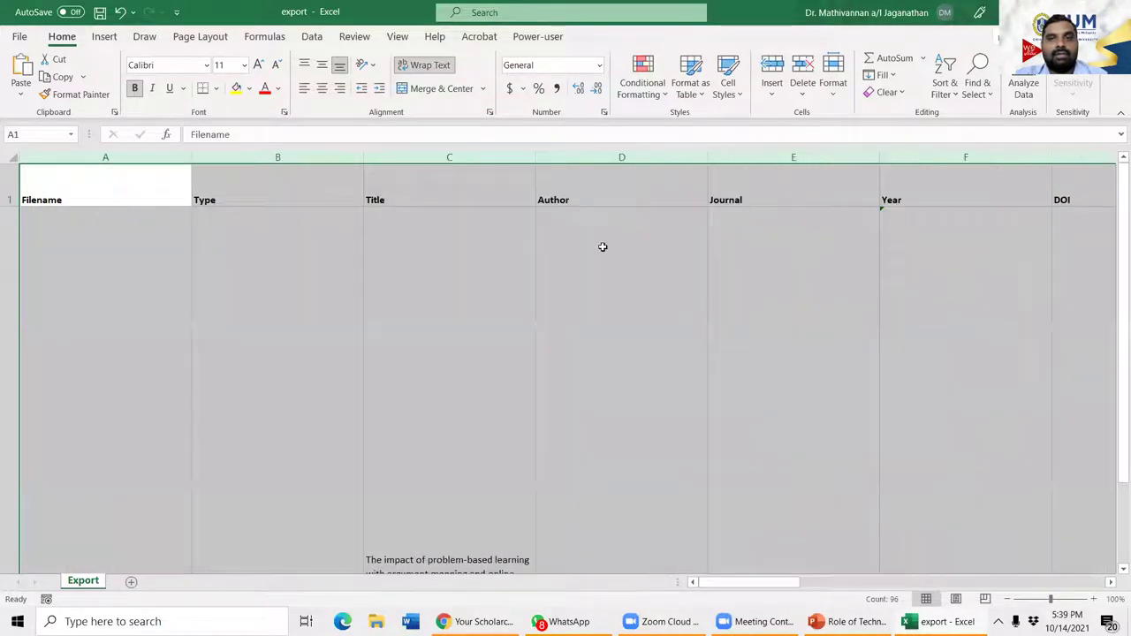
pyautogui.click(304, 67)
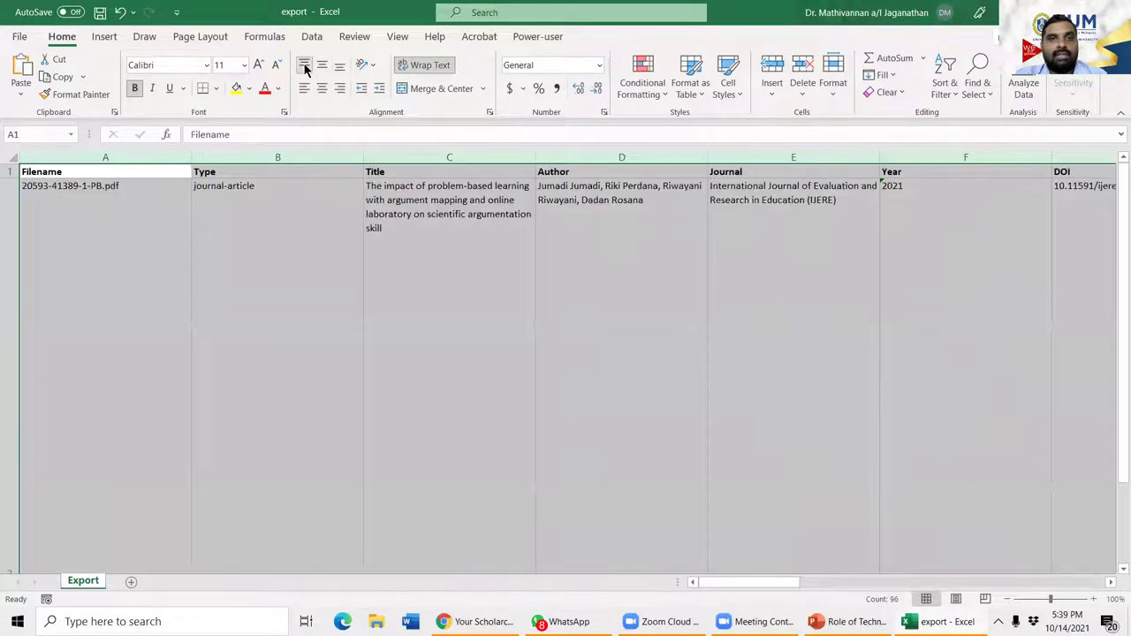
pyautogui.click(600, 372)
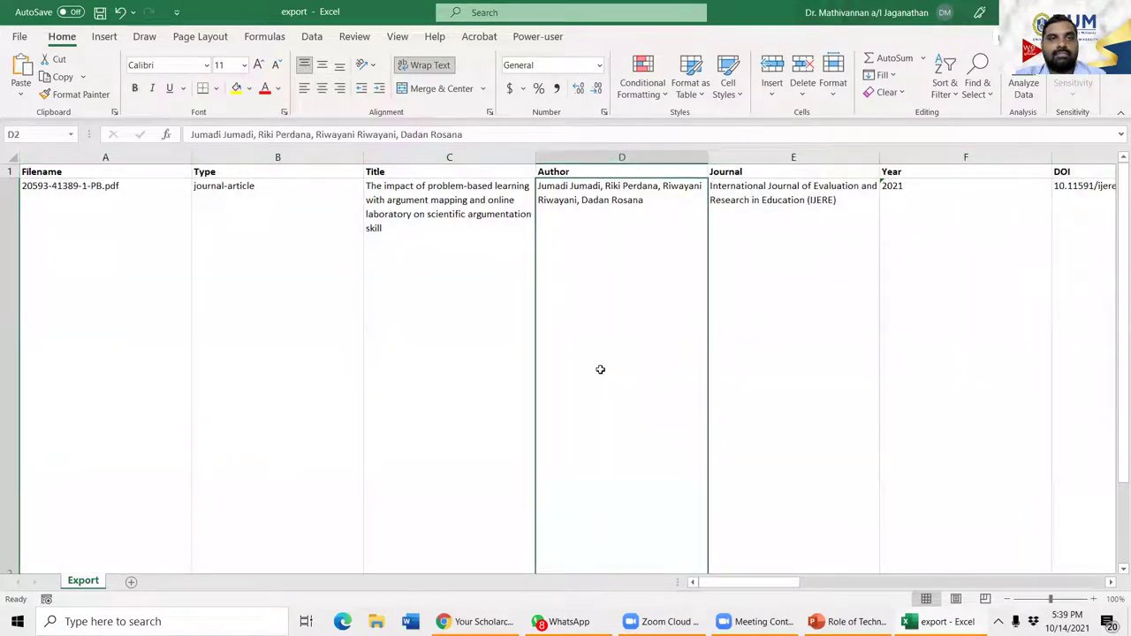
# Step: Look over the exported article data from Filename across to Conclusion, including the Highlights of the first two articles
pyautogui.scroll(-8, 615, 366)
pyautogui.scroll(8, 617, 363)
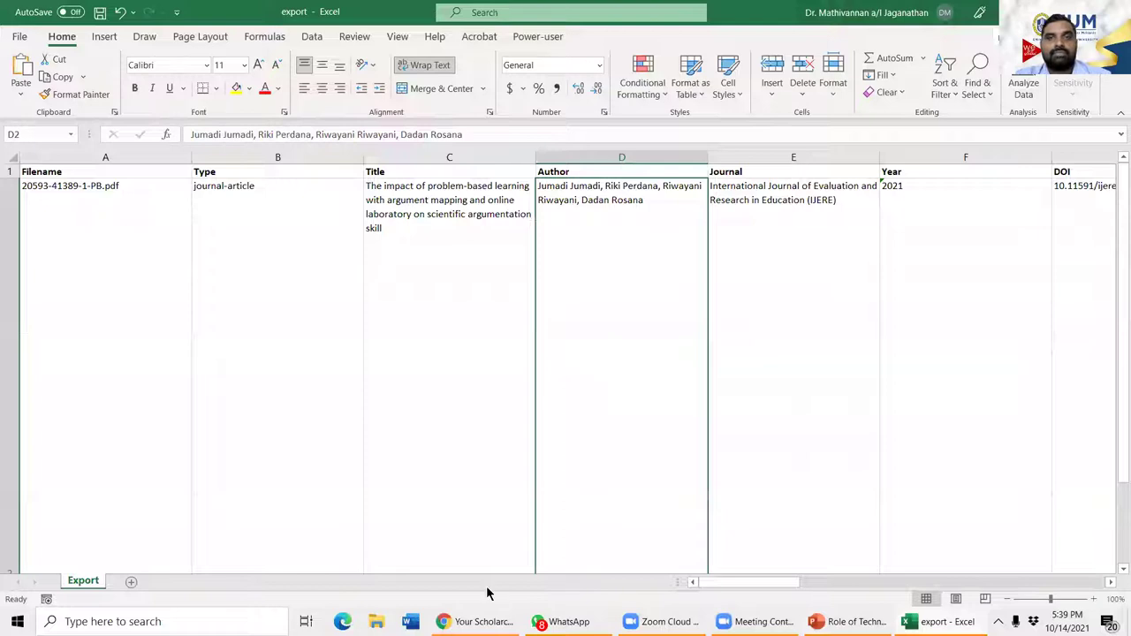
pyautogui.scroll(-2, 580, 415)
pyautogui.scroll(2, 613, 366)
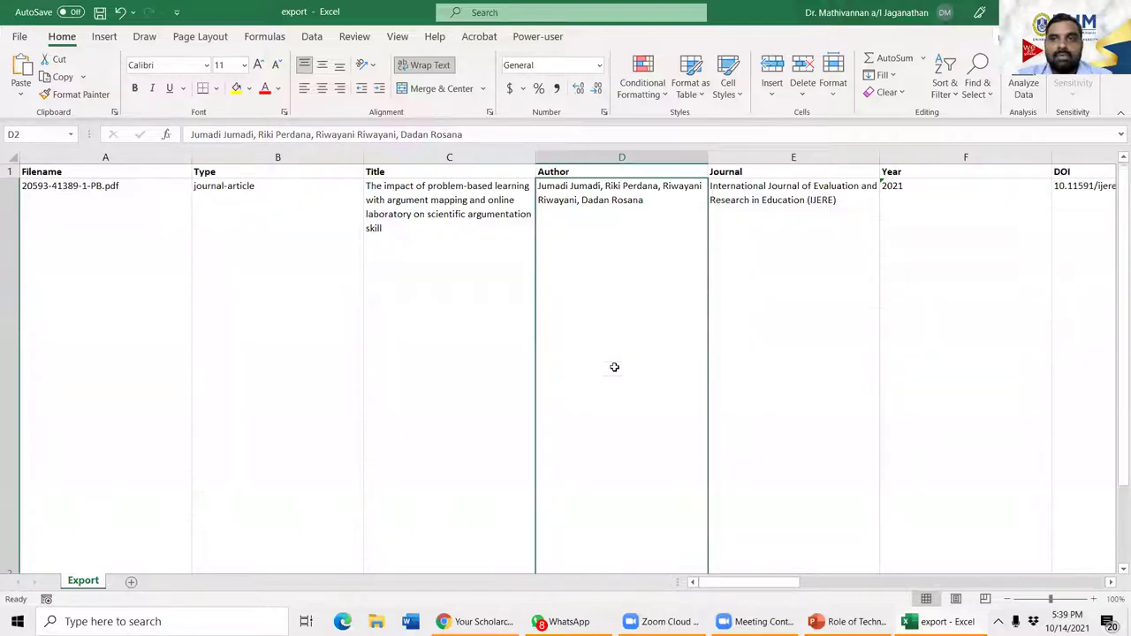
pyautogui.click(140, 207)
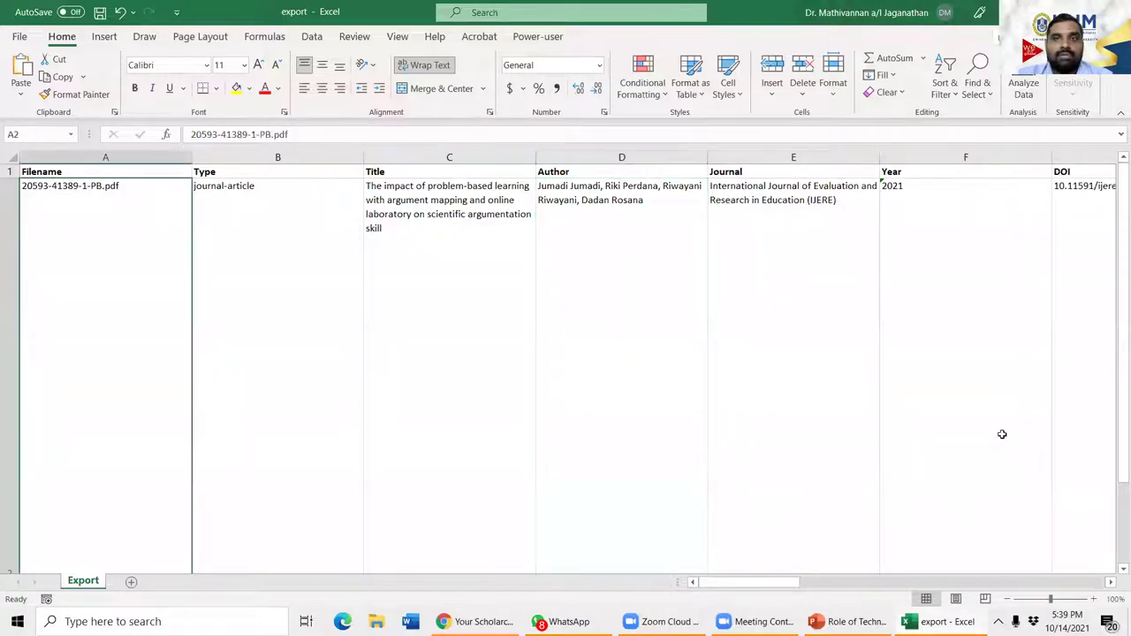
pyautogui.moveTo(786, 584); pyautogui.dragTo(1028, 583)
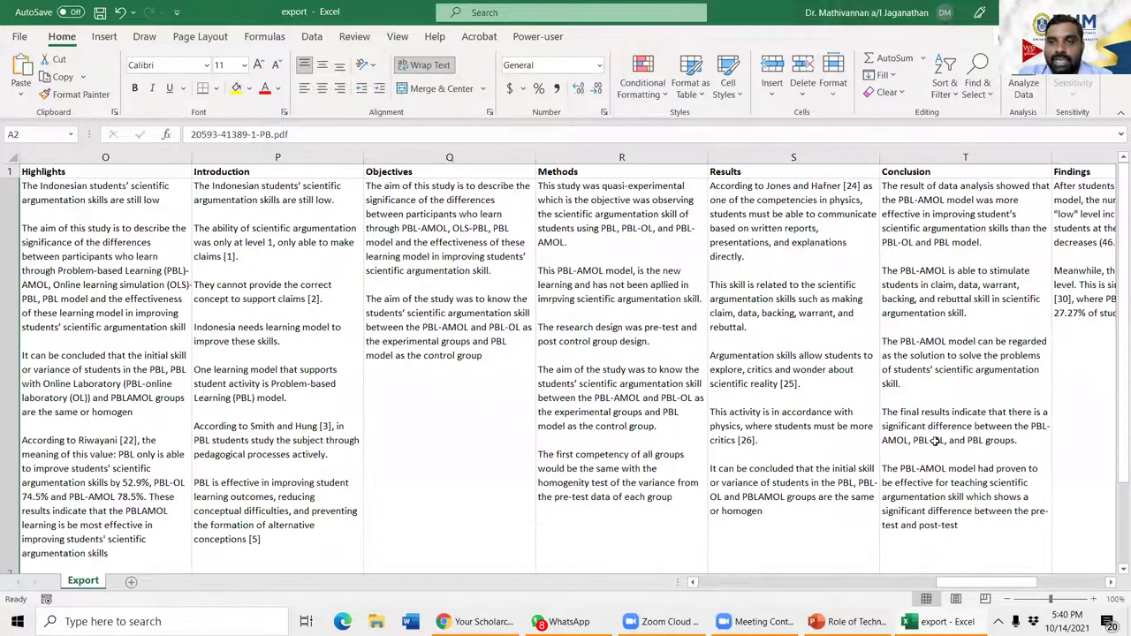
pyautogui.moveTo(1117, 469); pyautogui.dragTo(1114, 546)
pyautogui.scroll(2, 256, 305)
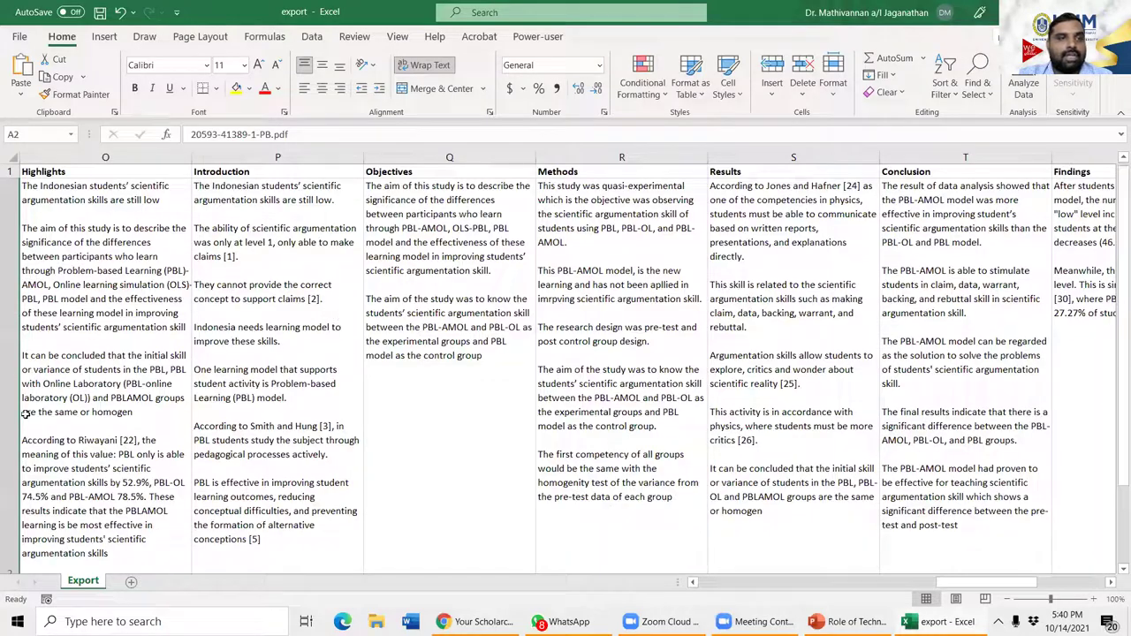
pyautogui.click(100, 368)
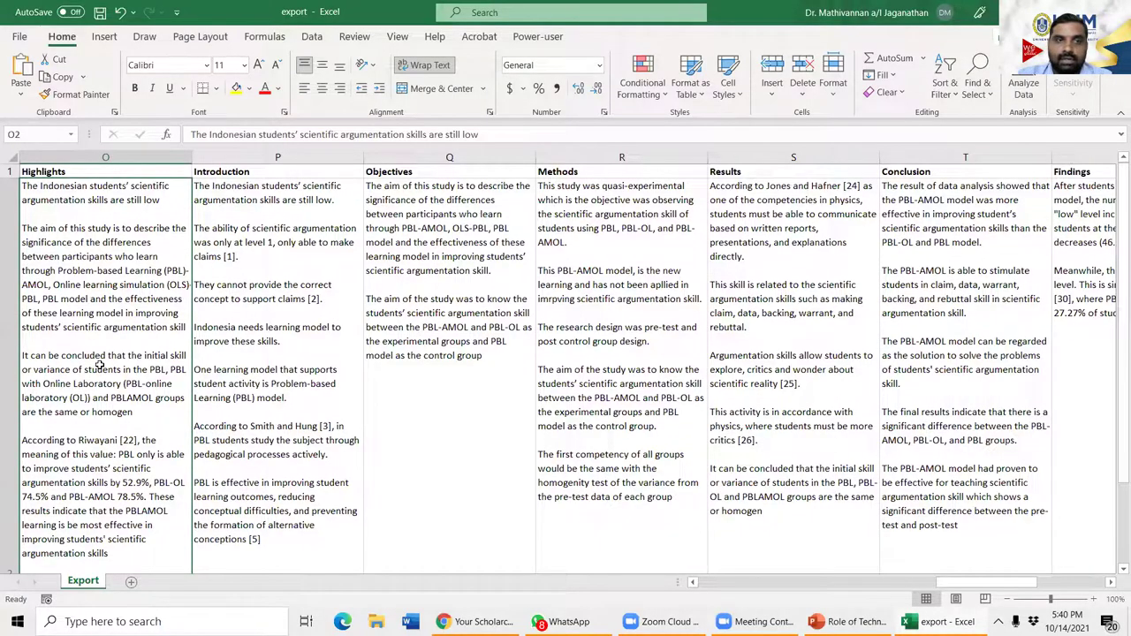
pyautogui.press('Down')
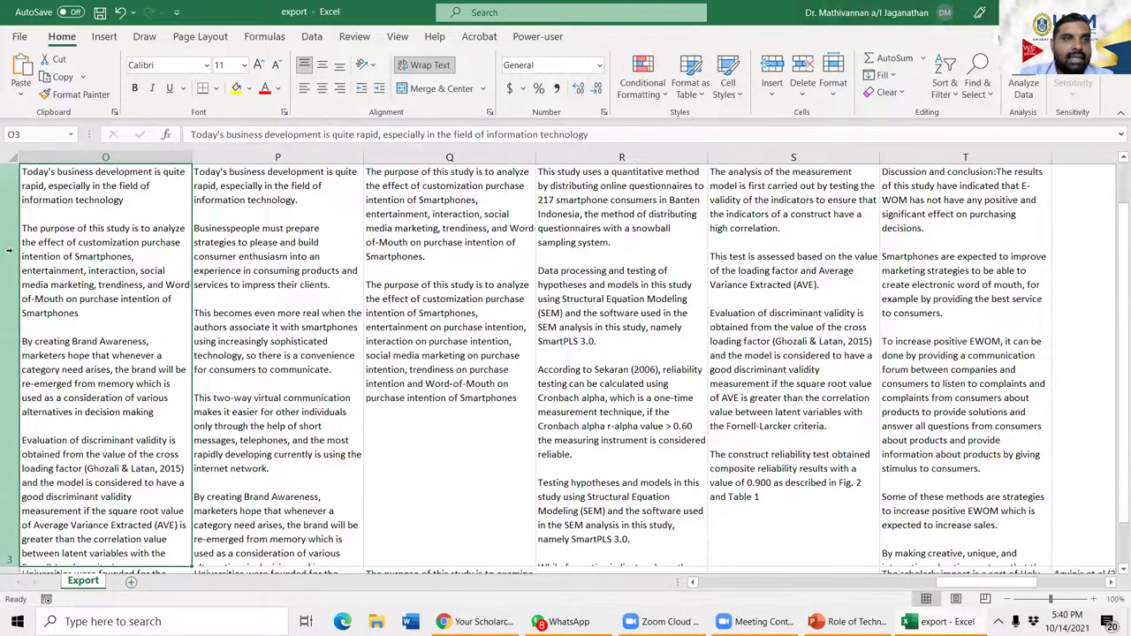
# Step: Insert an empty column before the Filename column
pyautogui.scroll(2, 450, 389)
pyautogui.moveTo(967, 590); pyautogui.dragTo(733, 591)
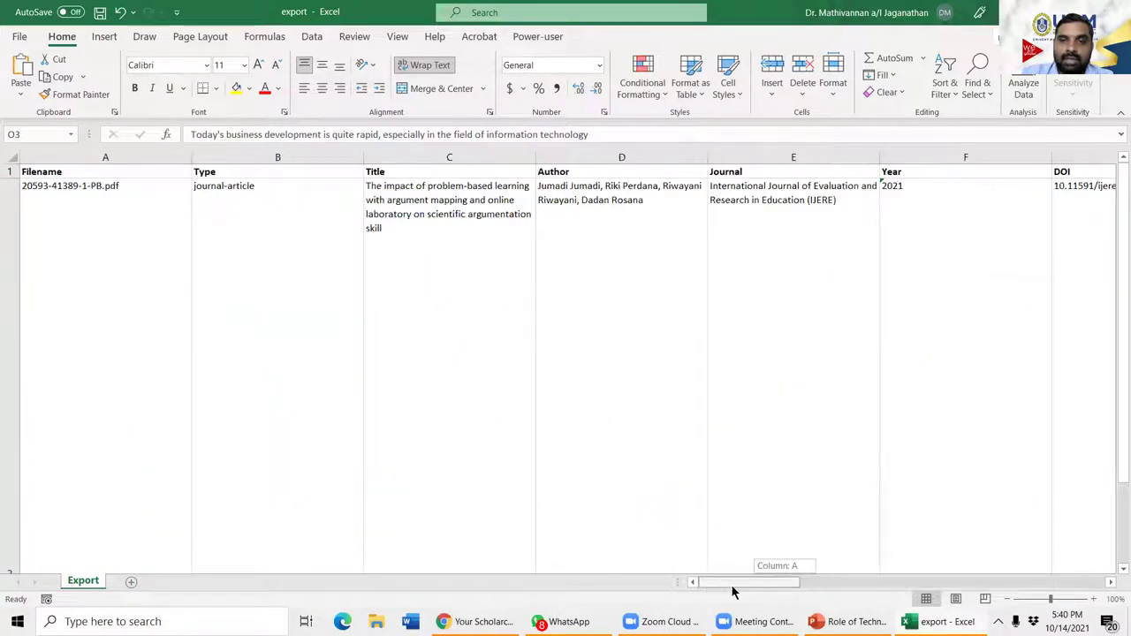
pyautogui.rightClick(54, 158)
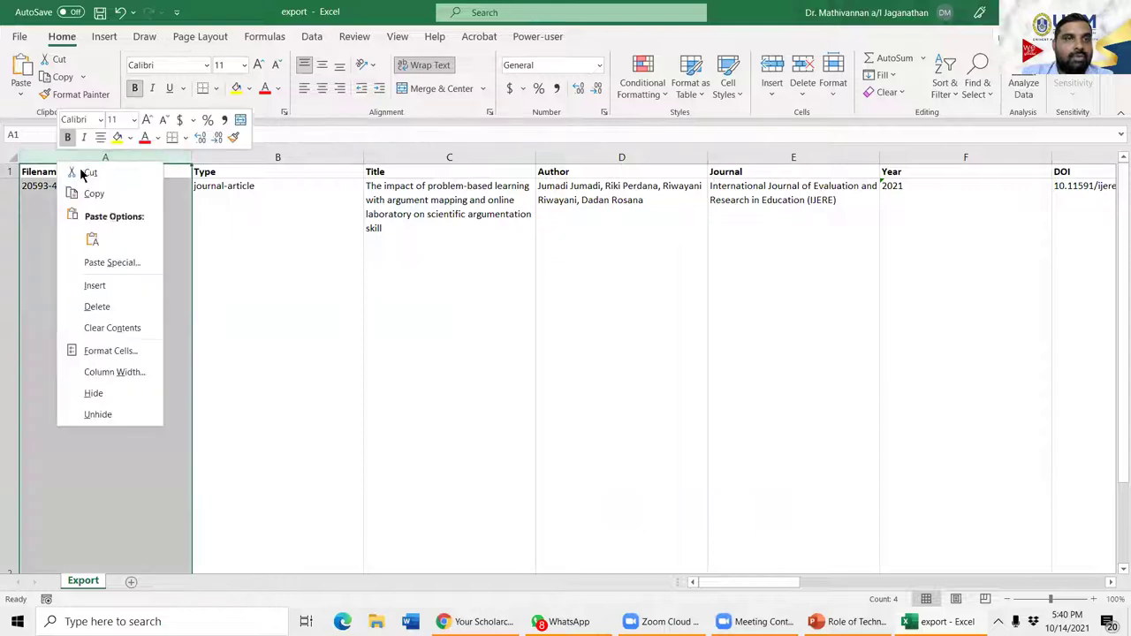
pyautogui.click(105, 285)
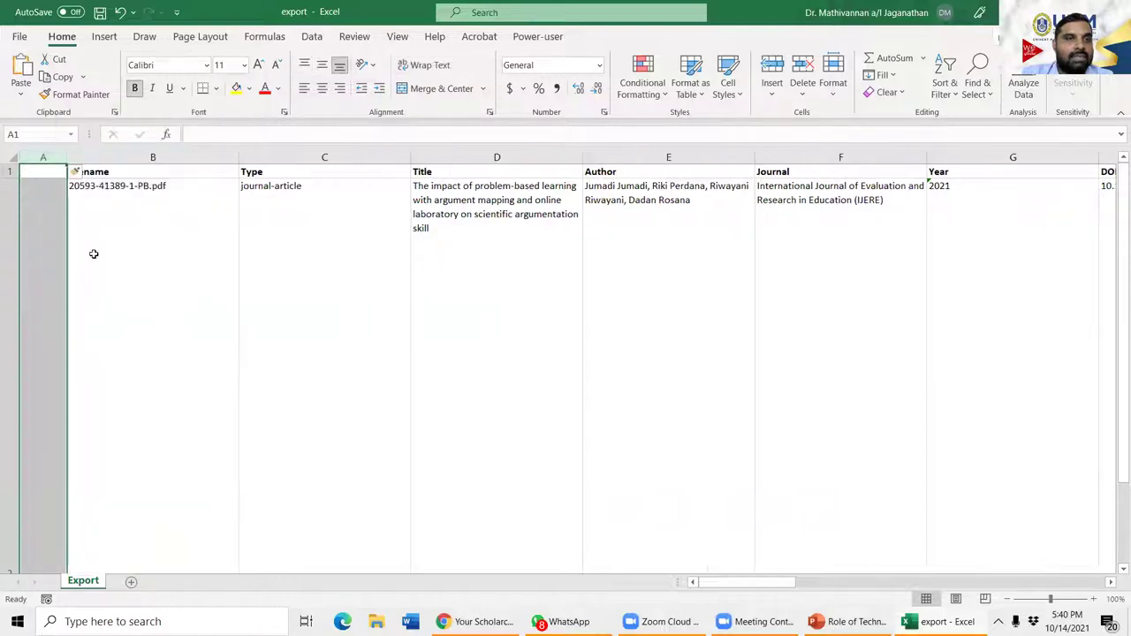
# Step: Number the three article rows 1, 2 and 3 in the empty column A
pyautogui.click(45, 207)
pyautogui.write('1')
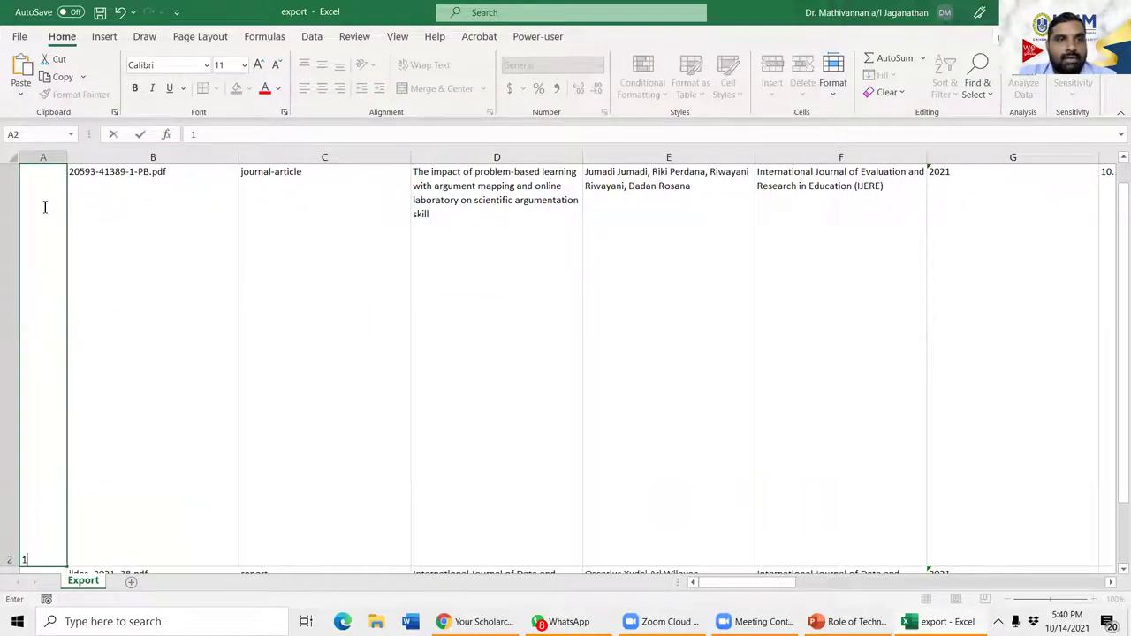
pyautogui.press('Return')
pyautogui.write('2')
pyautogui.press('Return')
pyautogui.write('3')
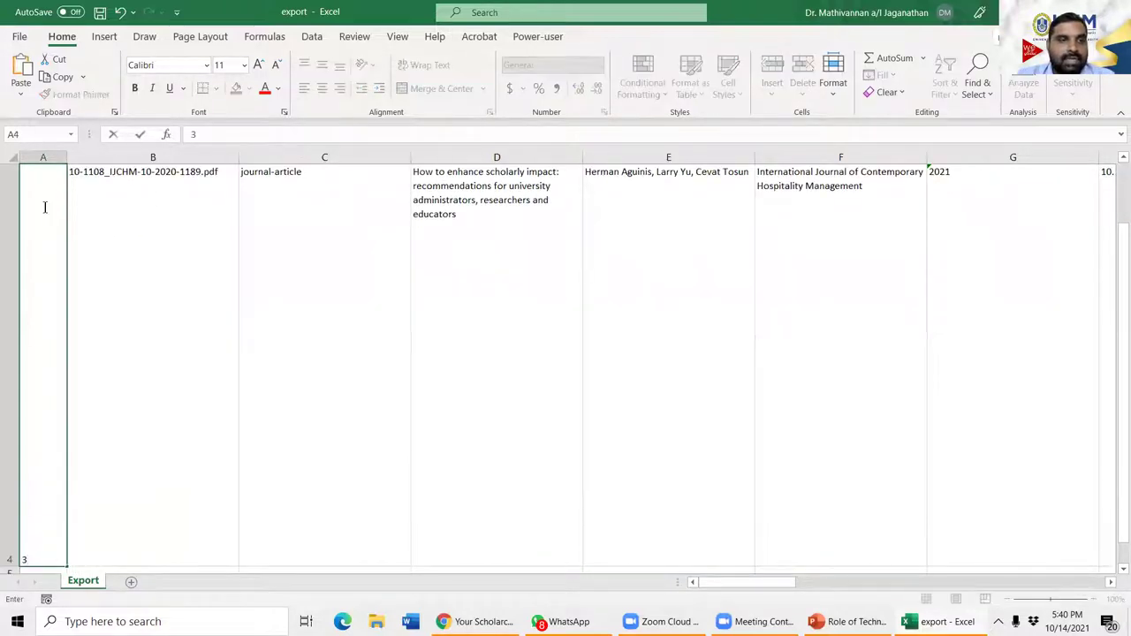
pyautogui.press('Return')
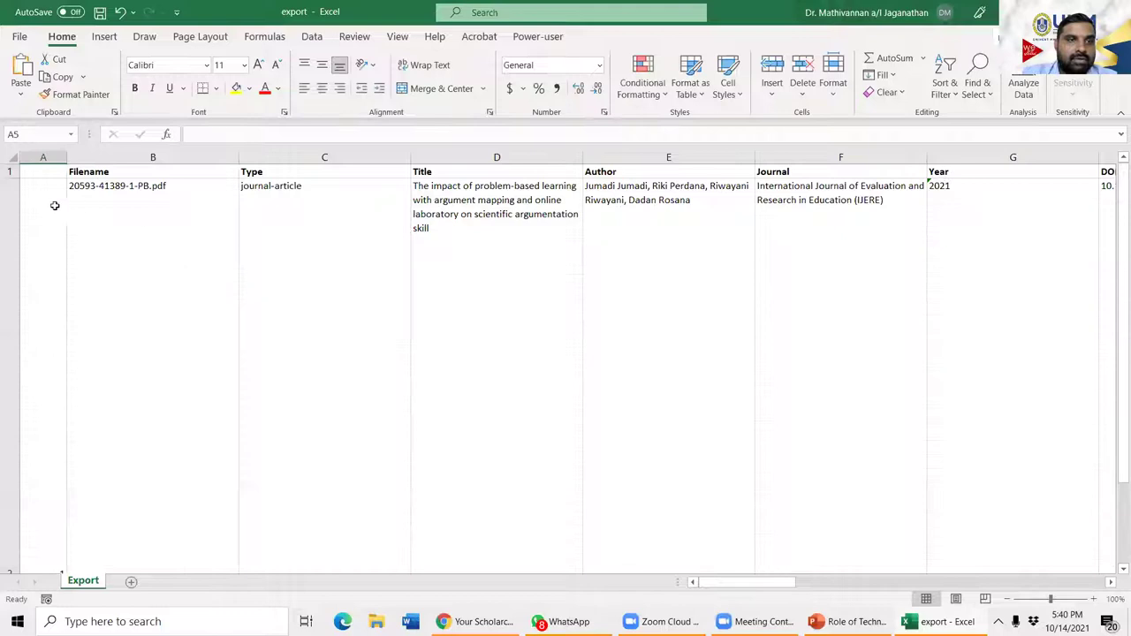
# Step: Check the row numbers down column A and the type and title of the third article
pyautogui.click(56, 204)
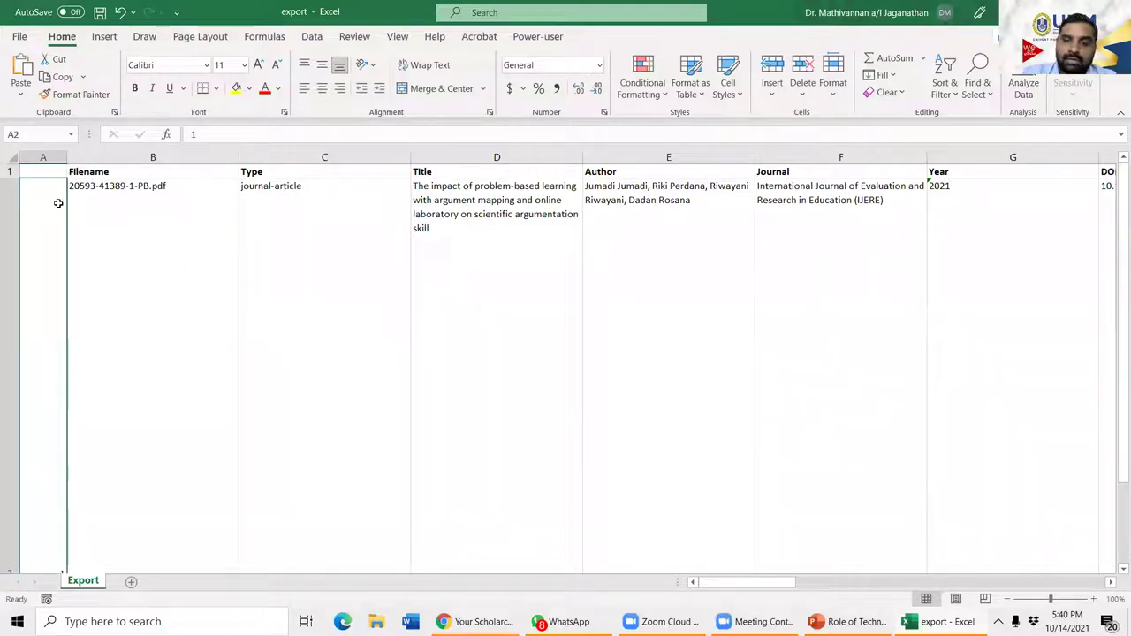
pyautogui.press('Down')
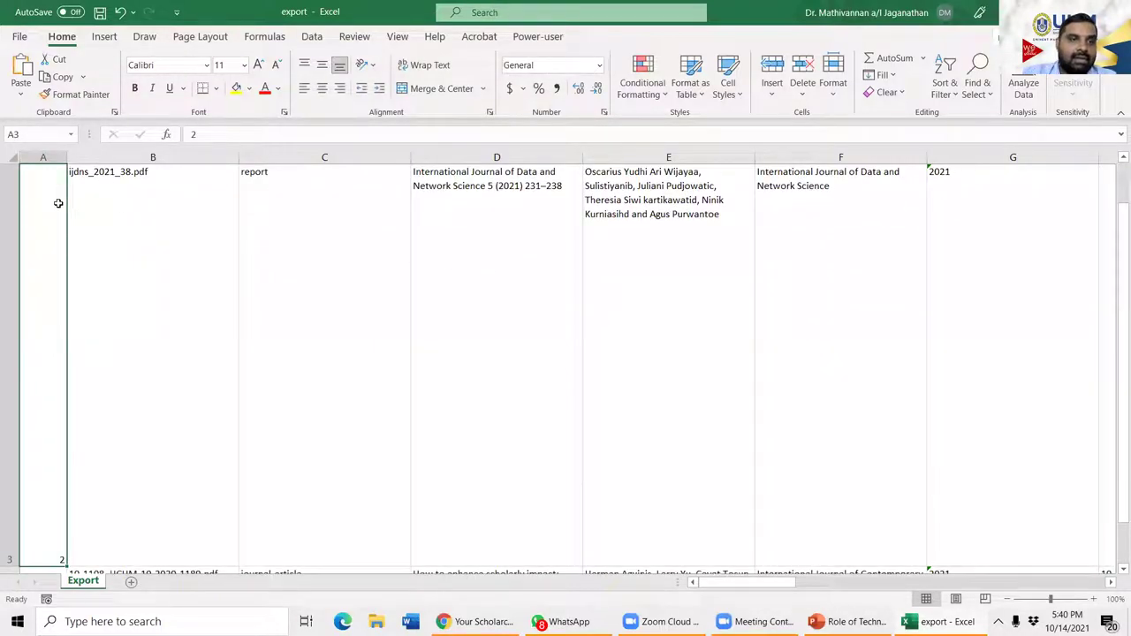
pyautogui.press('Down')
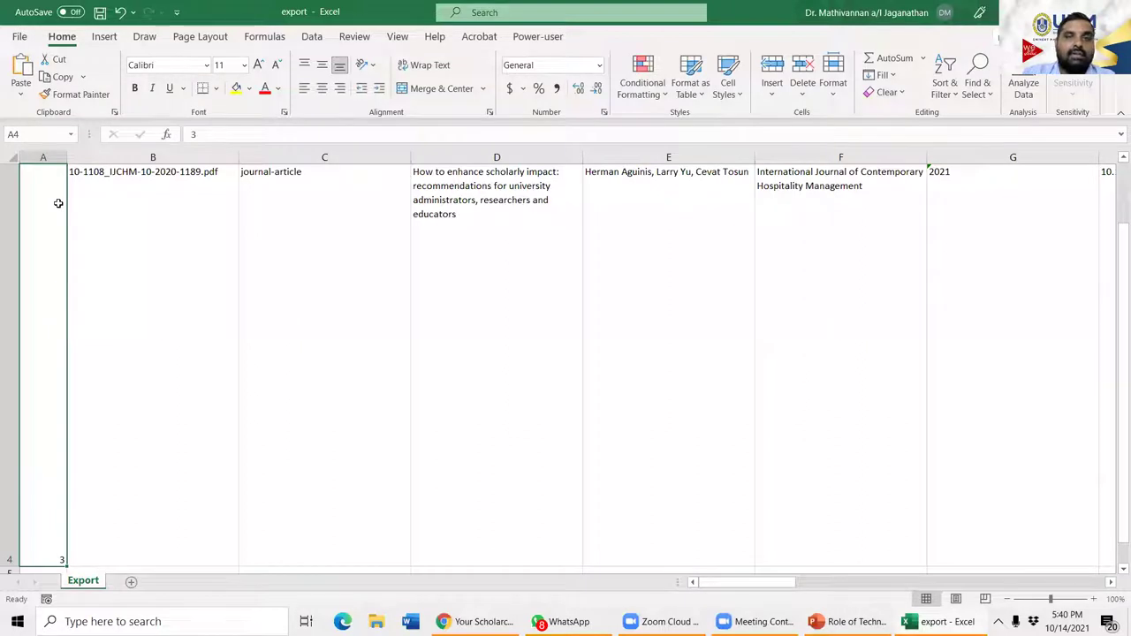
pyautogui.click(291, 212)
pyautogui.click(499, 228)
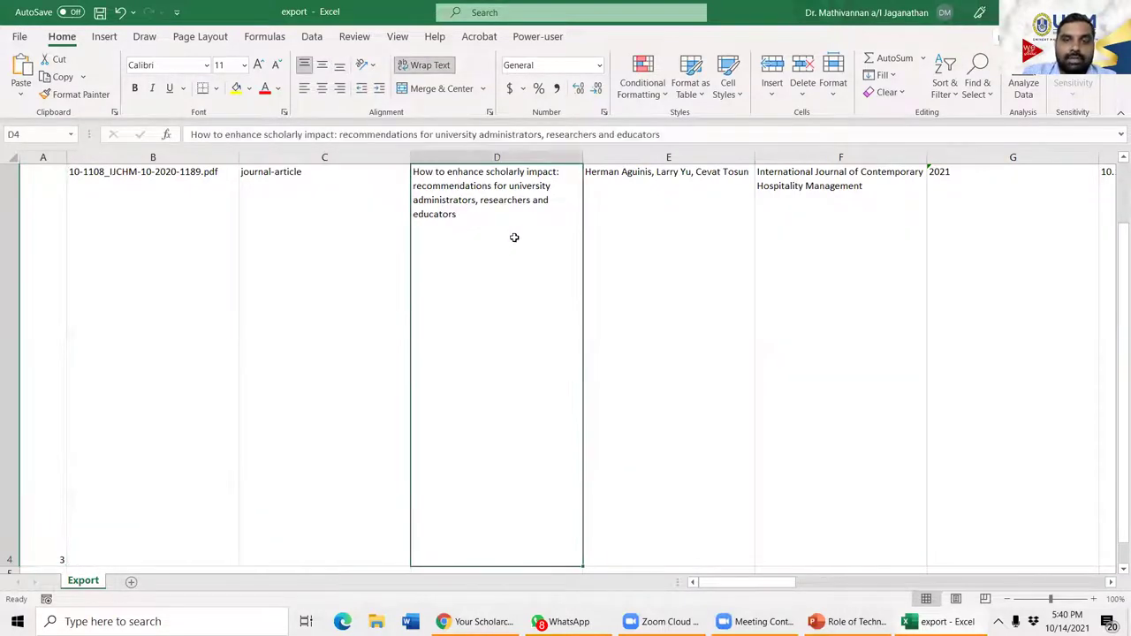
pyautogui.scroll(-1, 514, 237)
pyautogui.scroll(2, 532, 222)
# Step: Go through the first article's cells from Title through Author, Journal and Year to DOI
pyautogui.click(485, 198)
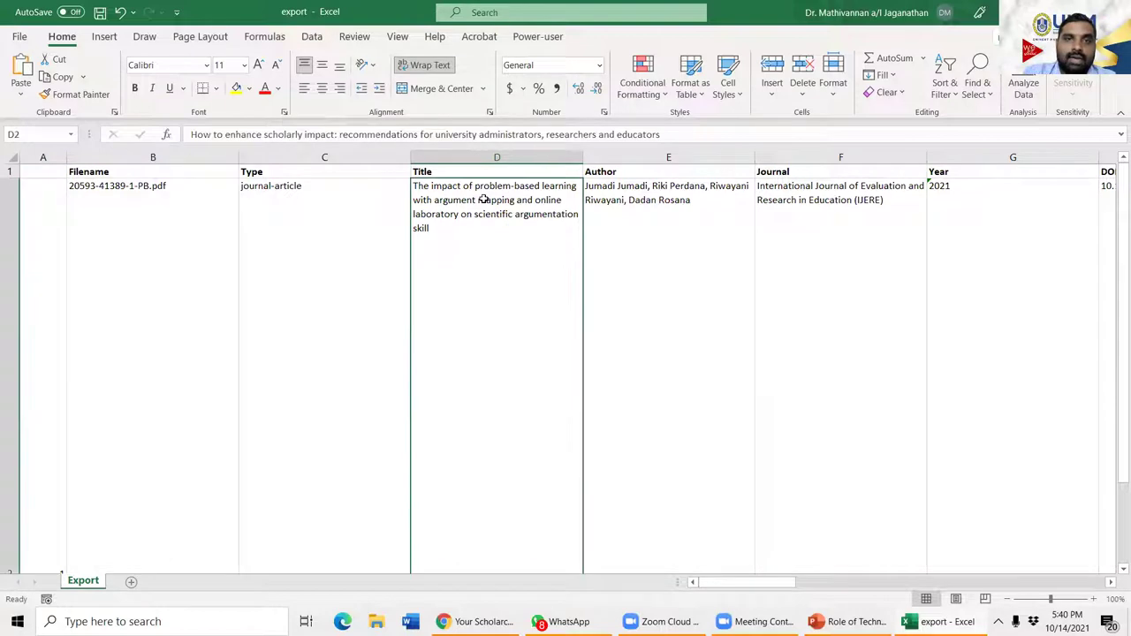
pyautogui.press('Right')
pyautogui.scroll(-1, 484, 199)
pyautogui.scroll(1, 495, 195)
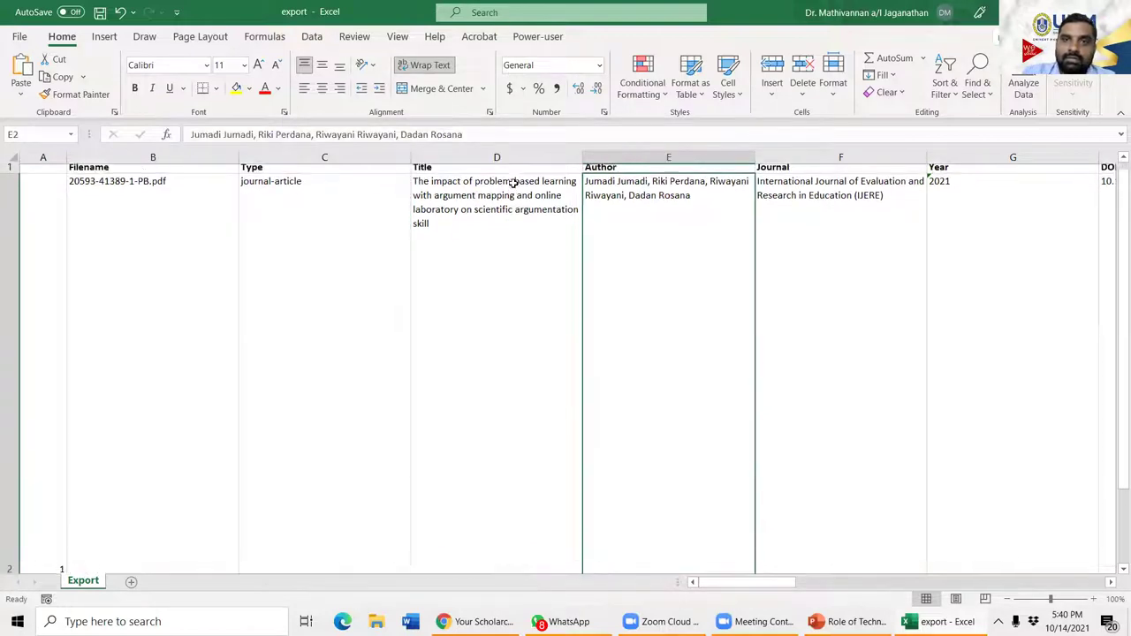
pyautogui.press('Right')
pyautogui.scroll(-1, 513, 186)
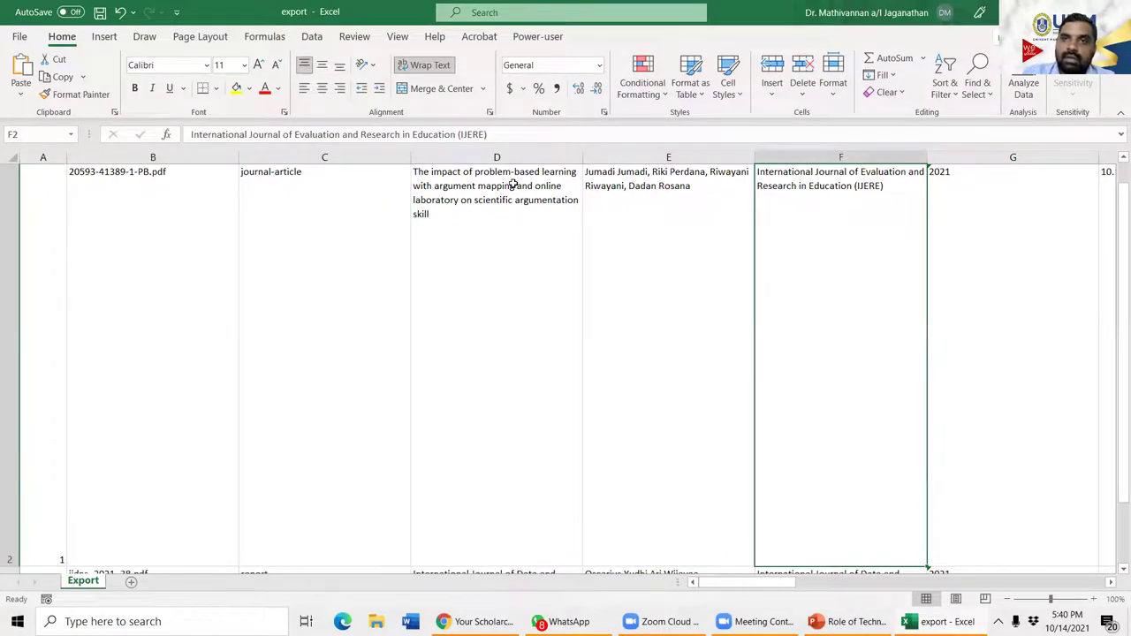
pyautogui.press('Right')
pyautogui.press('Right')
pyautogui.scroll(1, 1063, 341)
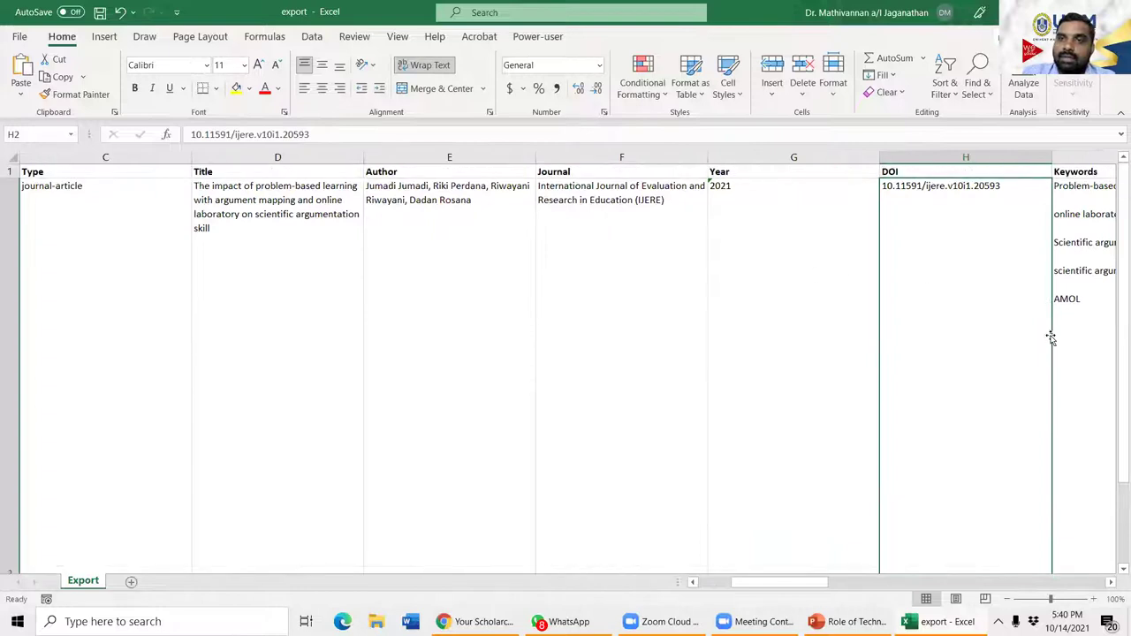
# Step: Delete the empty Funding, Disclosures and Ethical compliance columns
pyautogui.moveTo(813, 583); pyautogui.dragTo(884, 583)
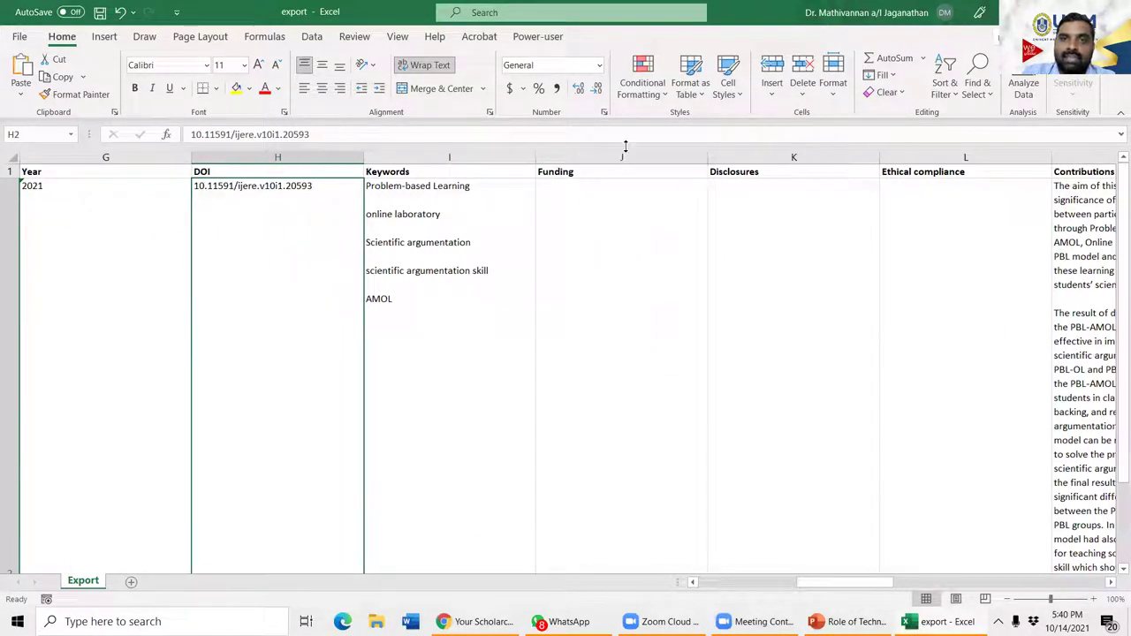
pyautogui.moveTo(621, 156); pyautogui.dragTo(990, 155)
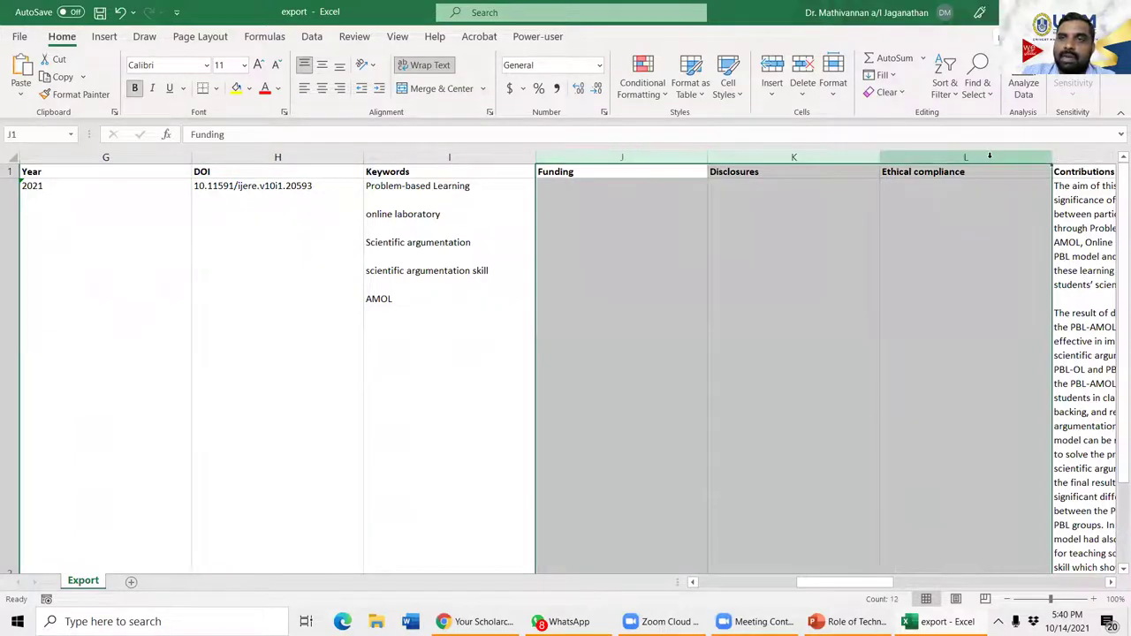
pyautogui.rightClick(990, 156)
pyautogui.click(1031, 303)
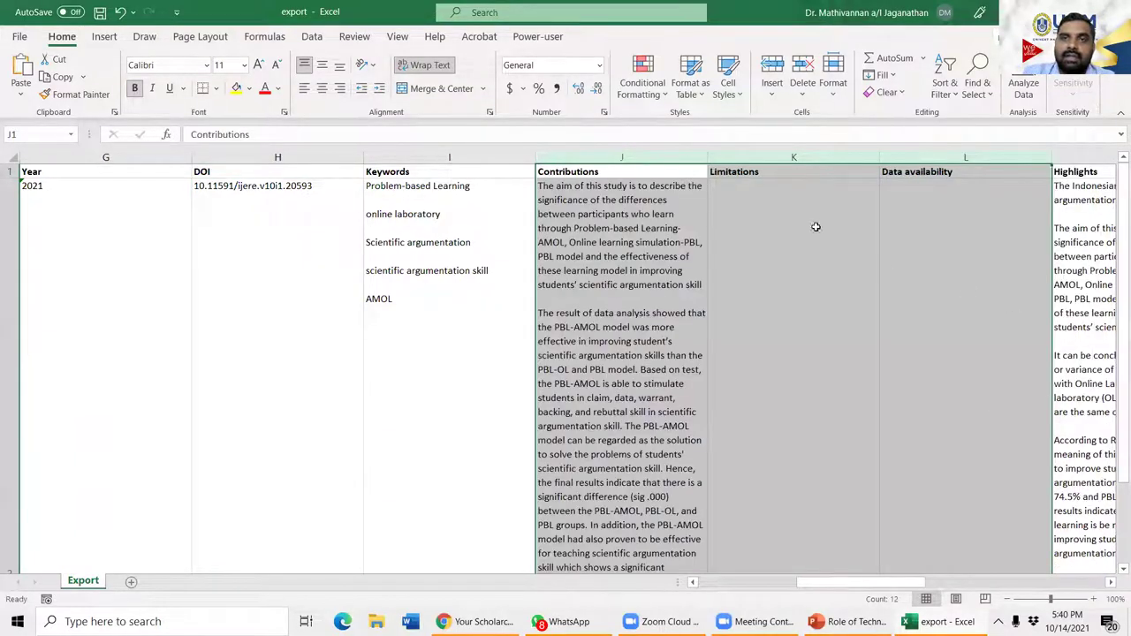
# Step: Widen the Contributions column and check the first article's Contributions and Limitations cells
pyautogui.click(623, 209)
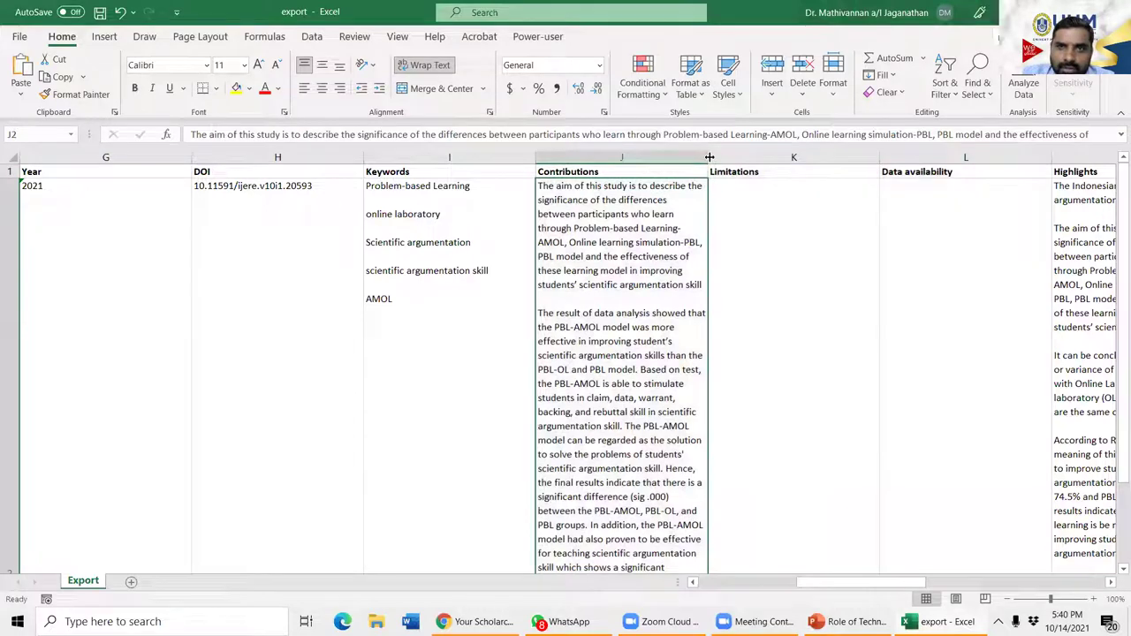
pyautogui.click(708, 157)
pyautogui.moveTo(828, 232); pyautogui.dragTo(833, 232)
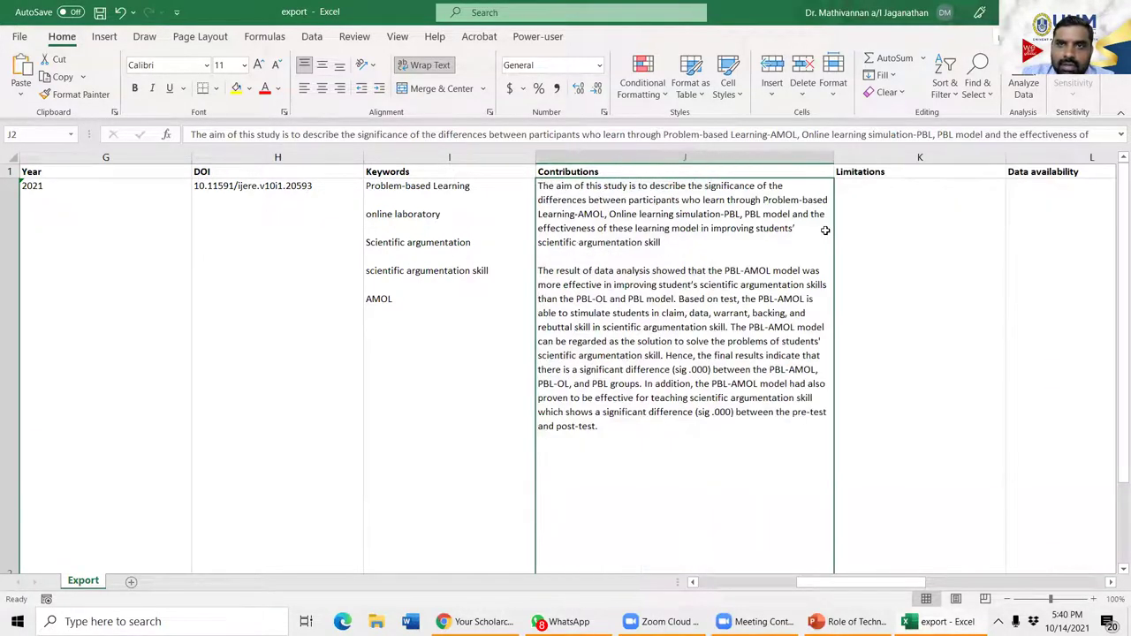
pyautogui.click(903, 224)
pyautogui.scroll(-3, 910, 337)
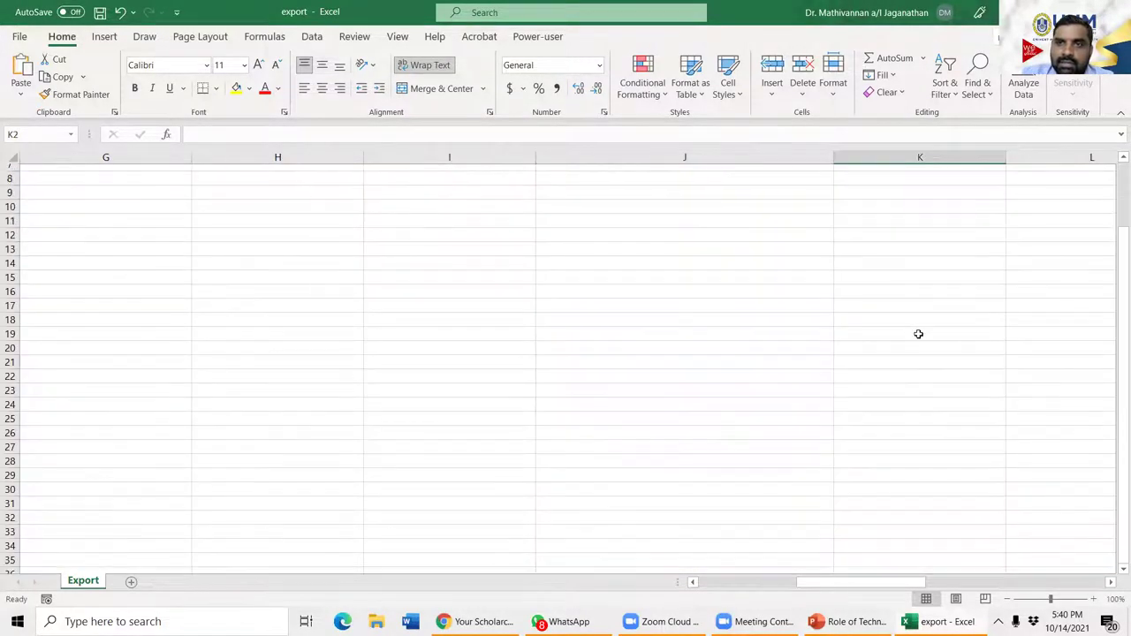
pyautogui.scroll(3, 933, 334)
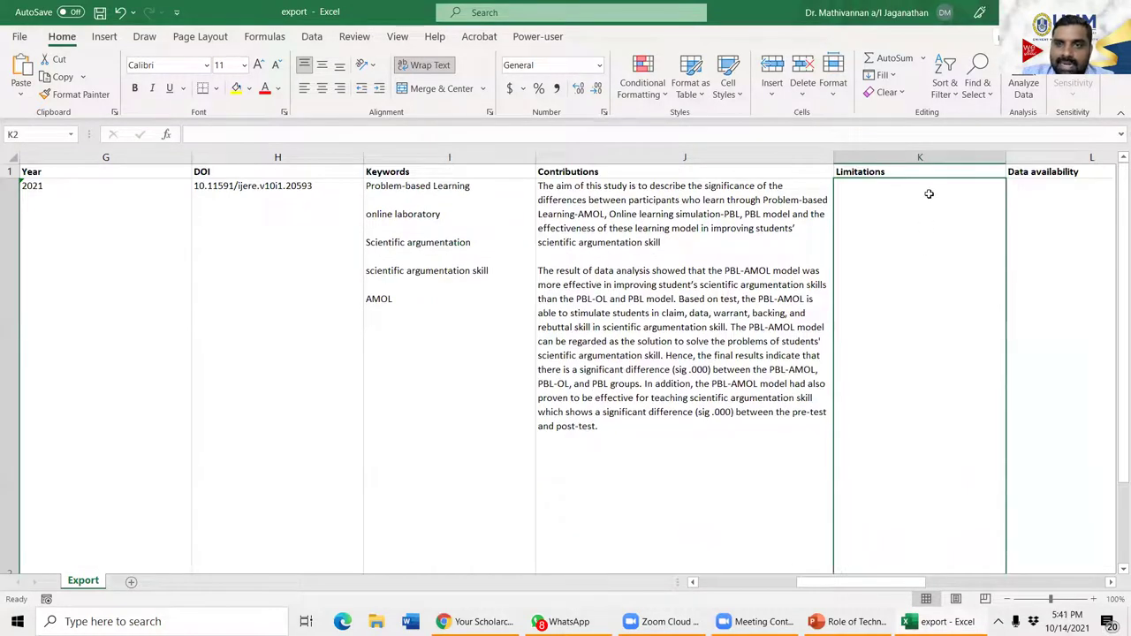
pyautogui.click(673, 264)
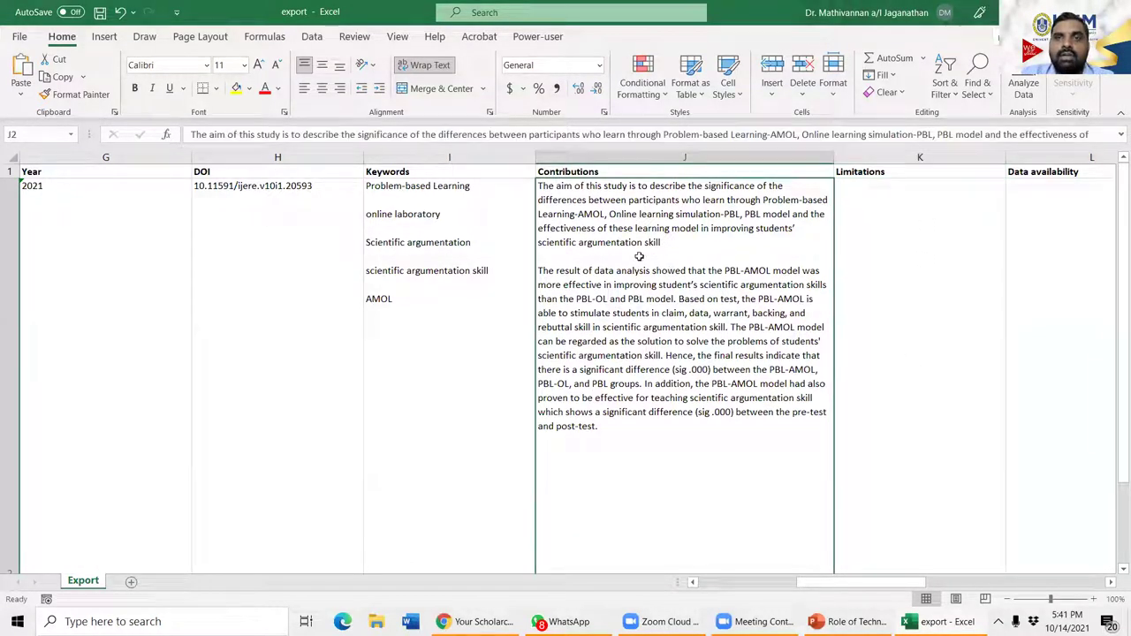
# Step: Review the first article's columns from Highlights to Findings, along with the Results cell of the second article
pyautogui.moveTo(866, 582); pyautogui.dragTo(921, 588)
pyautogui.click(755, 311)
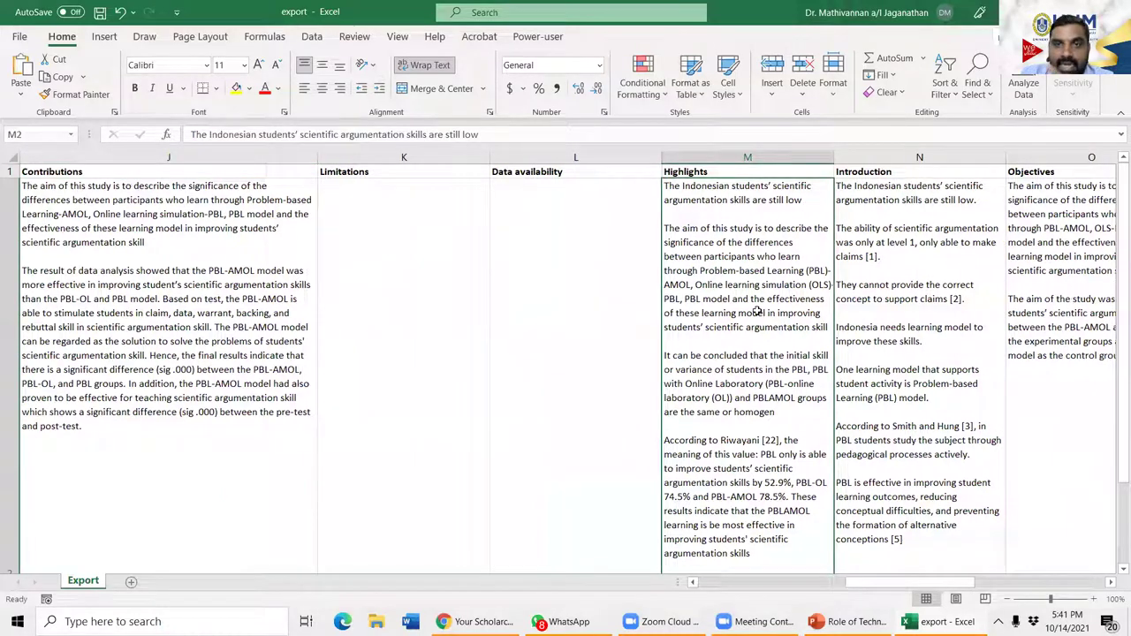
pyautogui.moveTo(951, 590); pyautogui.dragTo(1018, 590)
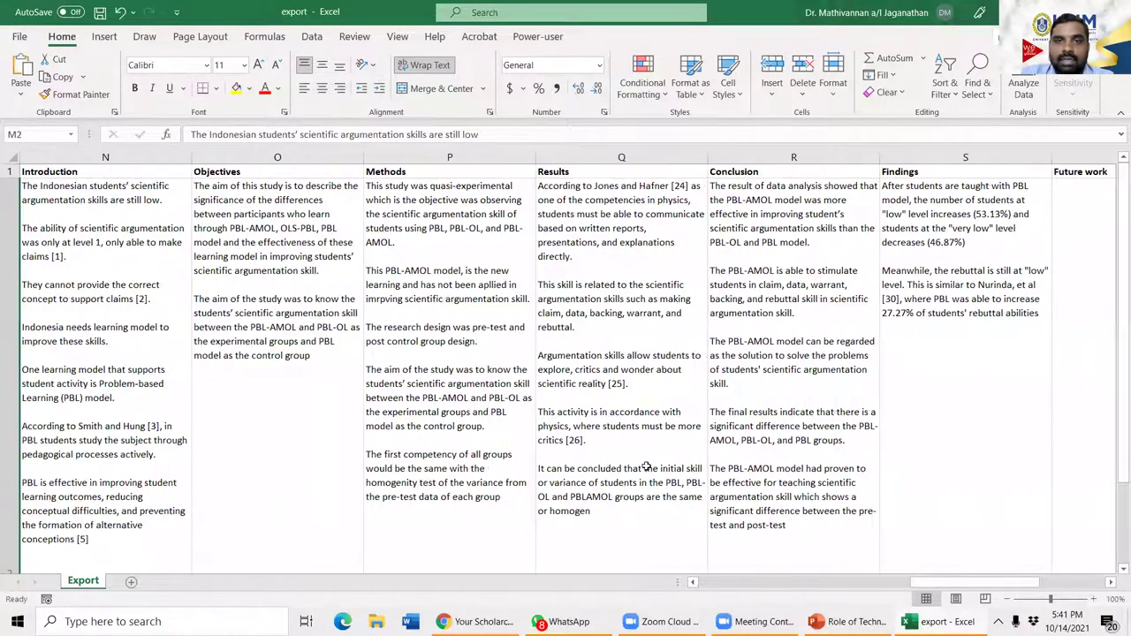
pyautogui.click(665, 456)
pyautogui.press('Down')
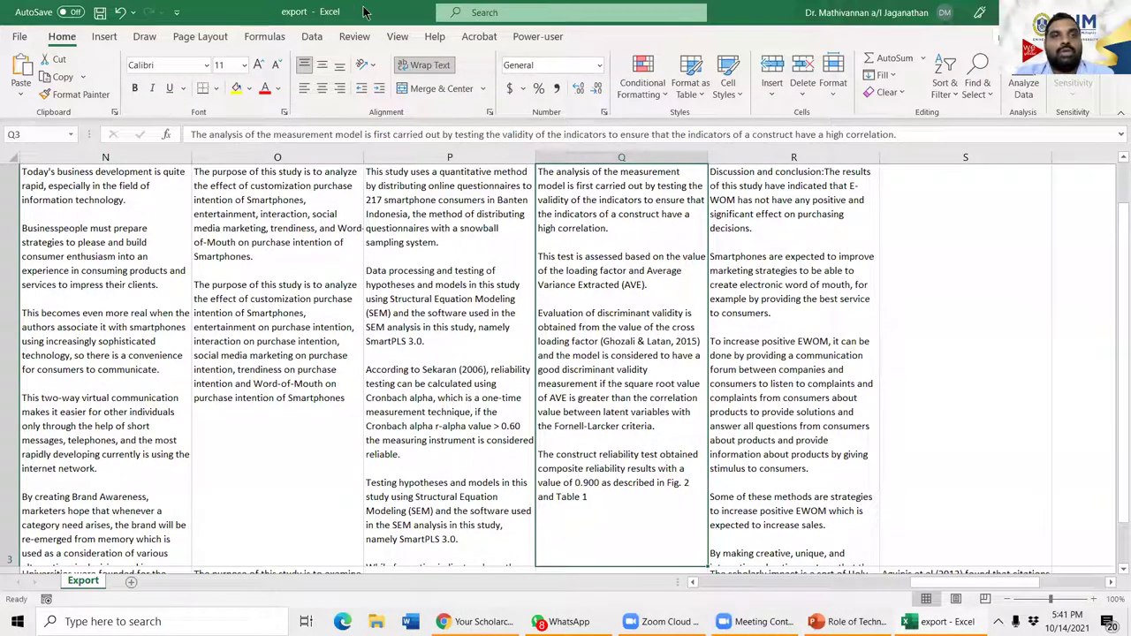
# Step: Close the export workbook without saving the changes
pyautogui.moveTo(393, 12); pyautogui.dragTo(638, 118)
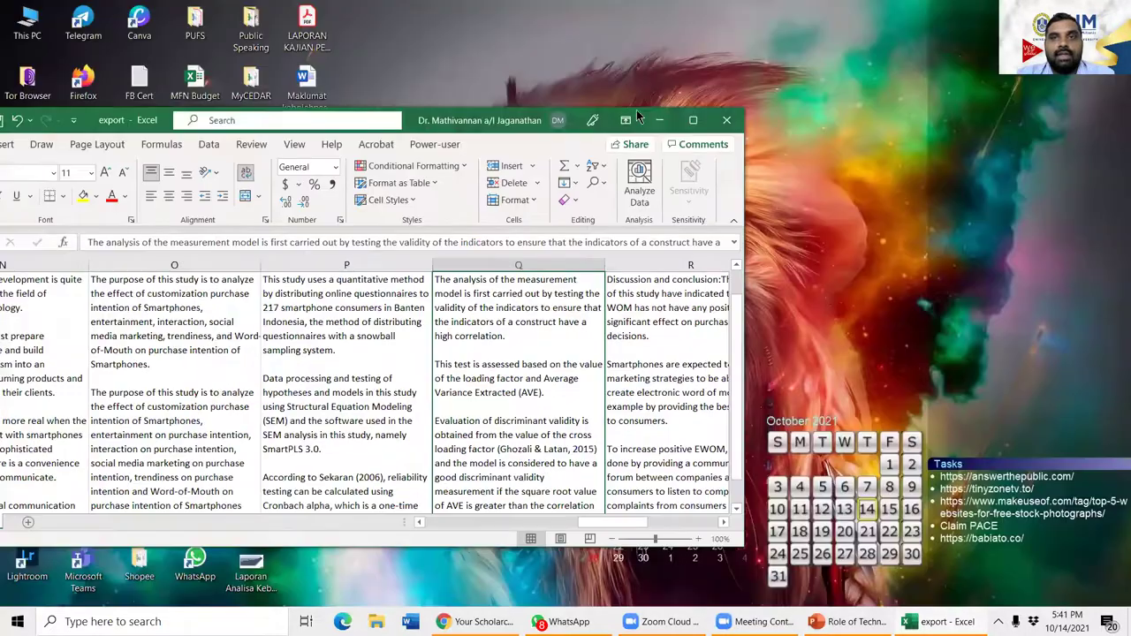
pyautogui.click(726, 119)
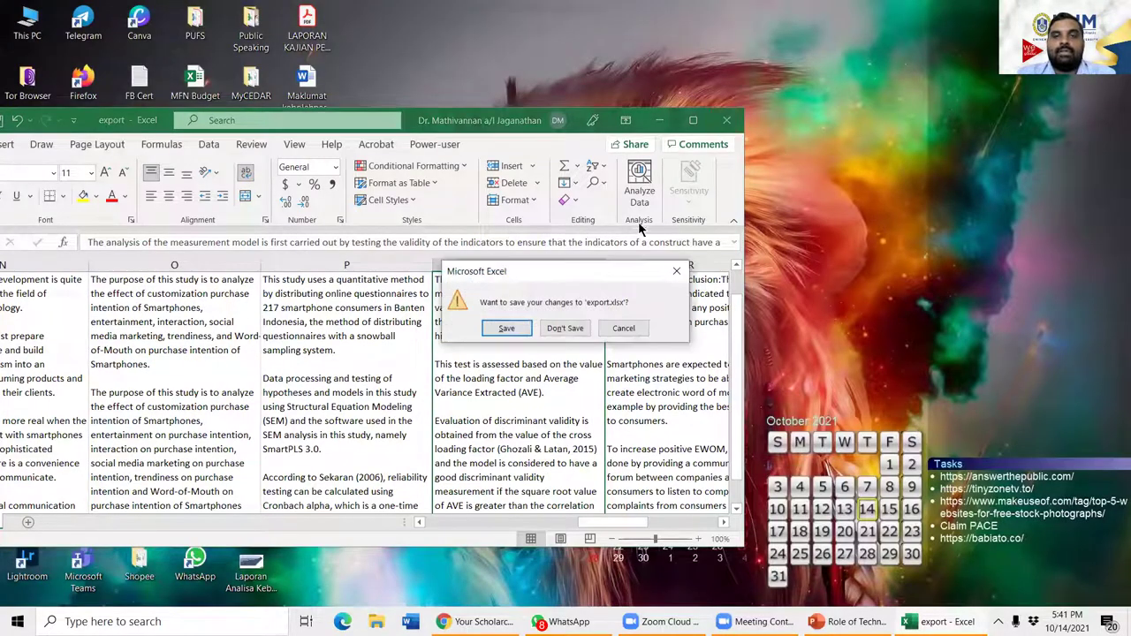
pyautogui.click(567, 329)
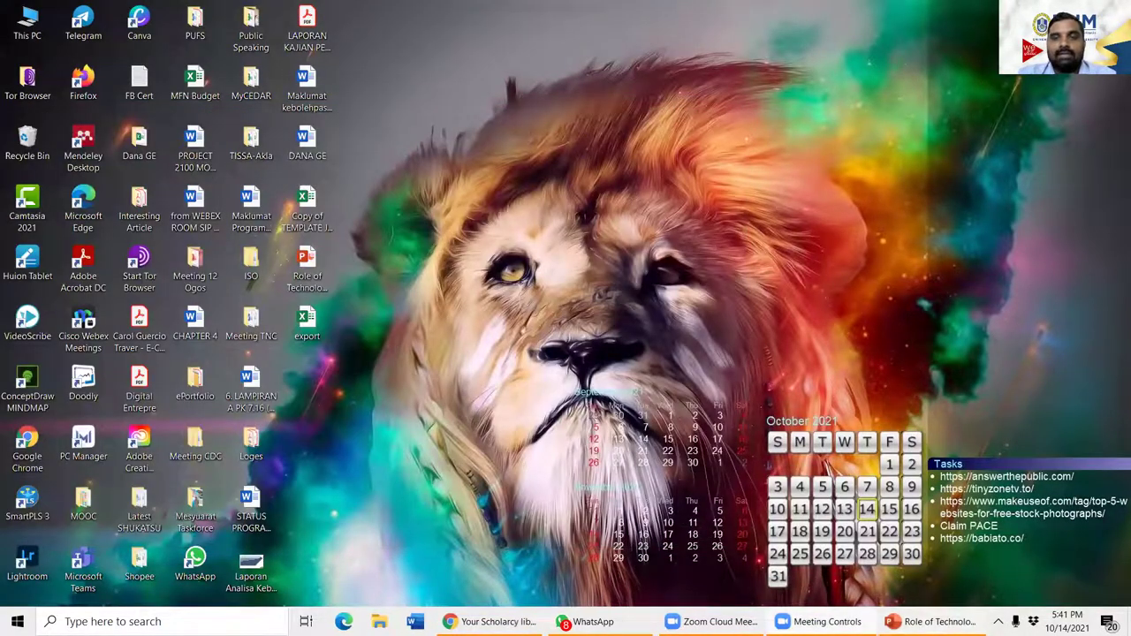
# Step: Switch to the PowerPoint presentation and show the Reference Management Softwares, Article Summarizer Tool and Academic Database slides in turn
pyautogui.click(972, 621)
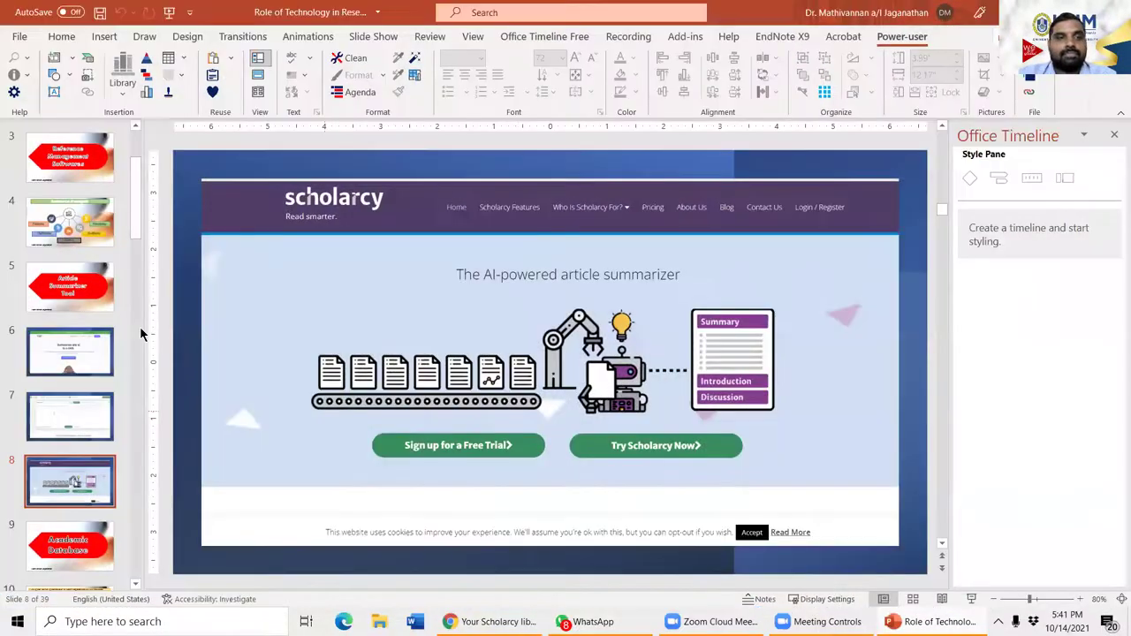
pyautogui.click(66, 157)
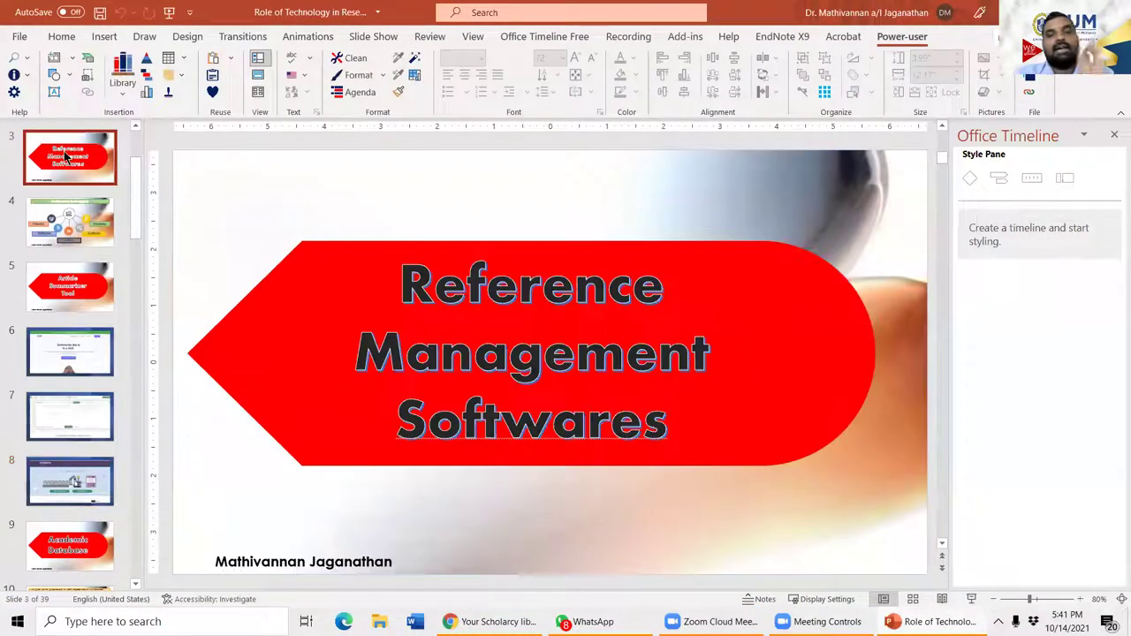
pyautogui.click(67, 295)
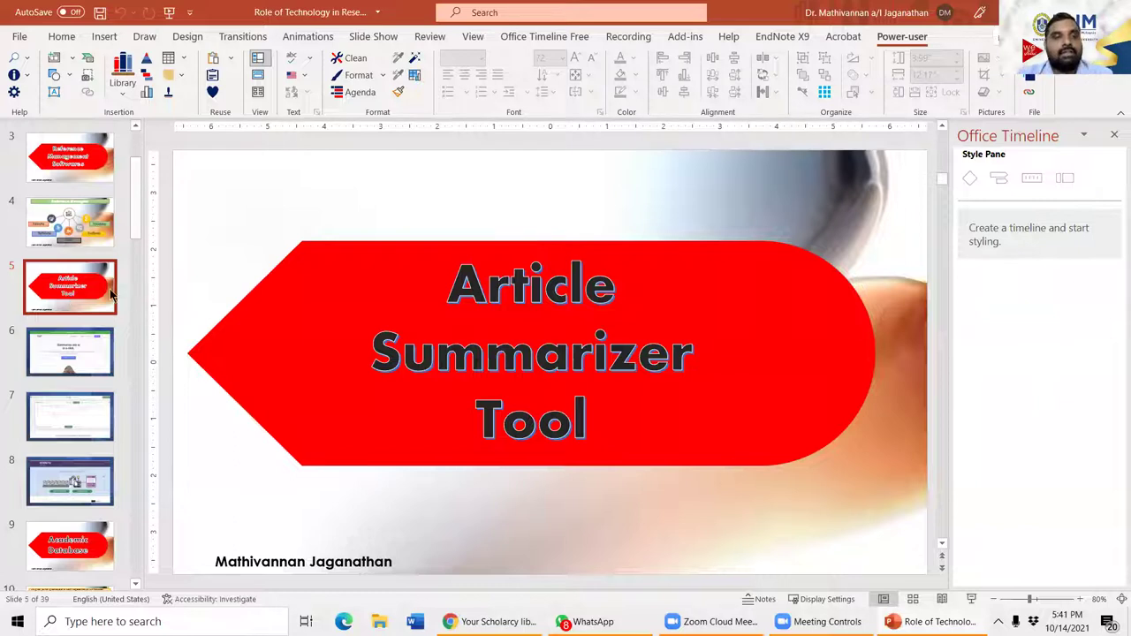
pyautogui.click(91, 546)
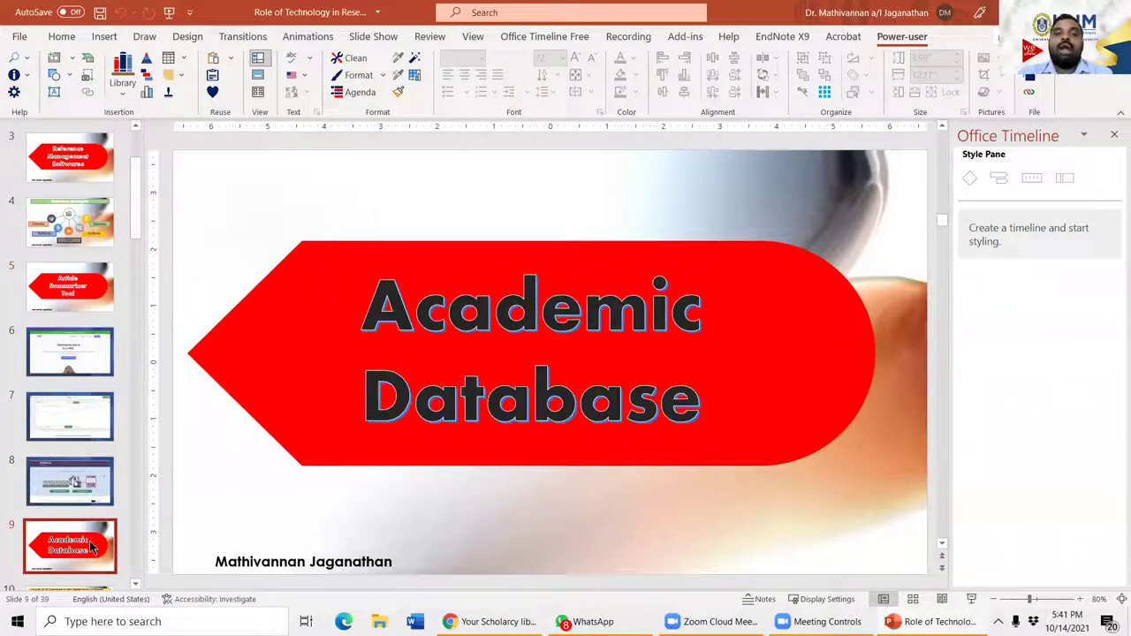
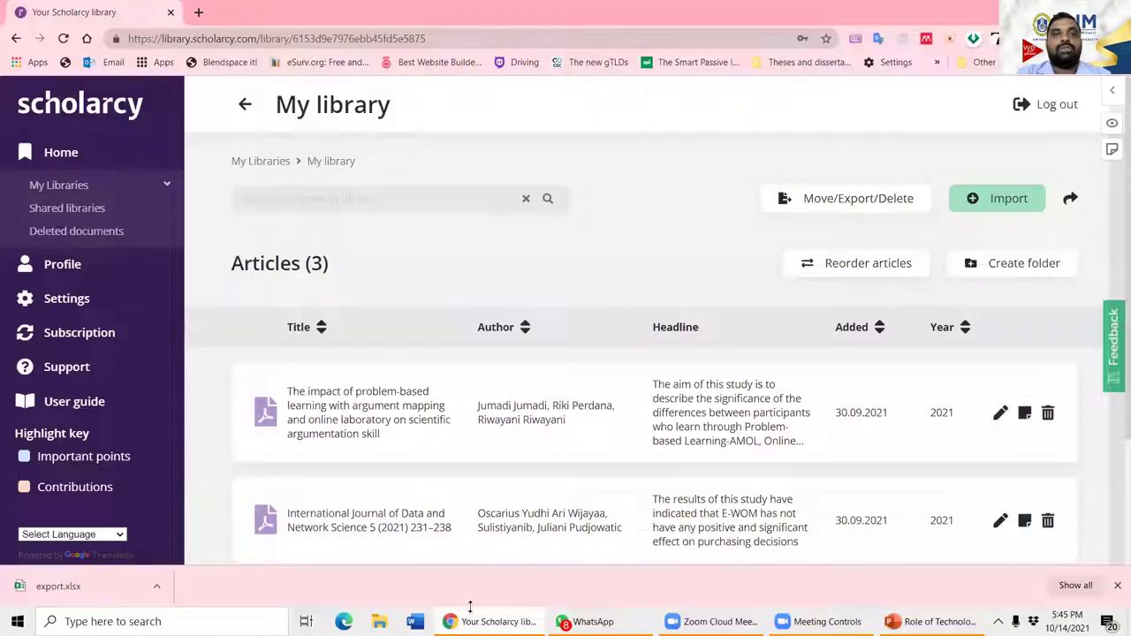
# Step: Open portal.uum.edu.my in Chrome and log in to the UUM Portal with the prefilled credentials
pyautogui.click(209, 36)
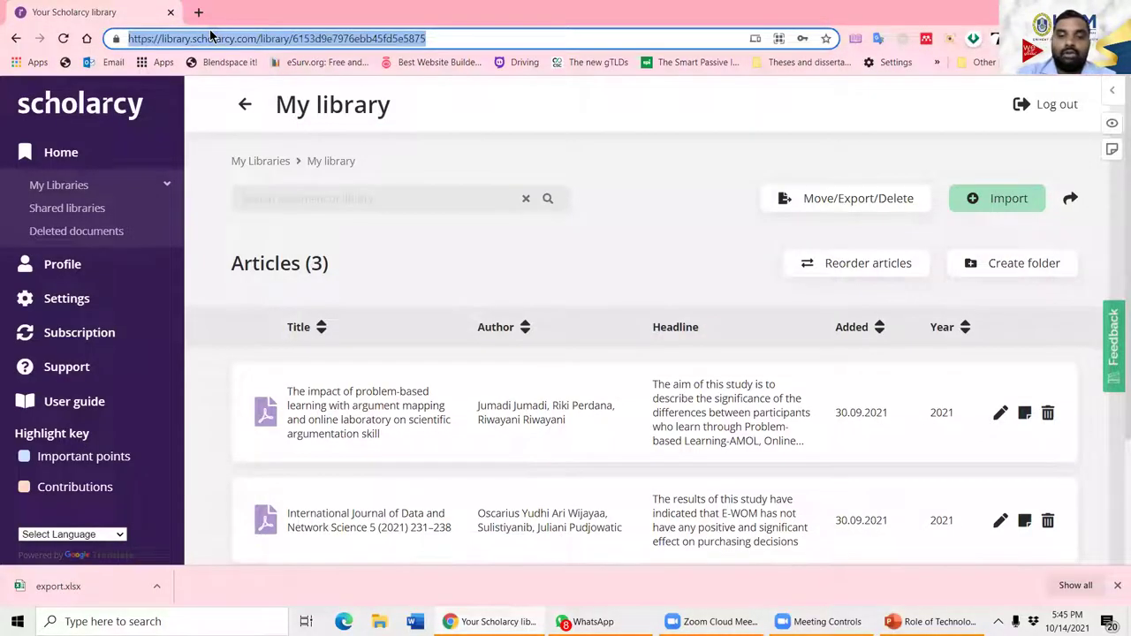
pyautogui.write('portal.uum.edu.my')
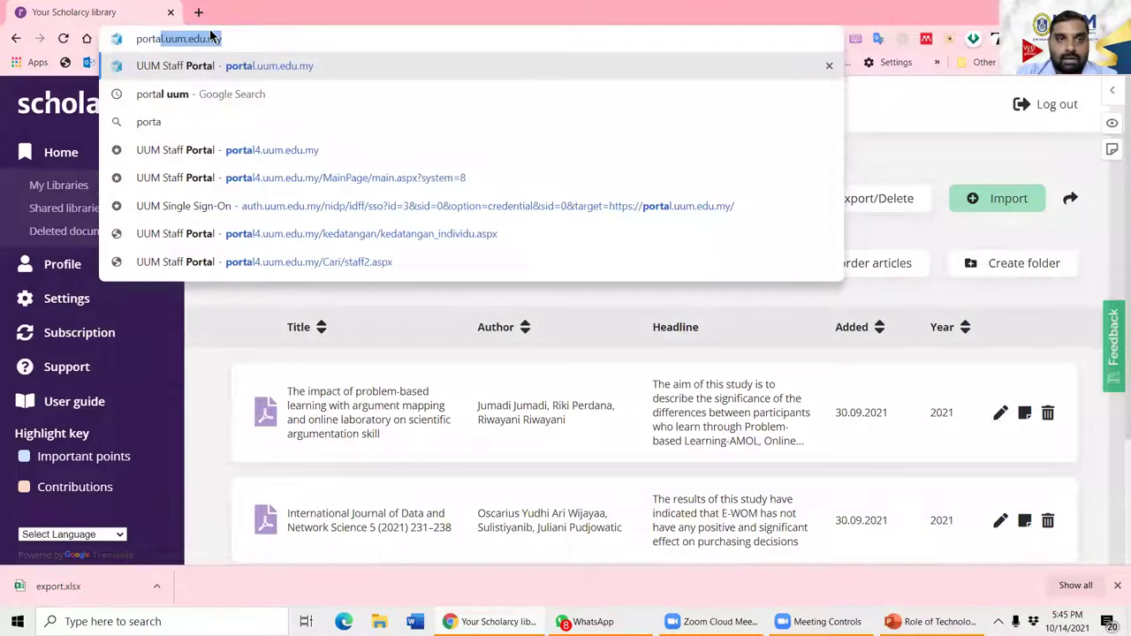
pyautogui.press('Return')
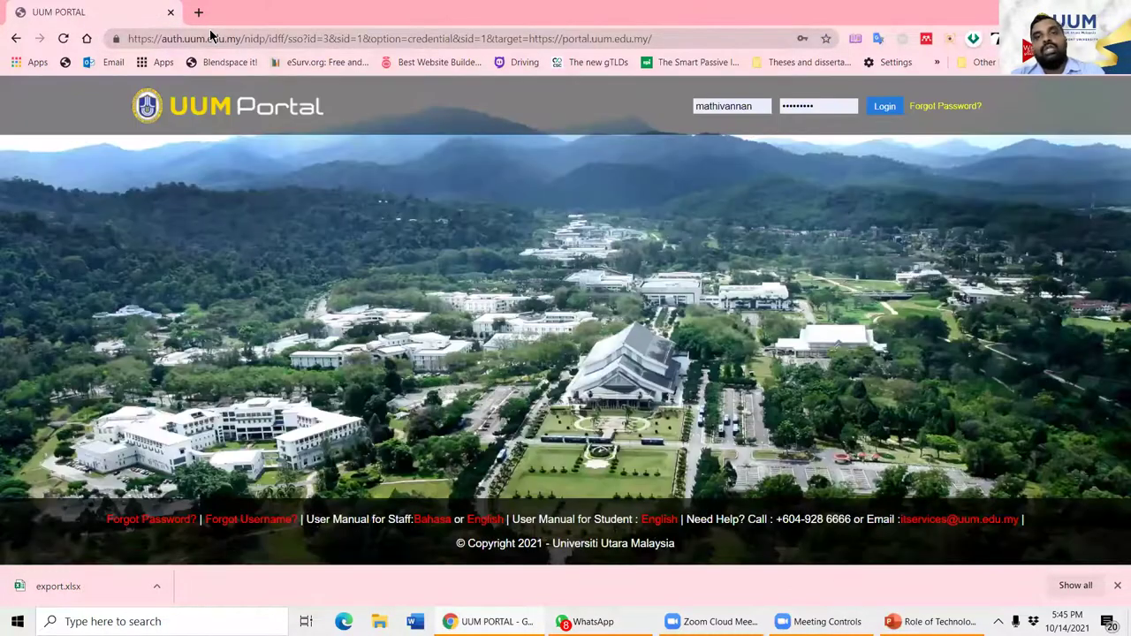
pyautogui.click(887, 110)
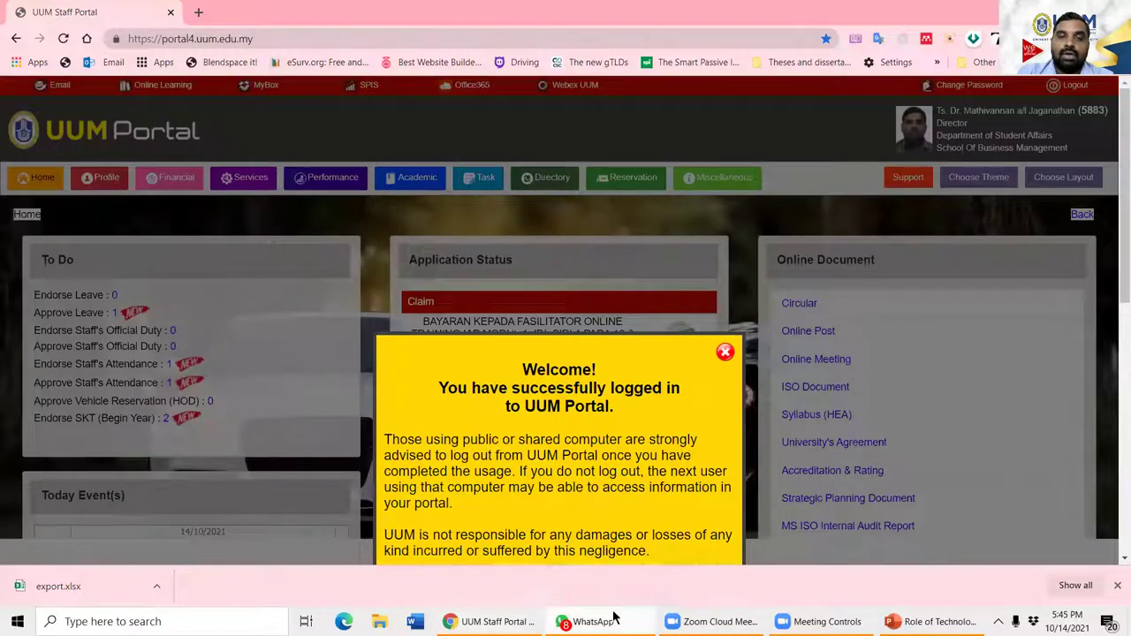
# Step: Close the WhatsApp window and return to the PowerPoint presentation
pyautogui.rightClick(614, 618)
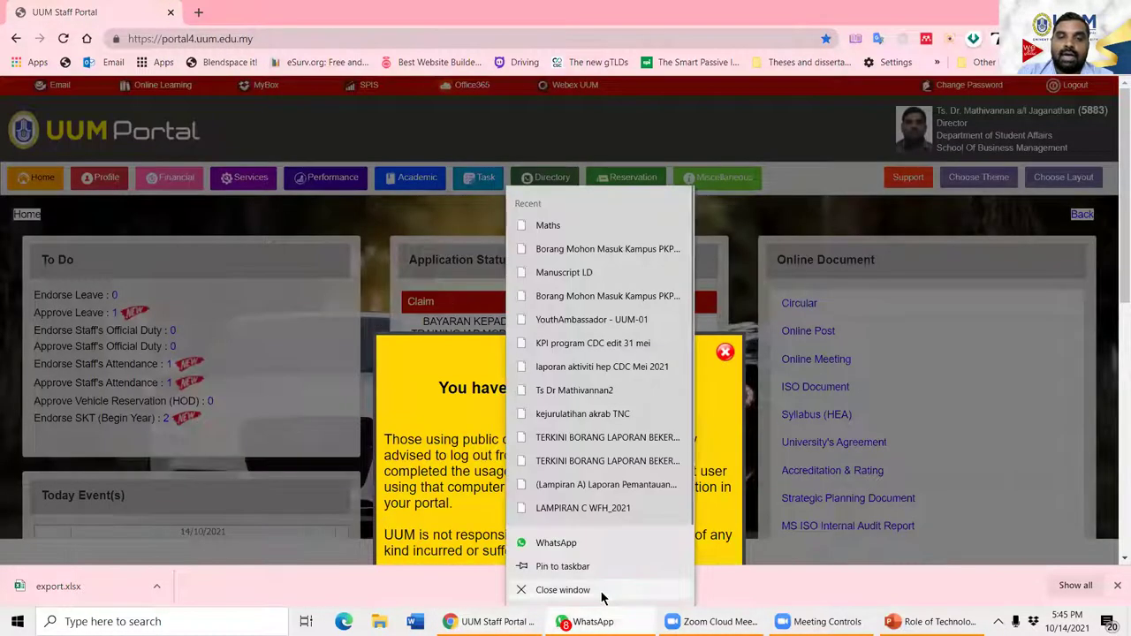
pyautogui.click(606, 594)
pyautogui.click(848, 621)
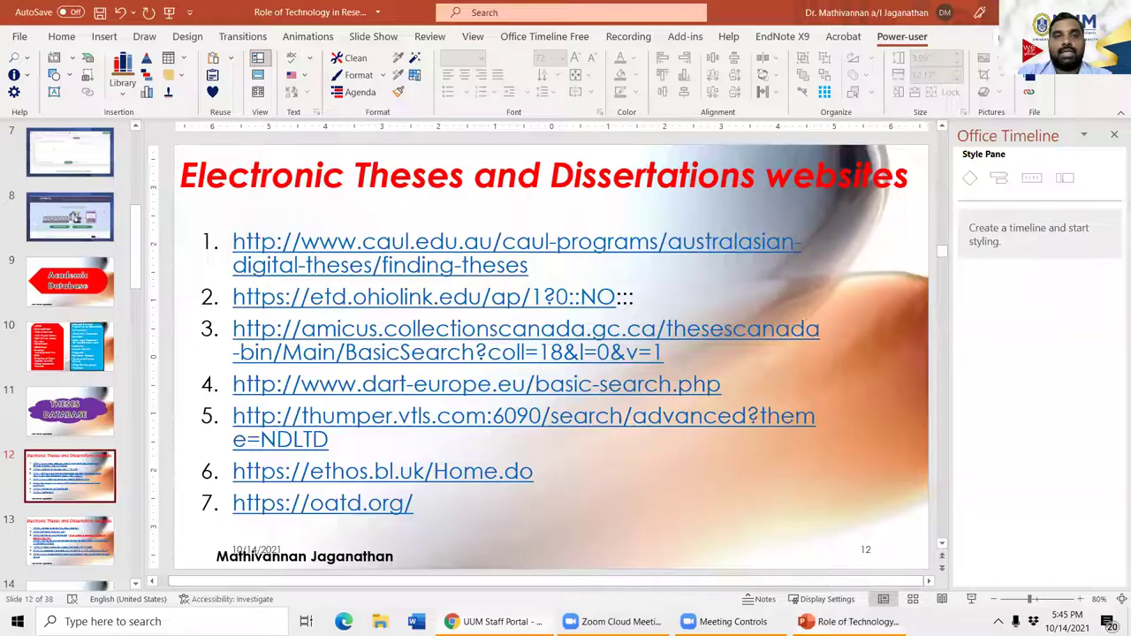
# Step: Show the Book Search slide and the B-OK, BookSC and Library Genesis slides that follow it
pyautogui.scroll(-2, 75, 485)
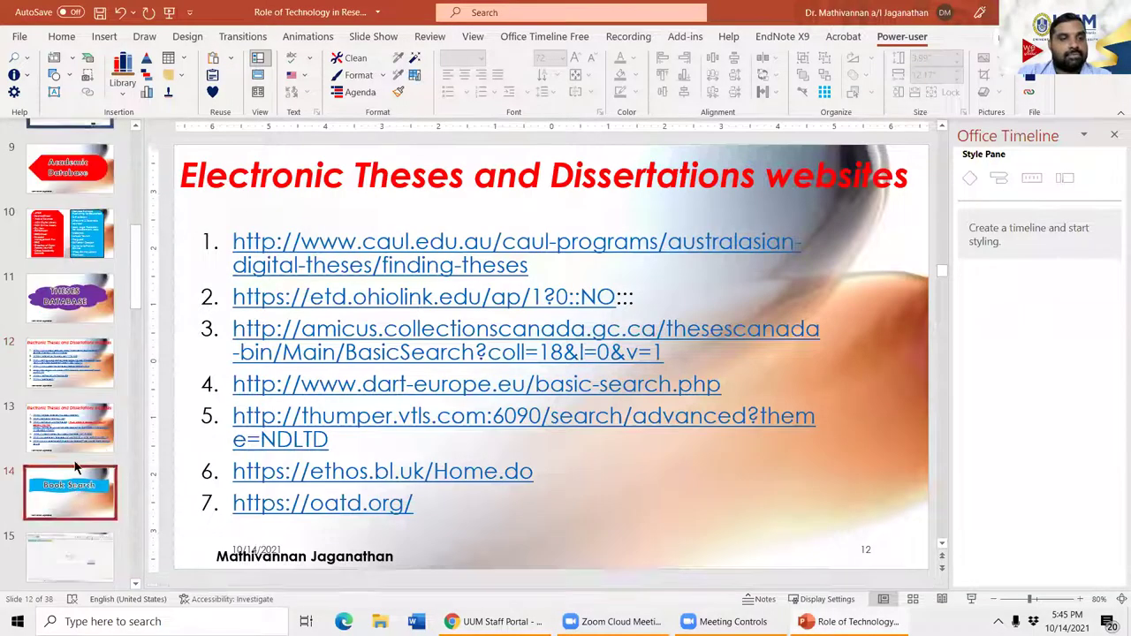
pyautogui.press('Down')
pyautogui.press('Up')
pyautogui.click(80, 493)
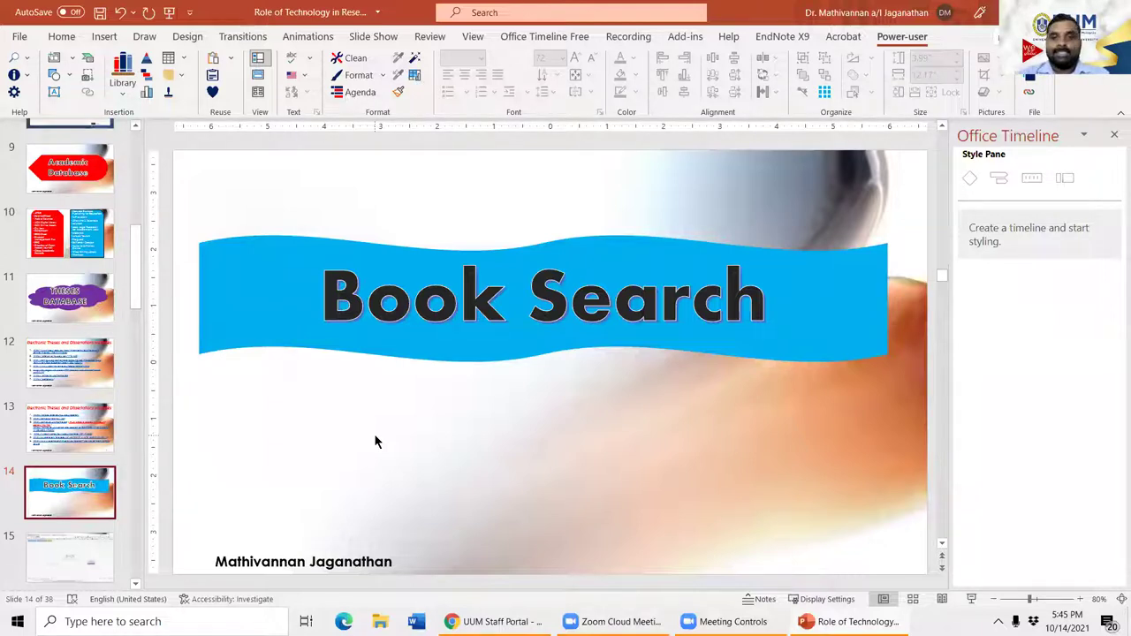
pyautogui.press('pagedown')
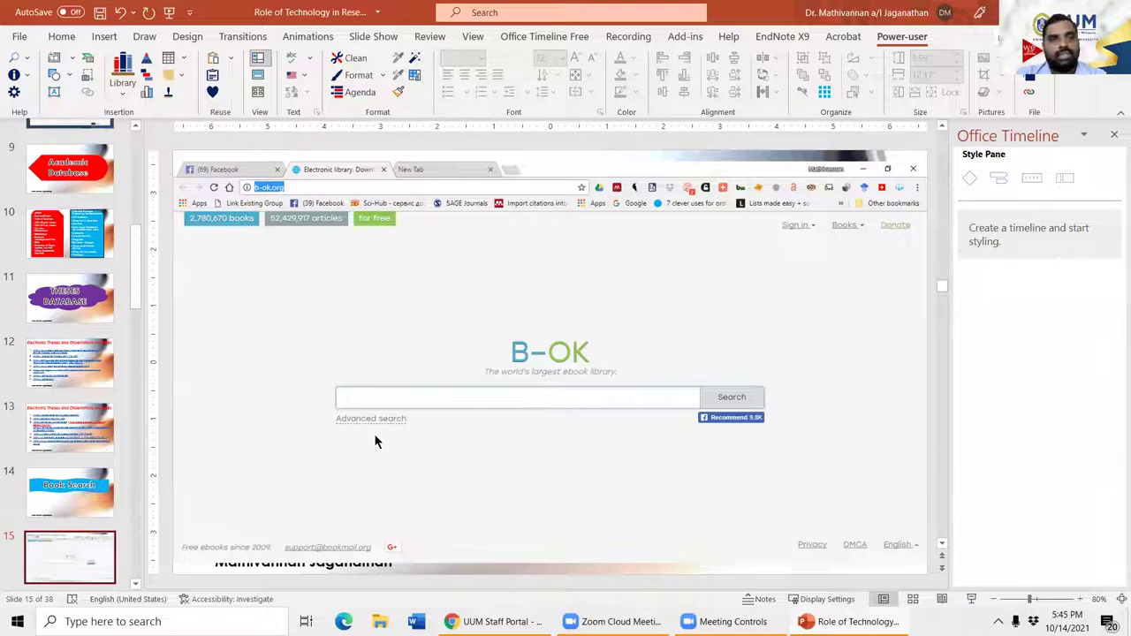
pyautogui.press('Down')
pyautogui.press('Down')
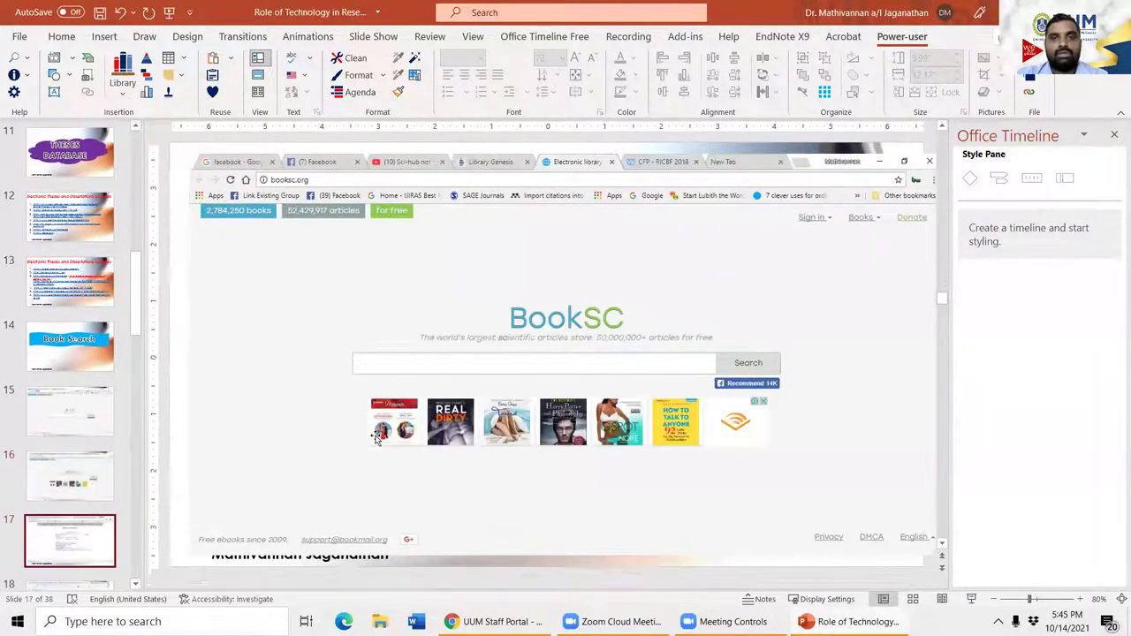
pyautogui.press('Down')
pyautogui.press('Up')
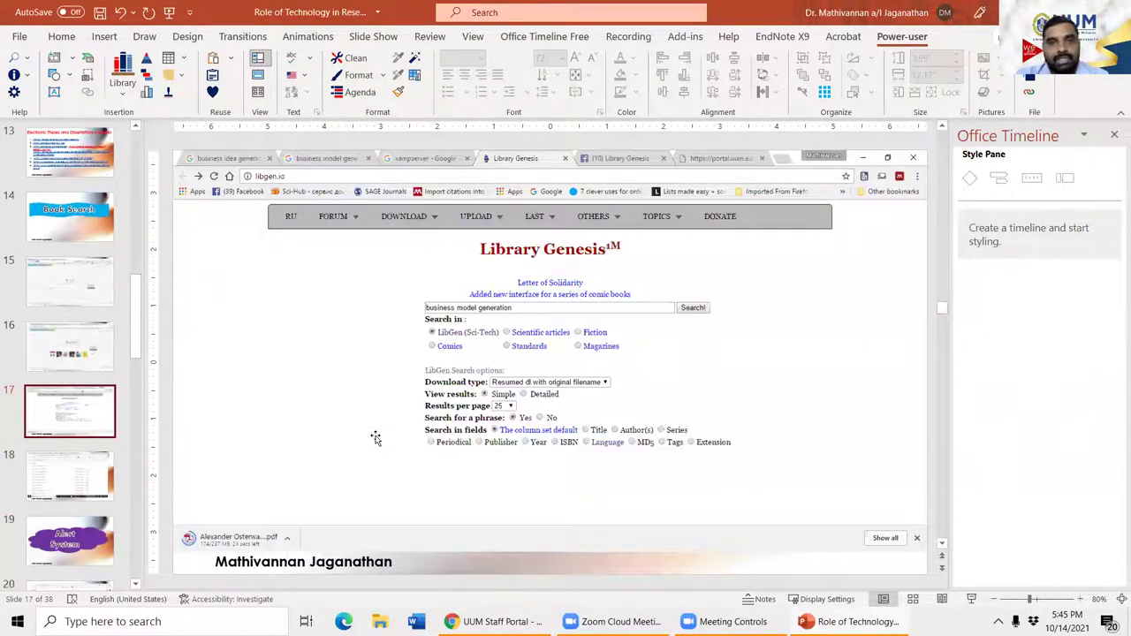
# Step: Go back to the second Electronic Theses and Dissertations websites slide, slide 13
pyautogui.press('Up')
pyautogui.press('Up')
pyautogui.press('Up')
pyautogui.press('Up')
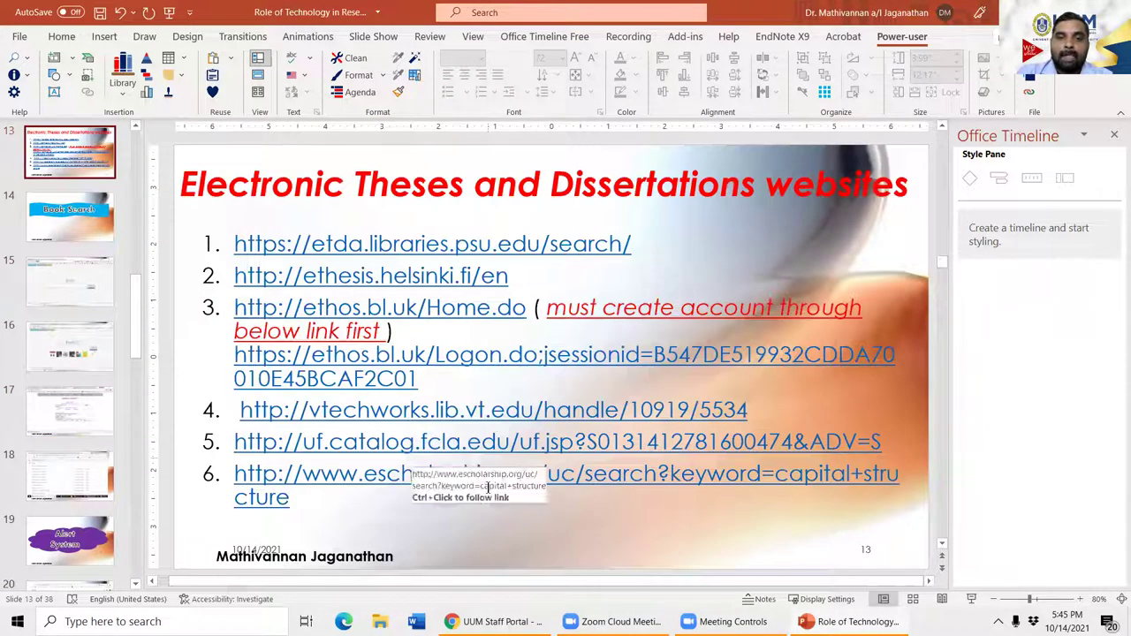
# Step: Switch to the UUM Portal in Chrome, dismiss the welcome notice and open eResouces (Library) from the Academic section
pyautogui.hotkey('alt', 'Tab')
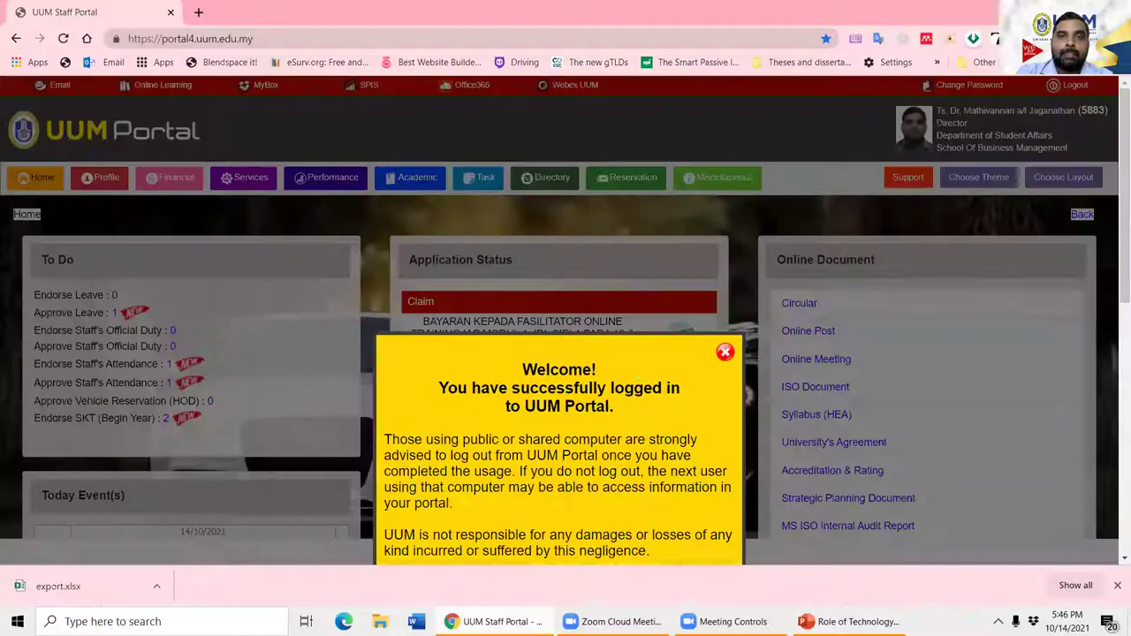
pyautogui.click(724, 354)
pyautogui.click(412, 177)
pyautogui.scroll(-5, 768, 415)
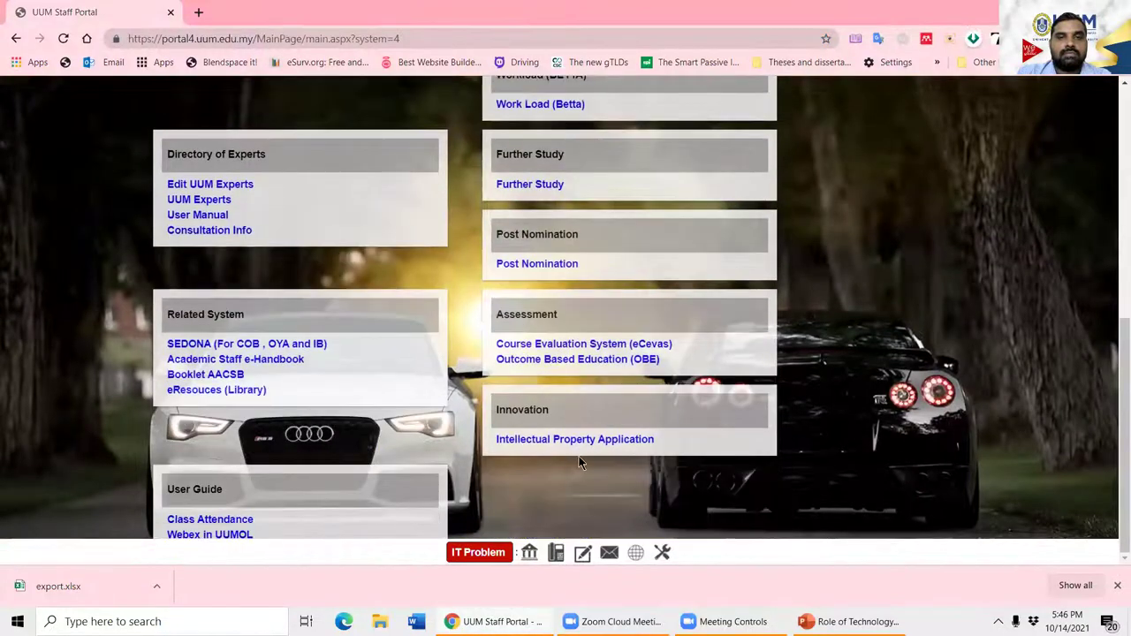
pyautogui.scroll(3, 539, 212)
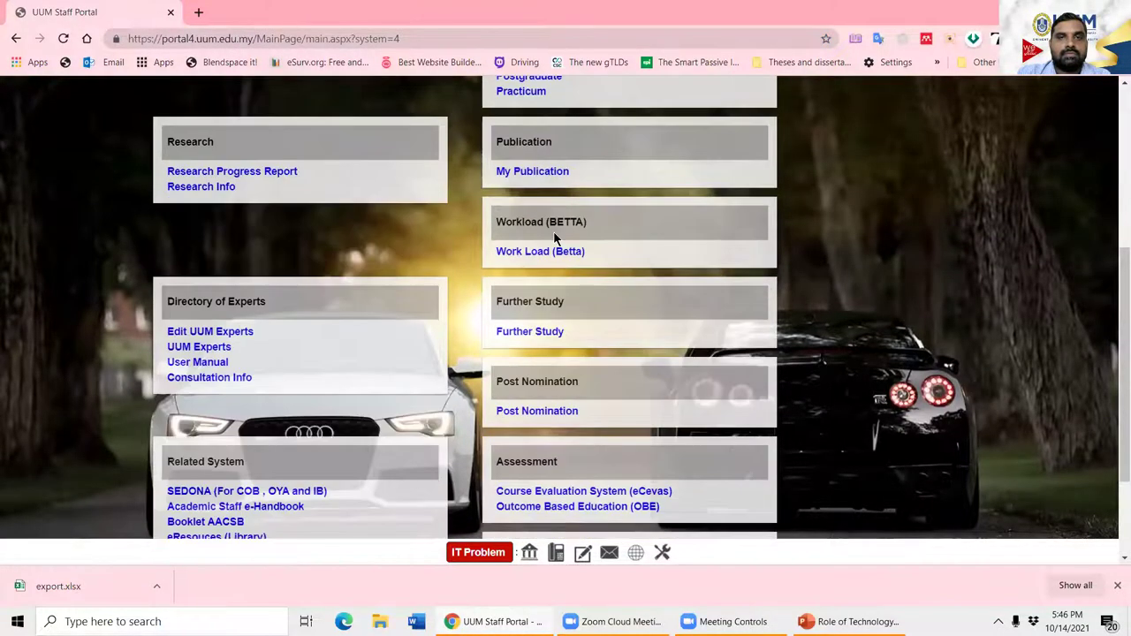
pyautogui.scroll(-3, 593, 431)
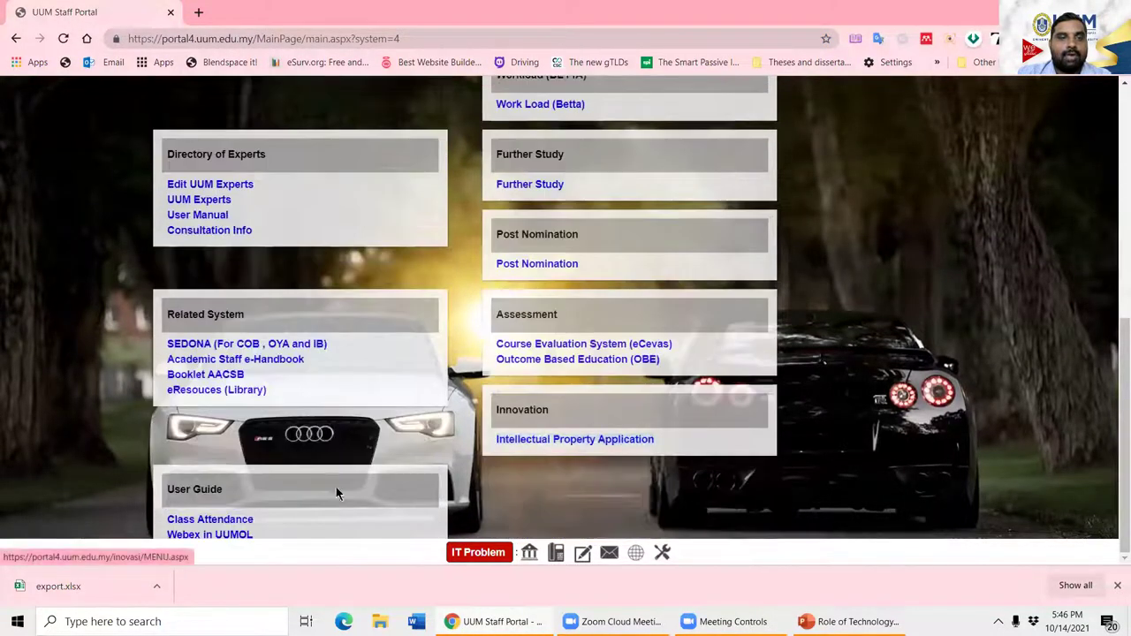
pyautogui.click(219, 390)
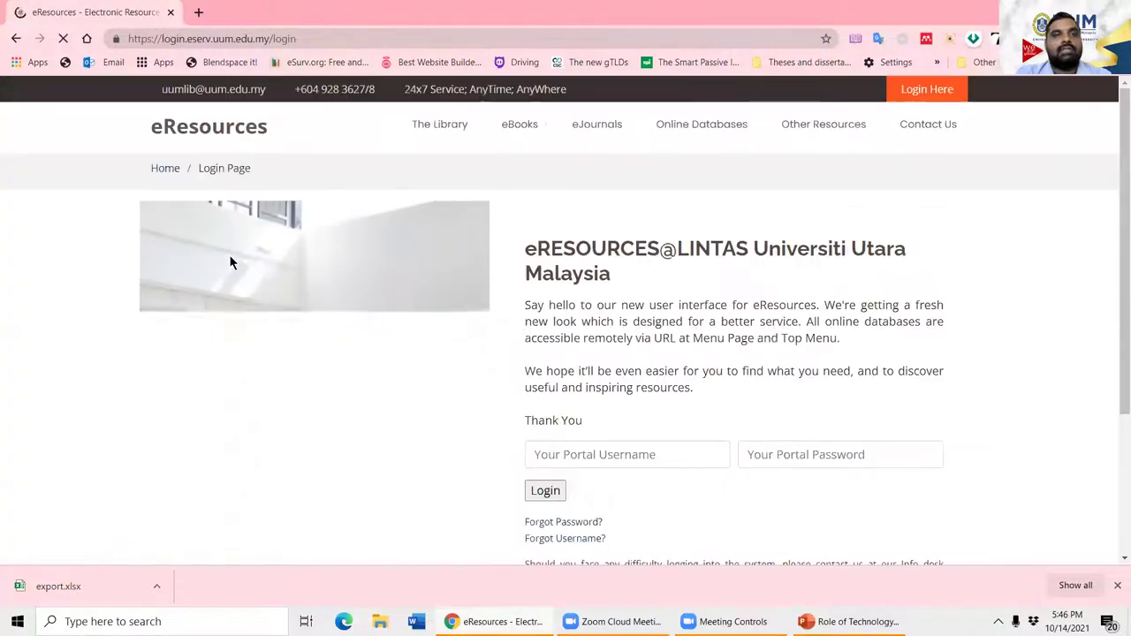
# Step: Log in to eResources with the portal account and look through the new databases on the menu page
pyautogui.click(545, 493)
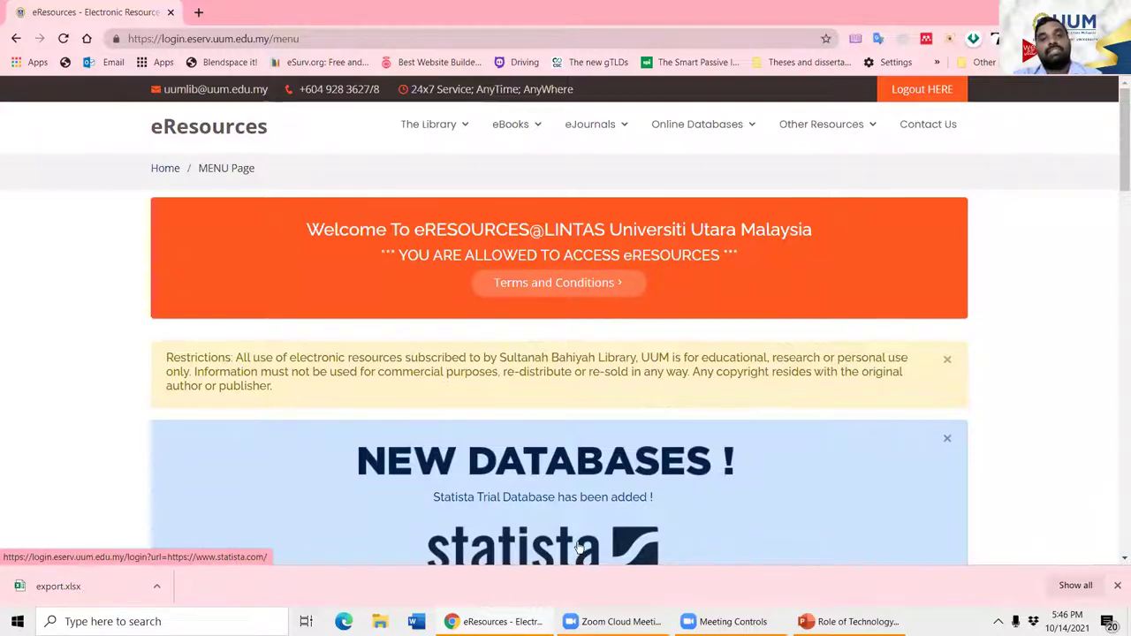
pyautogui.scroll(-6, 672, 508)
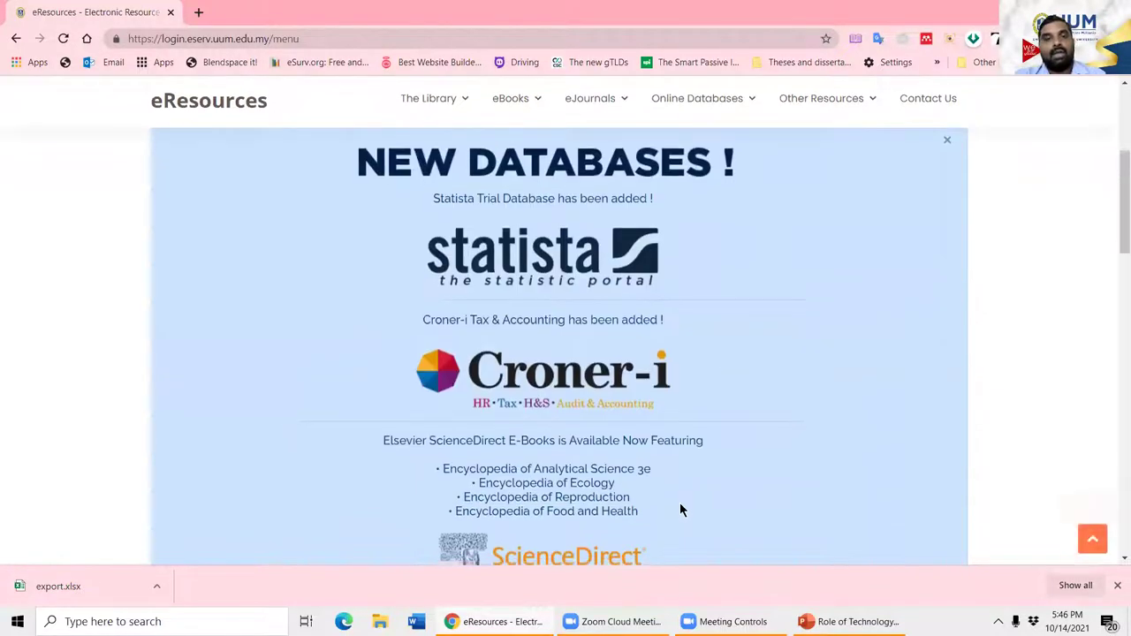
# Step: Open Elsevier - Scopus, Elsevier: ScienceDirect and Proquest Dissertation & Theses Online from the online databases list, each in a new tab
pyautogui.scroll(-3, 679, 511)
pyautogui.scroll(2, 571, 255)
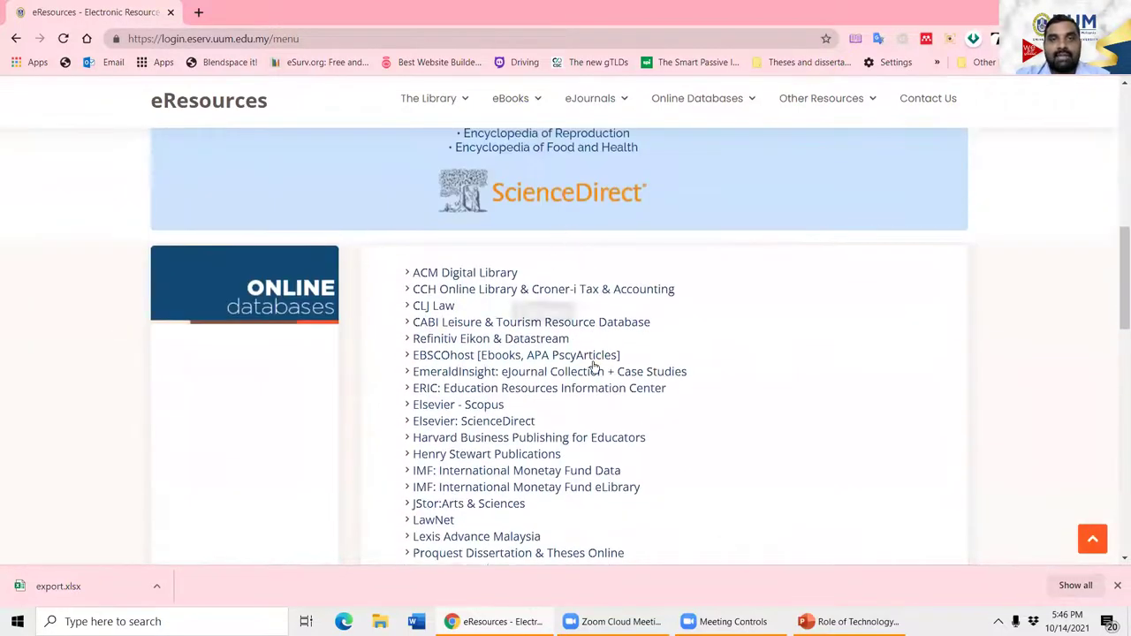
pyautogui.scroll(1, 584, 318)
pyautogui.scroll(-2, 651, 442)
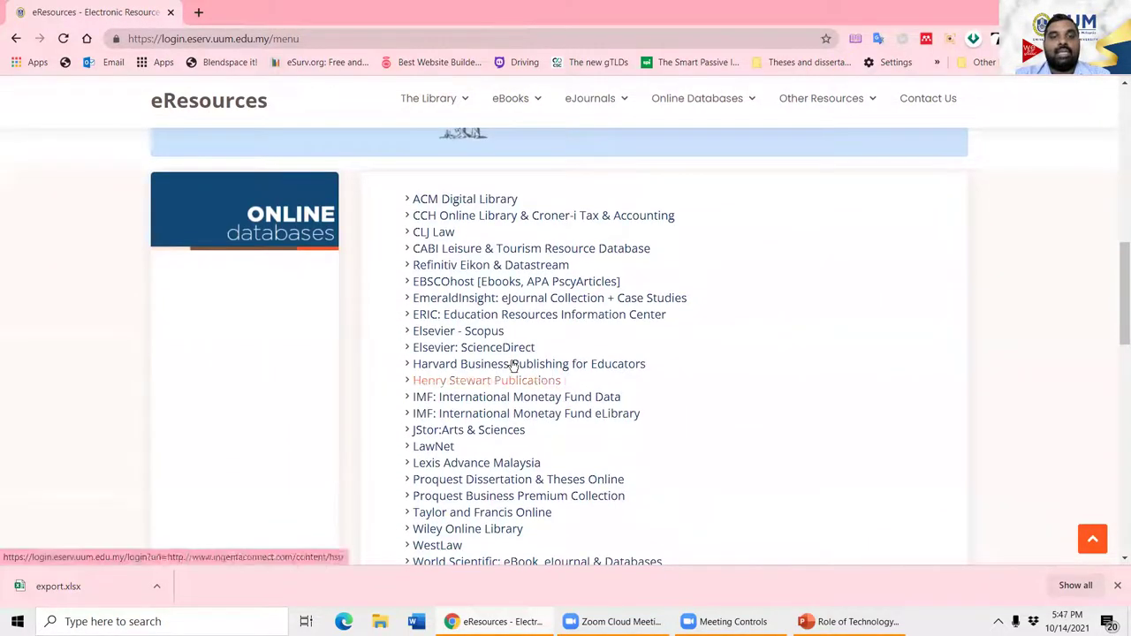
pyautogui.rightClick(490, 342)
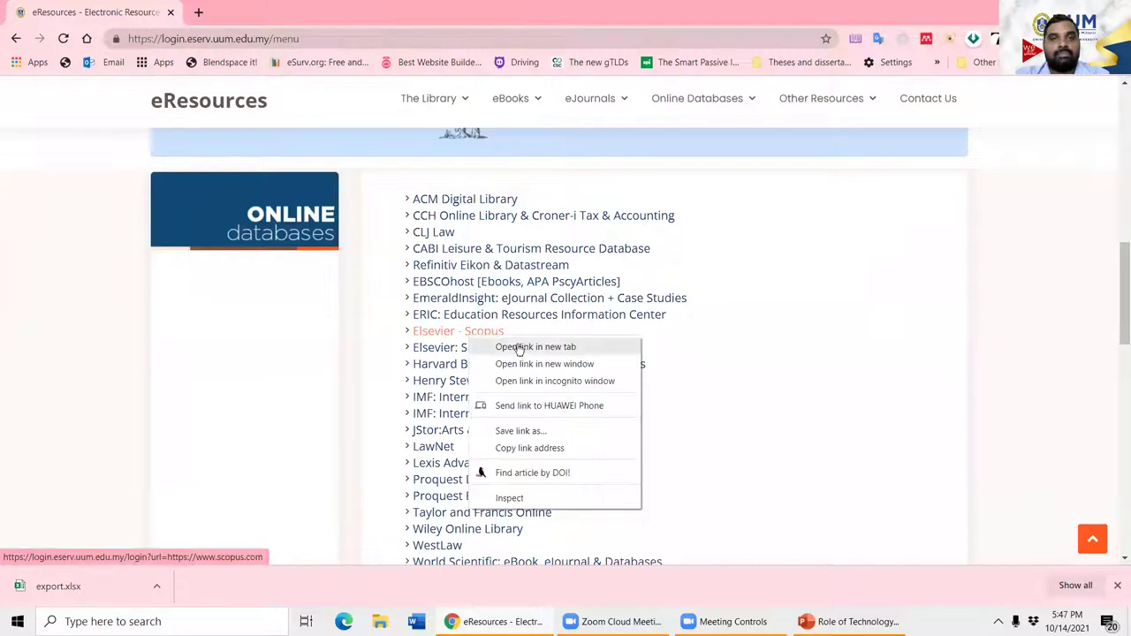
pyautogui.click(511, 346)
pyautogui.rightClick(502, 350)
pyautogui.click(560, 362)
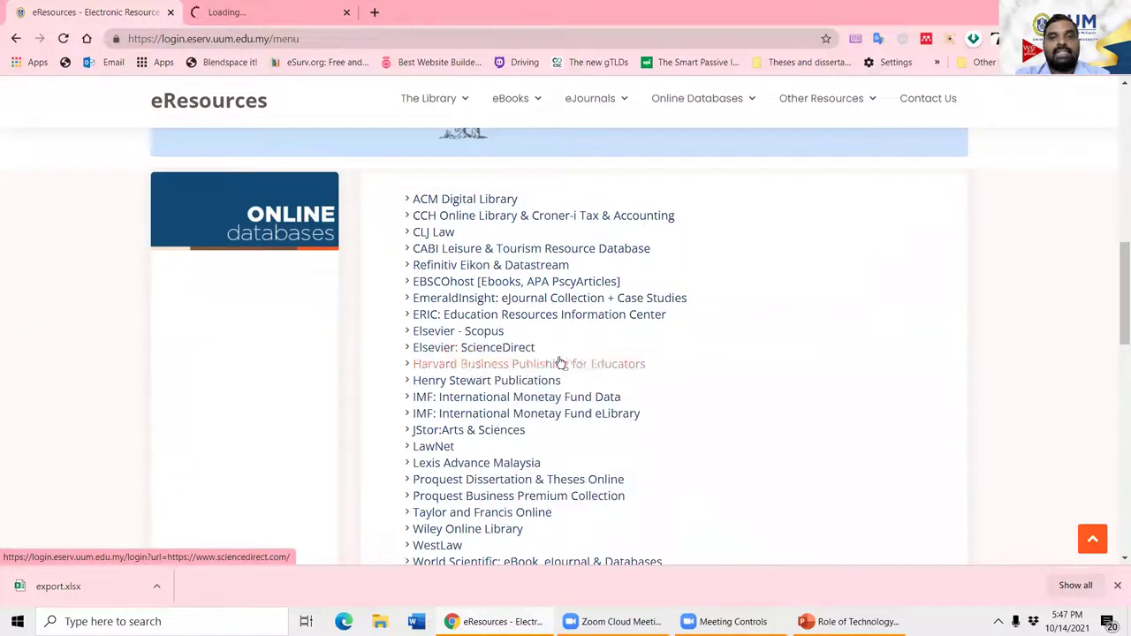
pyautogui.scroll(-2, 698, 458)
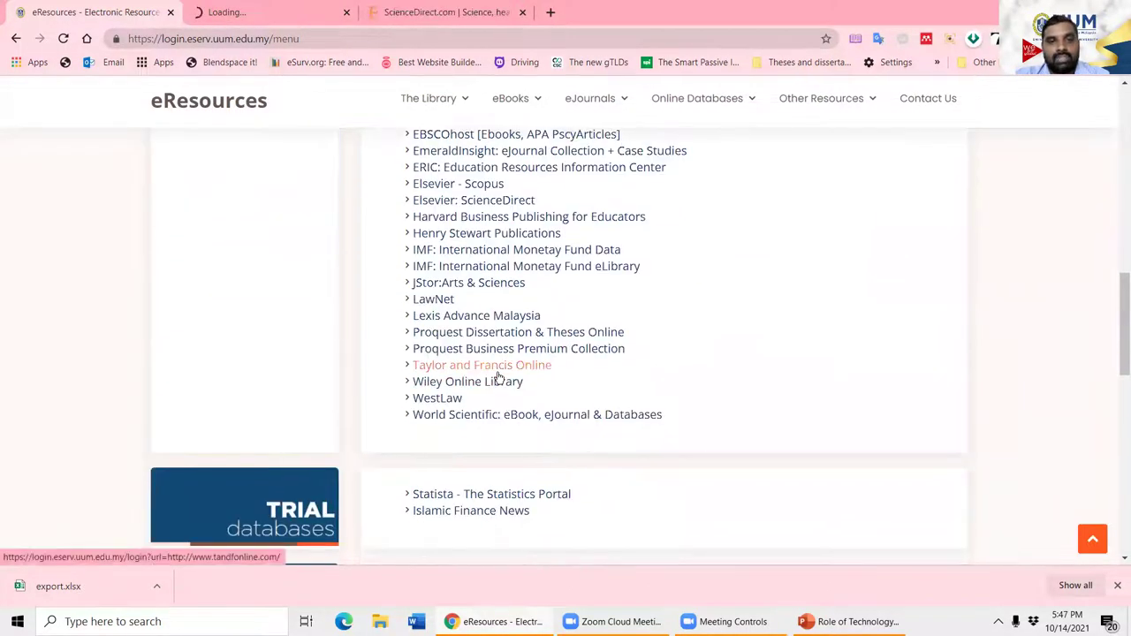
pyautogui.rightClick(503, 333)
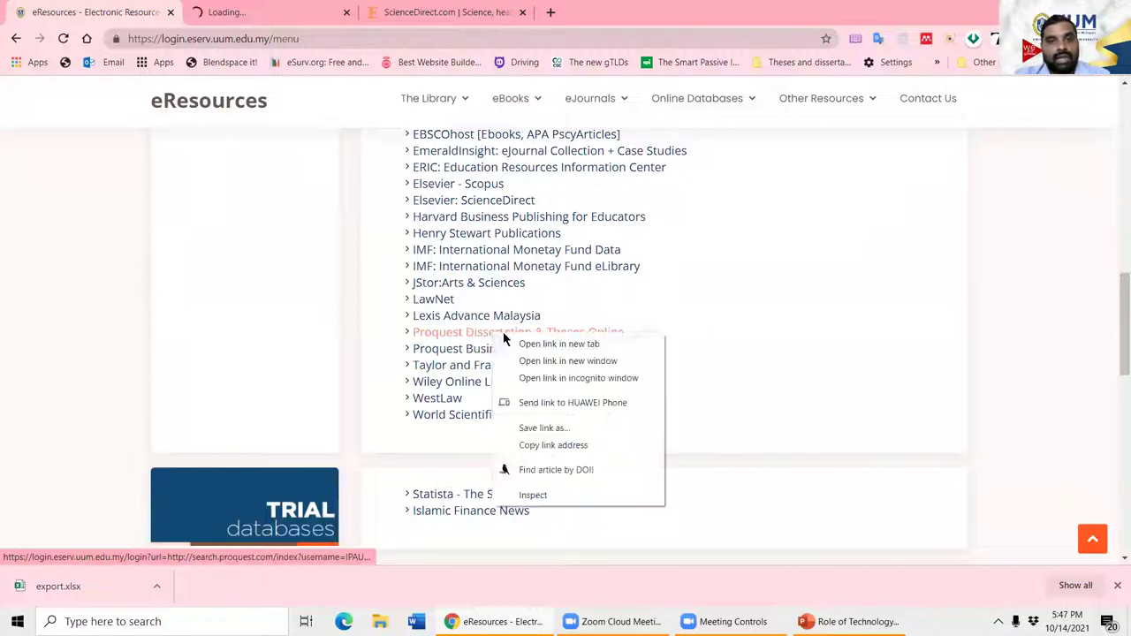
pyautogui.click(562, 346)
# Step: View the Scopus and ScienceDirect pages, and move the ProQuest tab directly after the eResources tab
pyautogui.click(247, 13)
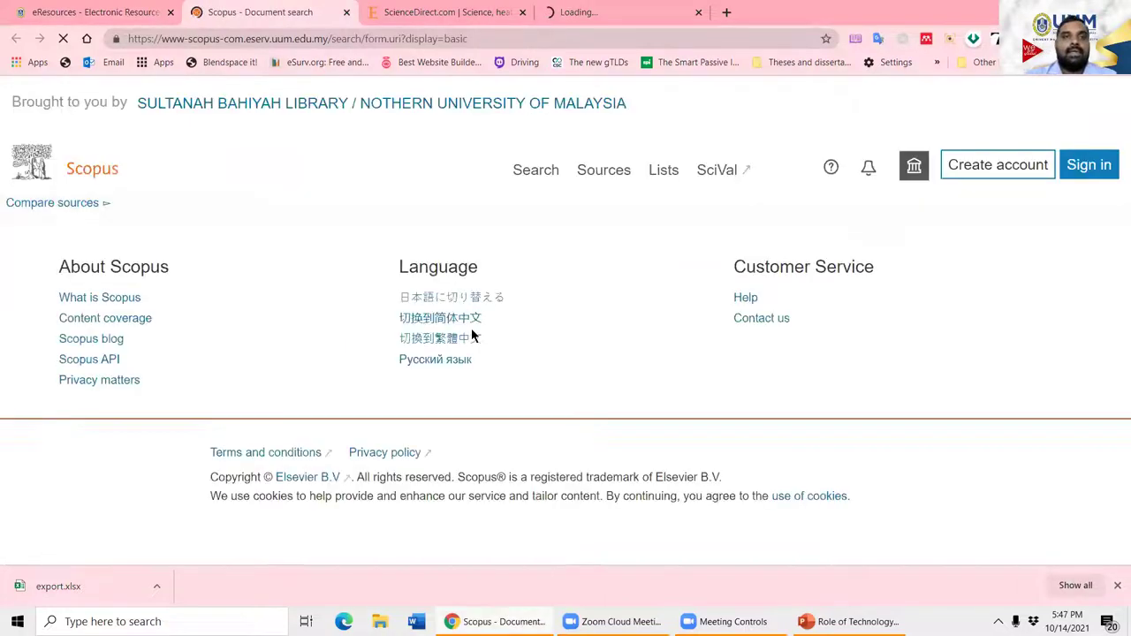
pyautogui.click(411, 11)
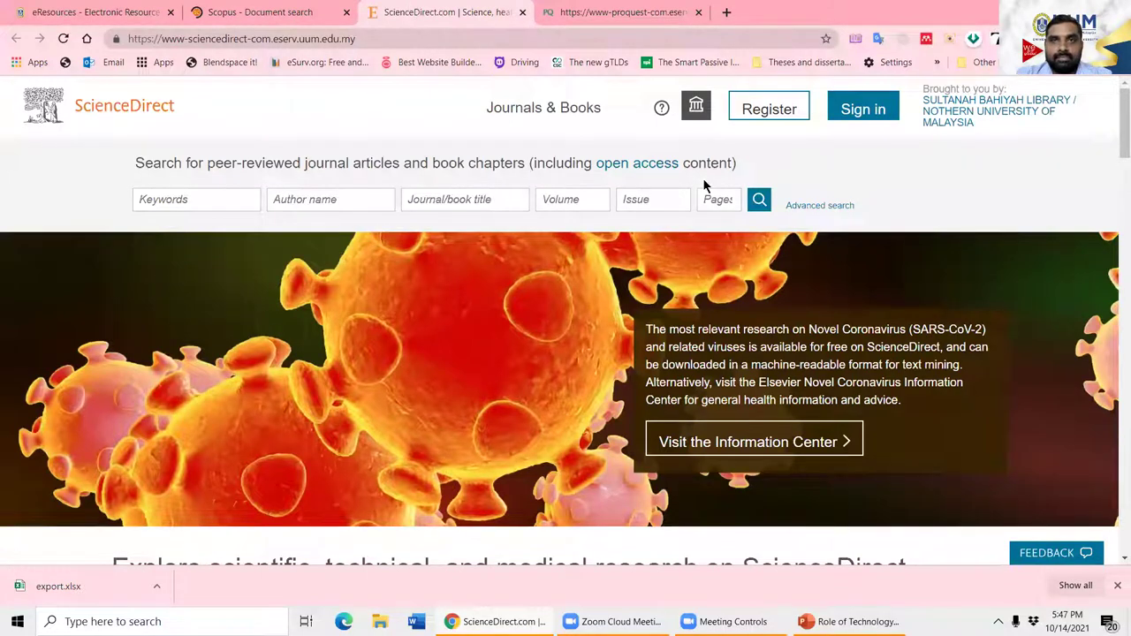
pyautogui.moveTo(619, 12); pyautogui.dragTo(253, 13)
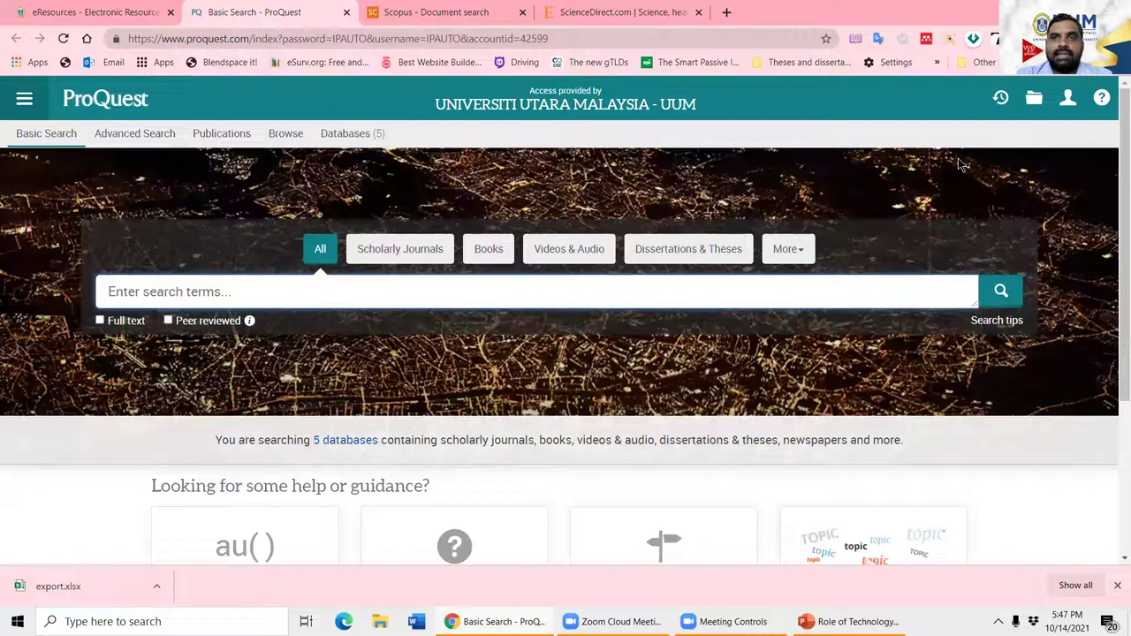
pyautogui.click(630, 421)
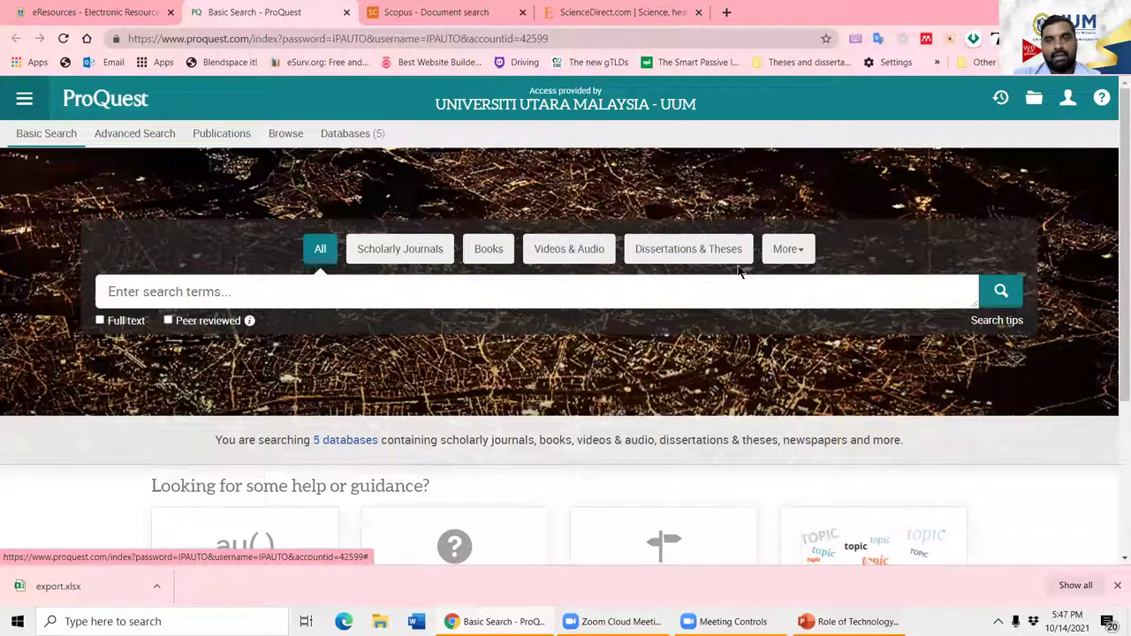
# Step: Restrict the ProQuest basic search to Dissertations & Theses with full text only
pyautogui.click(711, 255)
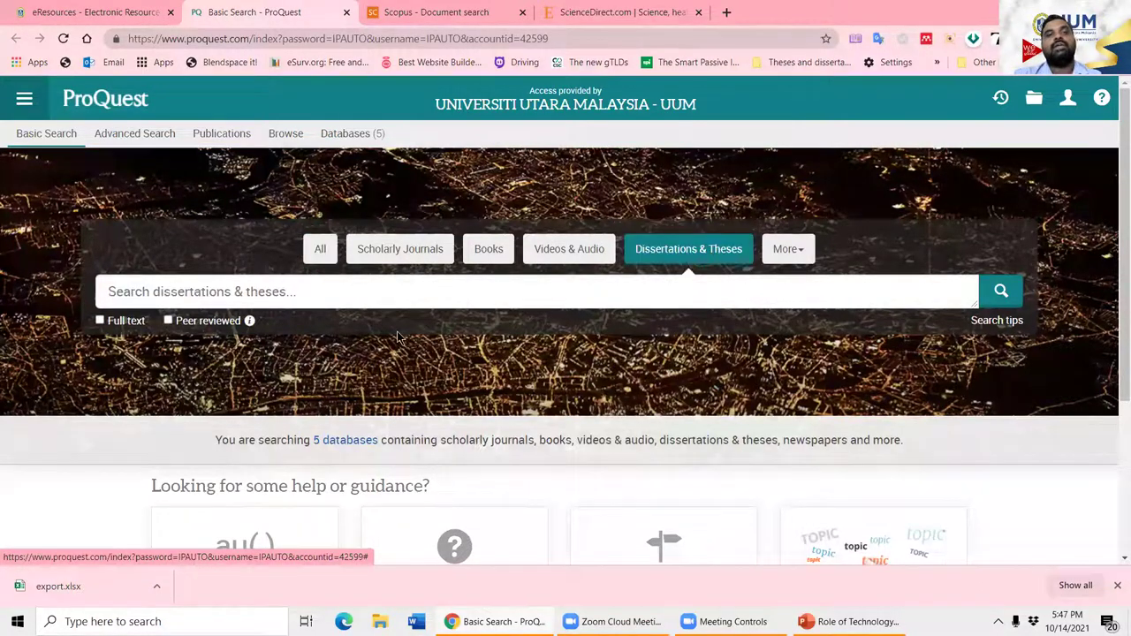
pyautogui.click(348, 296)
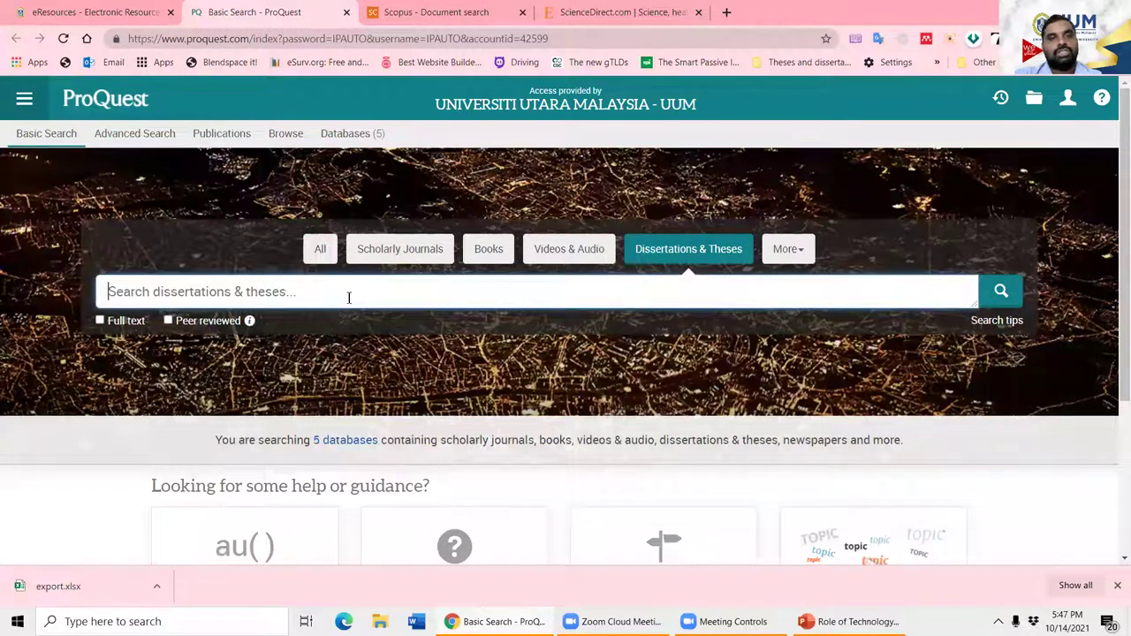
pyautogui.click(100, 321)
# Step: Search ProQuest for the exact phrase "technology adoption", enclosed in quotation marks
pyautogui.click(173, 292)
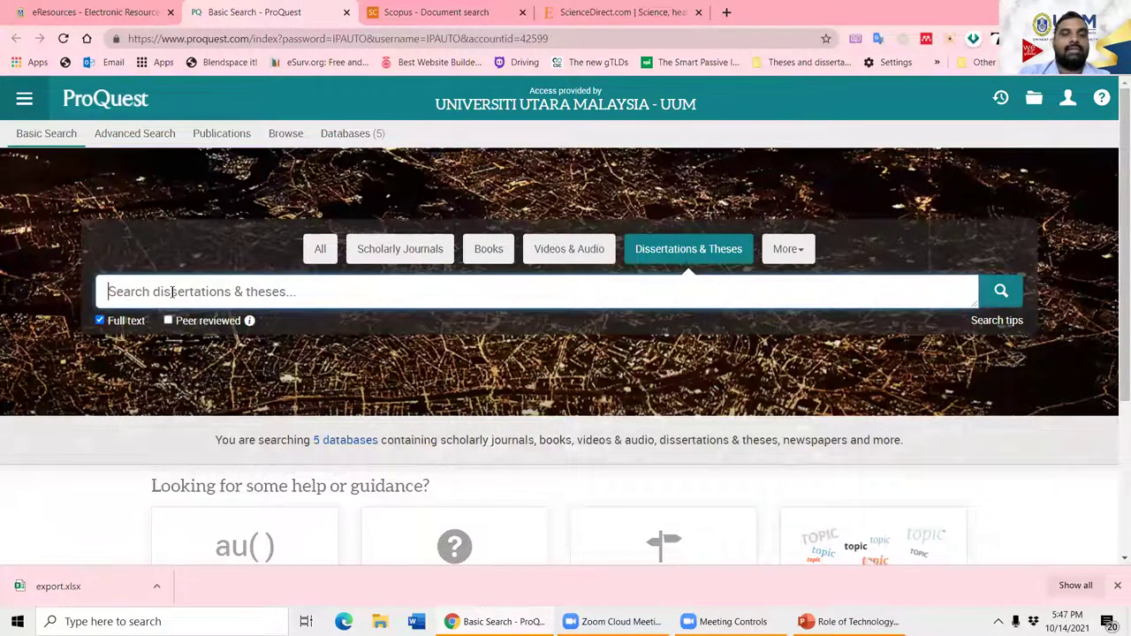
pyautogui.write('"')
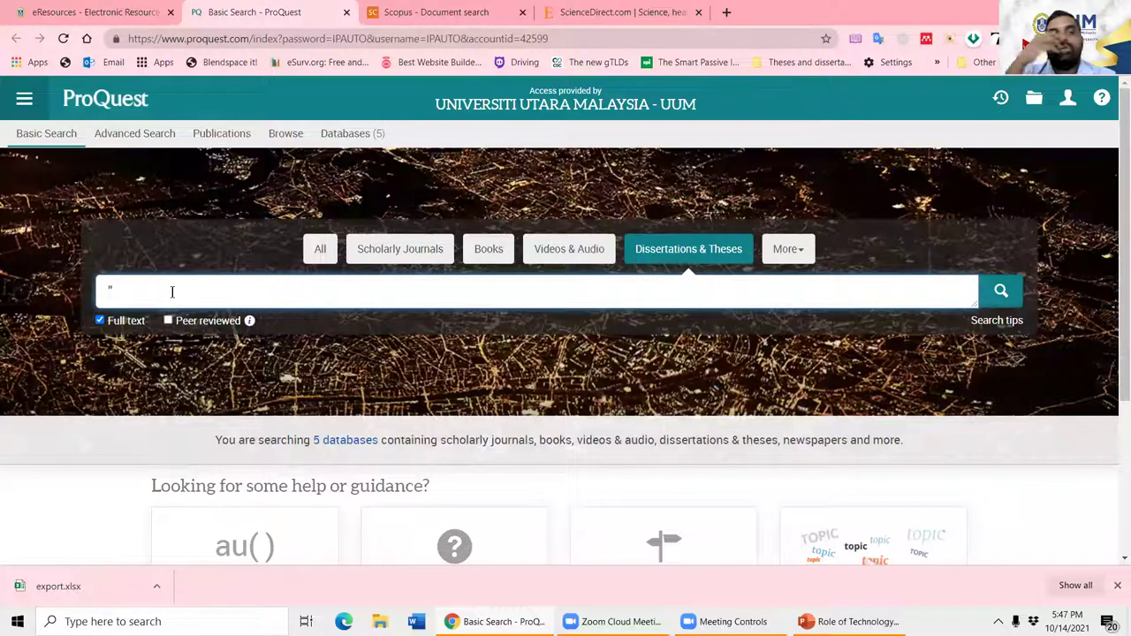
pyautogui.press('BackSpace')
pyautogui.write('tec')
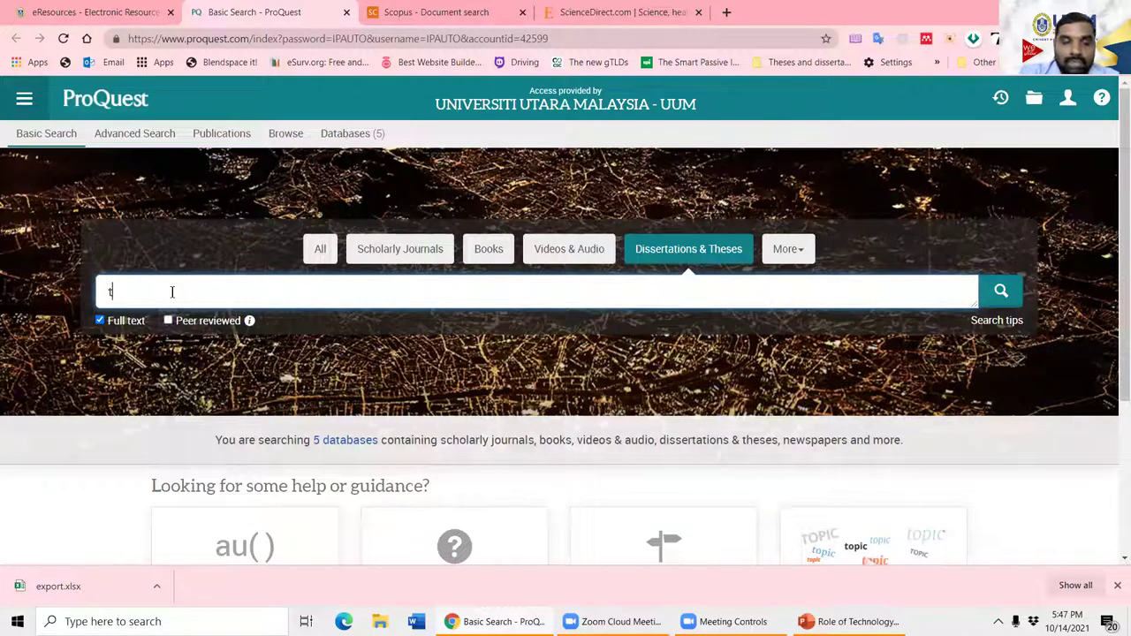
pyautogui.write('hnolo')
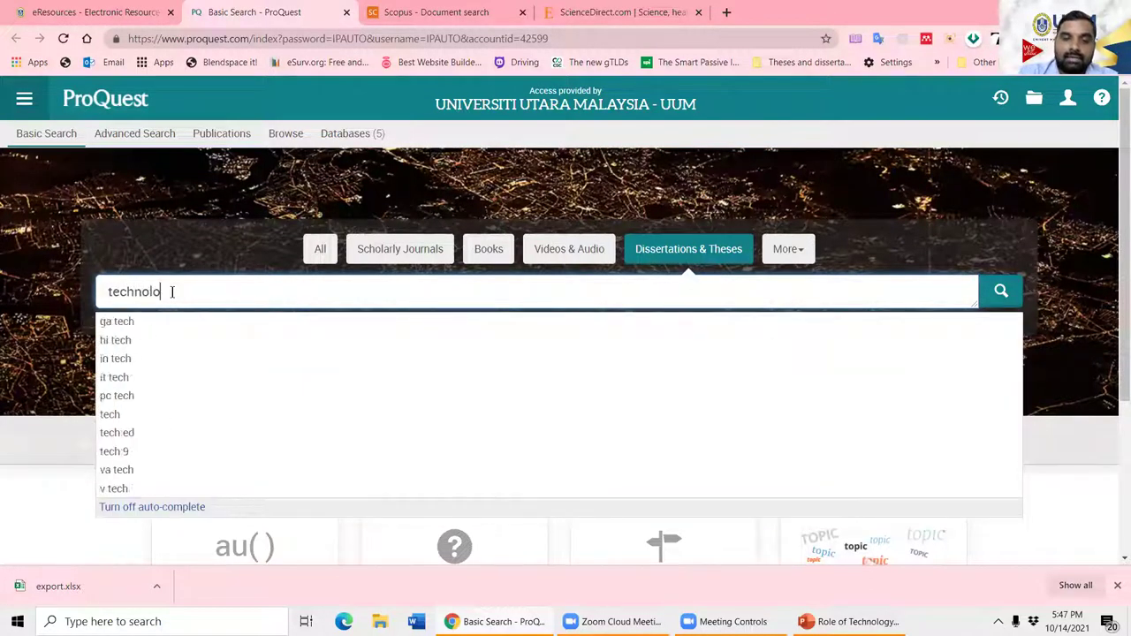
pyautogui.write('gy adoption')
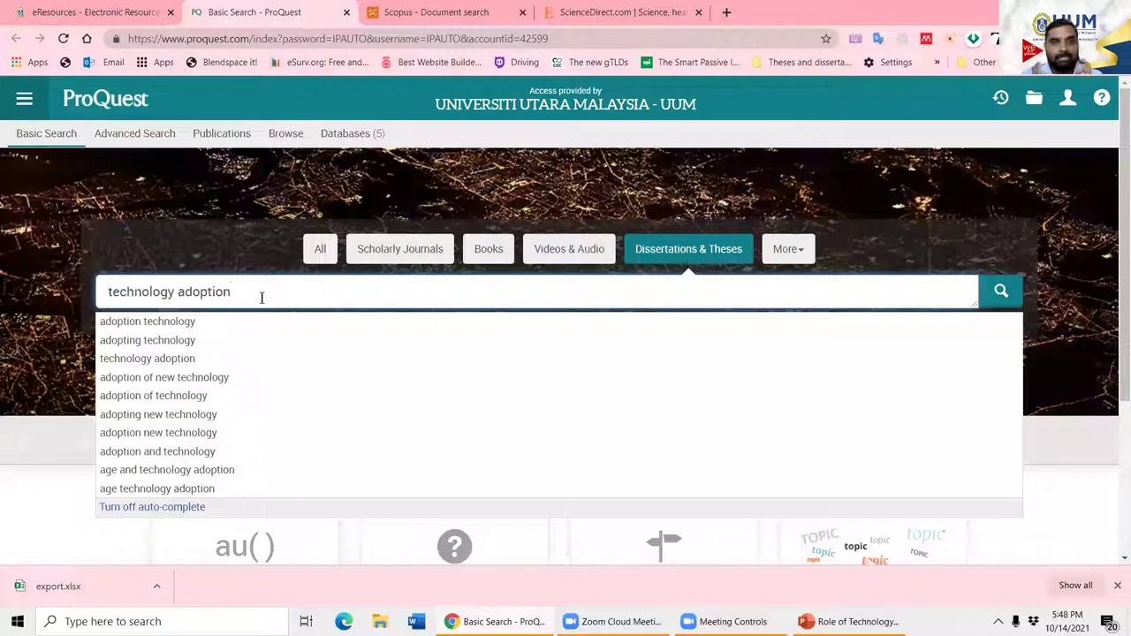
pyautogui.write('"')
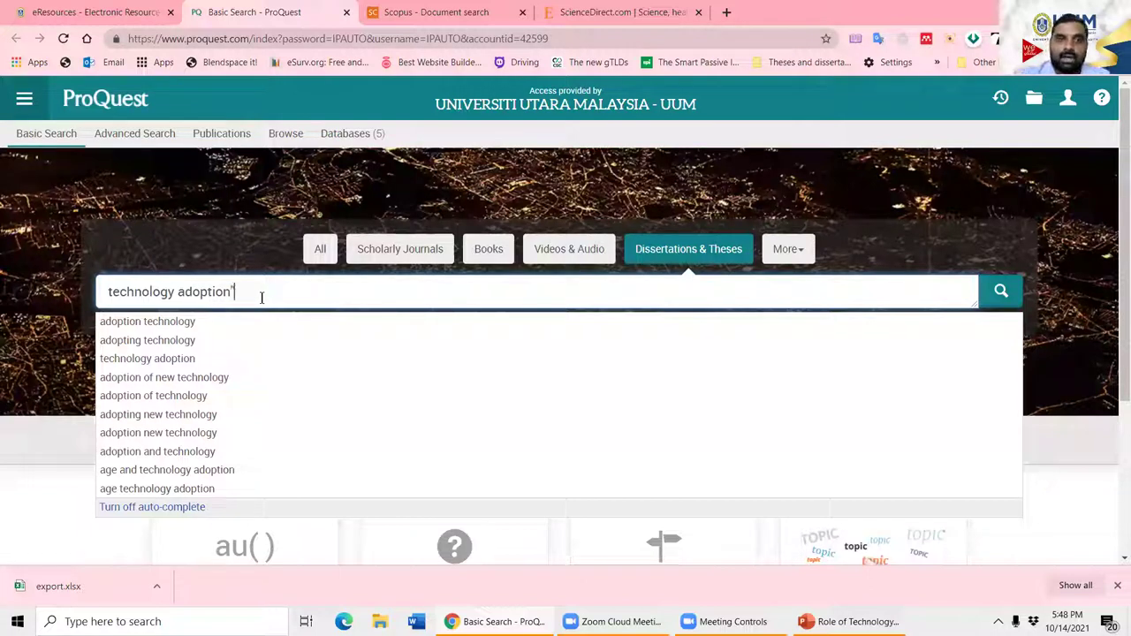
pyautogui.click(104, 294)
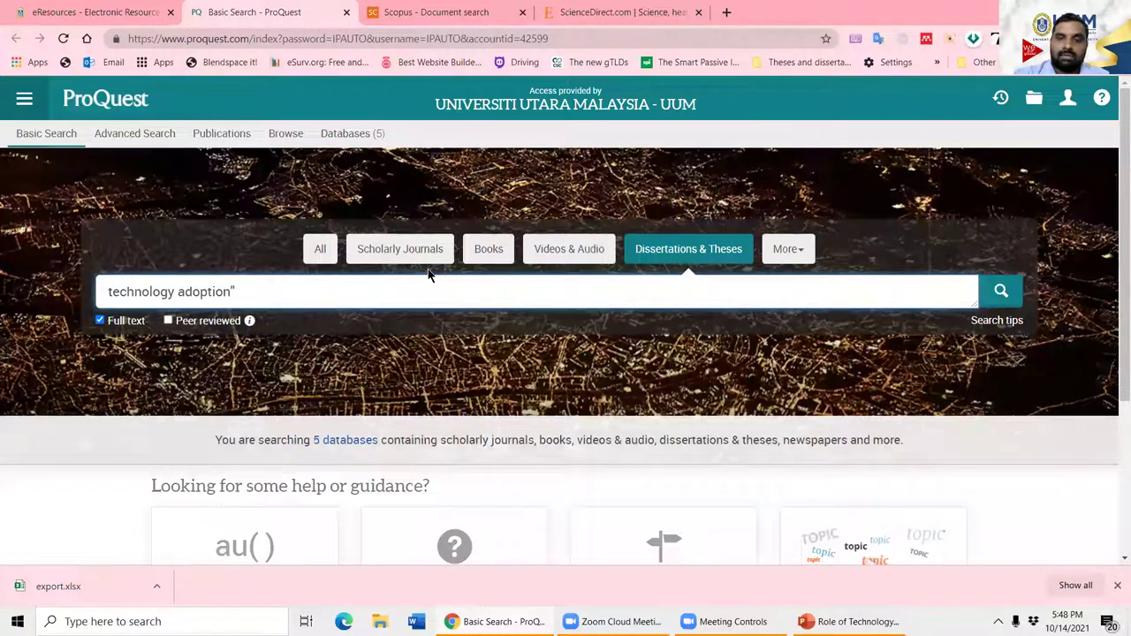
pyautogui.write('"')
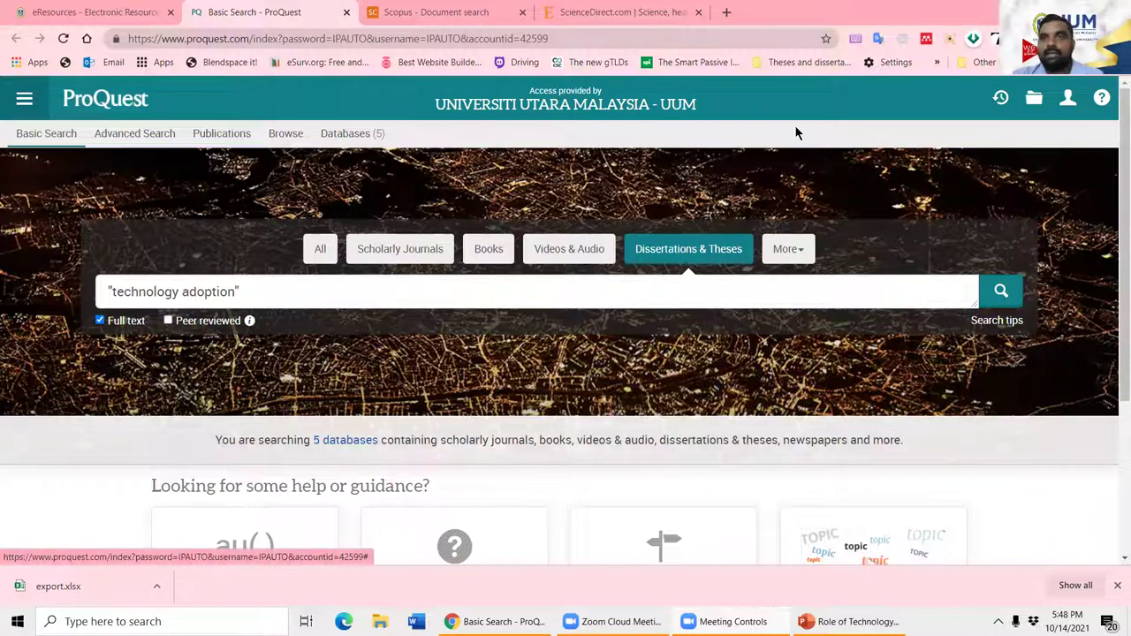
pyautogui.click(1006, 299)
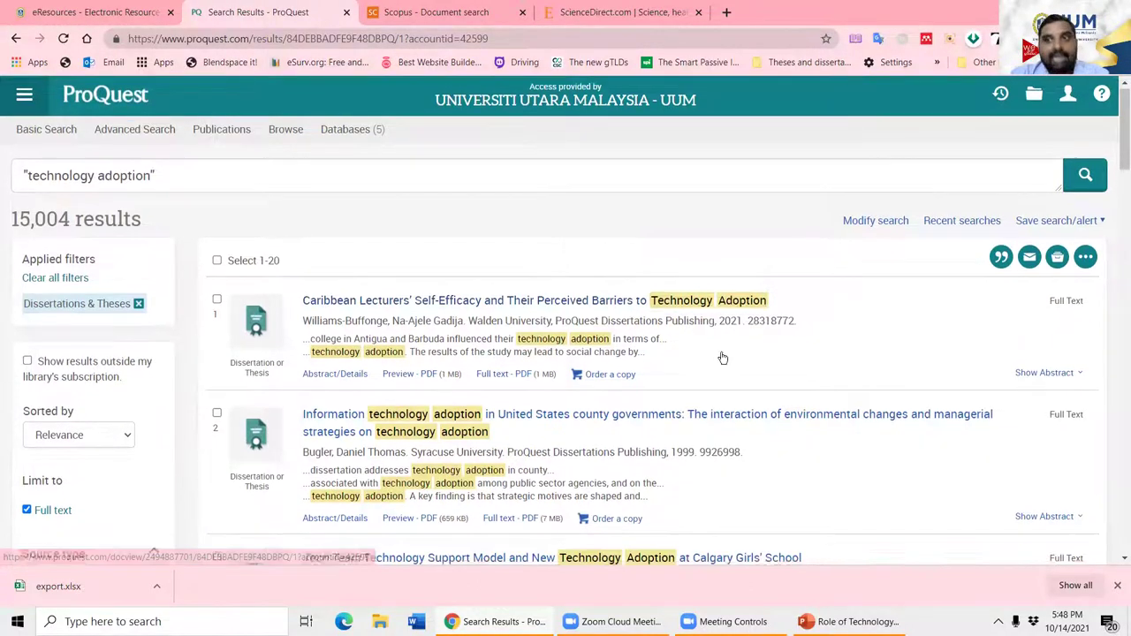
# Step: Start a custom publication date range for the search results, with 2016-01-01 as the From date
pyautogui.scroll(-3, 721, 353)
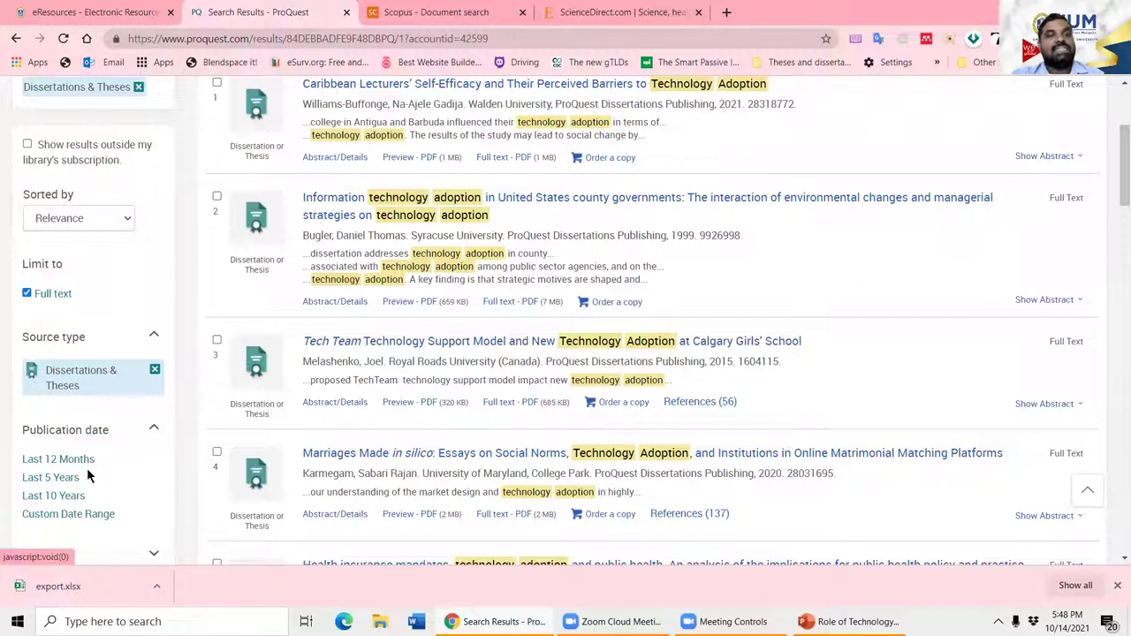
pyautogui.scroll(-4, 86, 468)
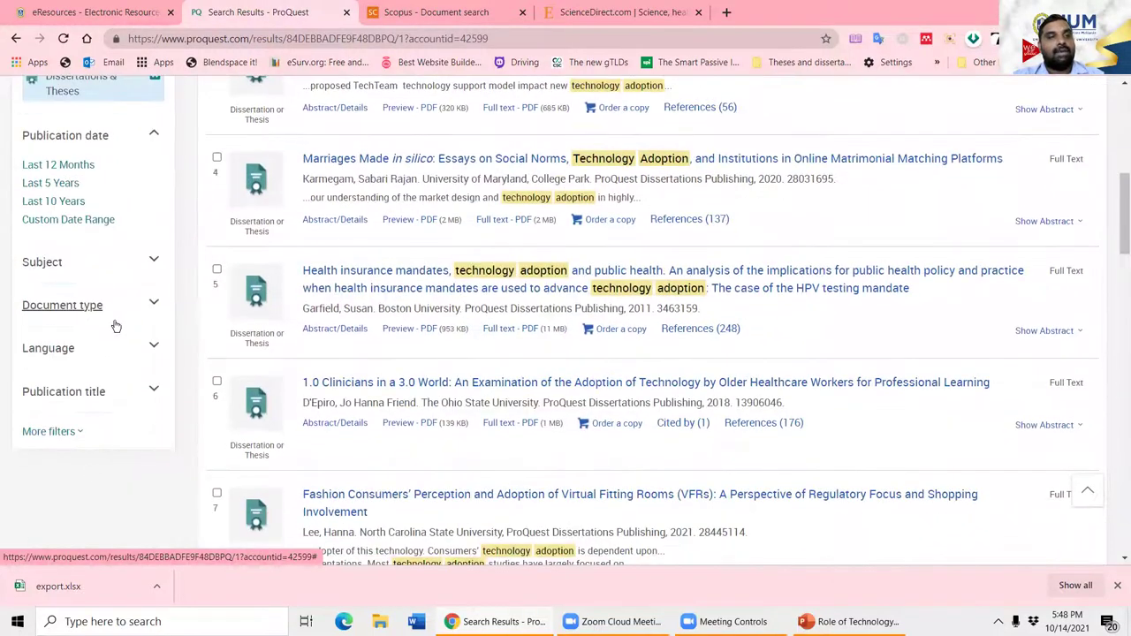
pyautogui.scroll(2, 128, 414)
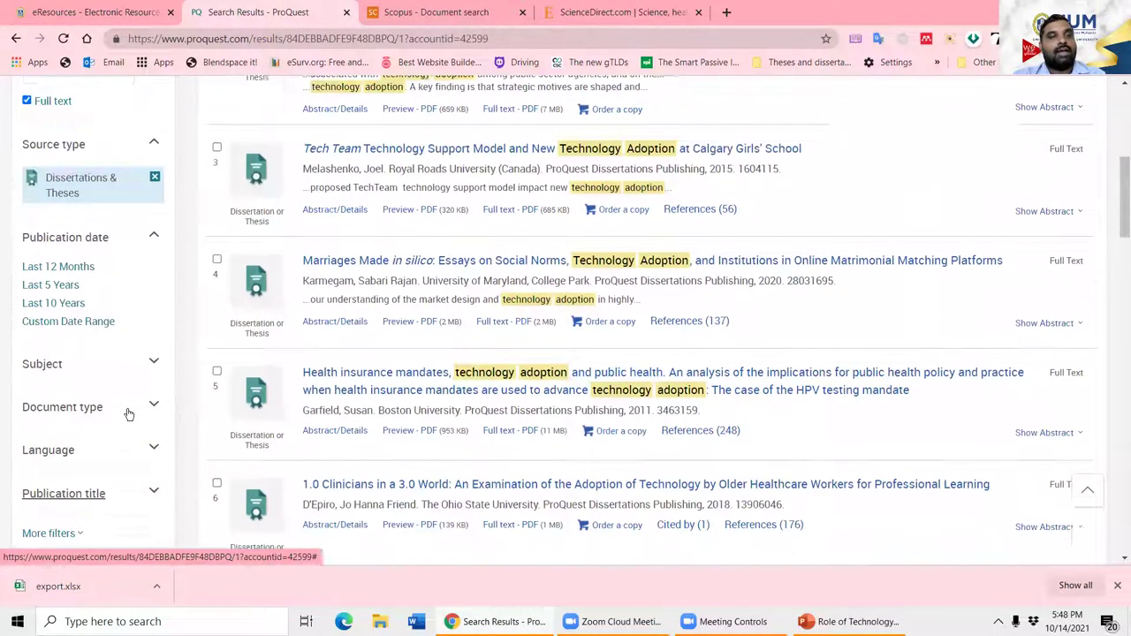
pyautogui.scroll(1, 128, 414)
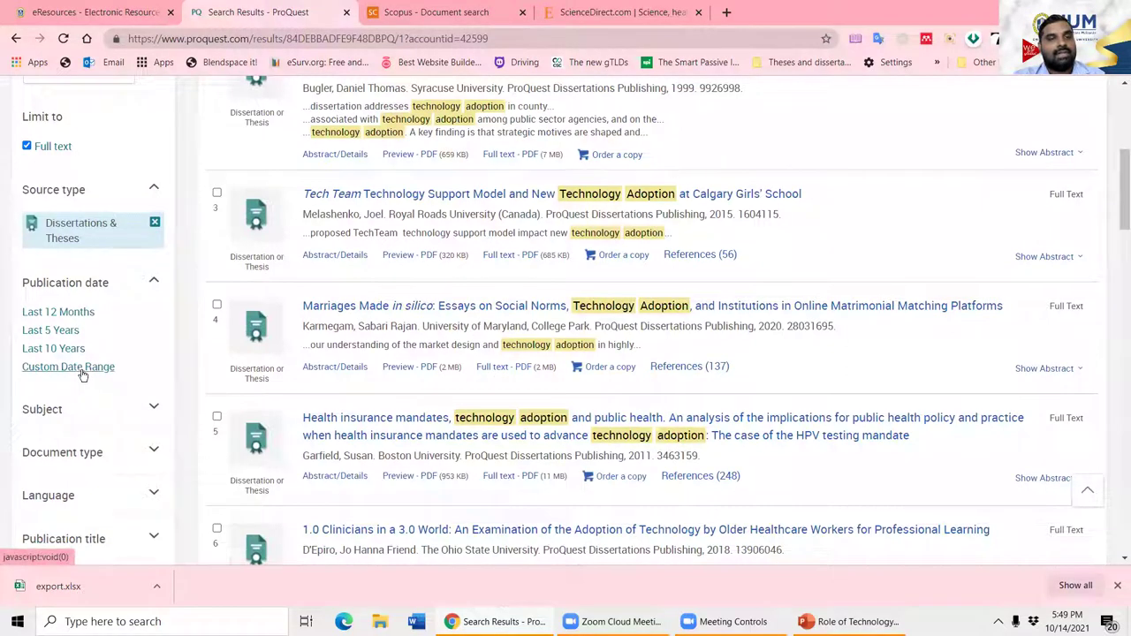
pyautogui.click(82, 372)
pyautogui.click(151, 415)
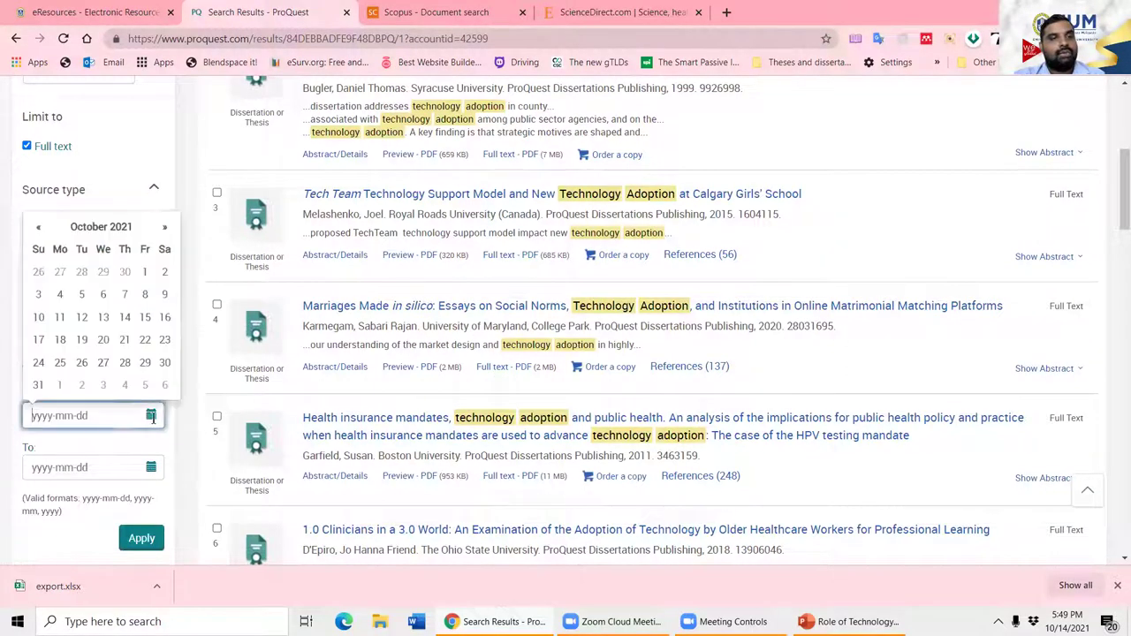
pyautogui.click(86, 226)
pyautogui.click(90, 251)
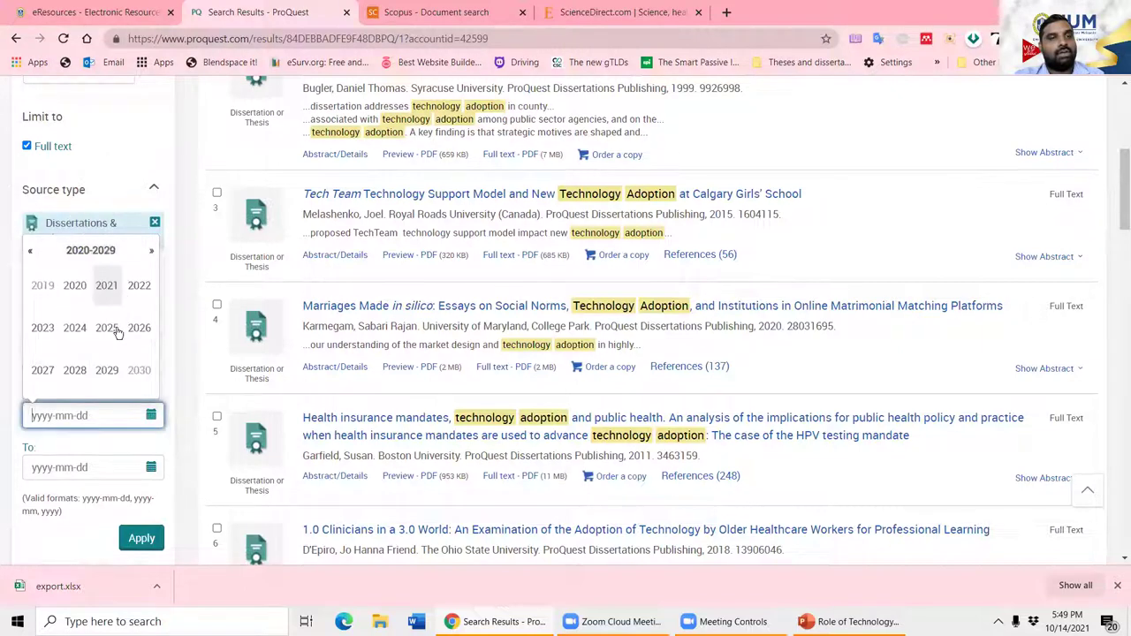
pyautogui.click(43, 286)
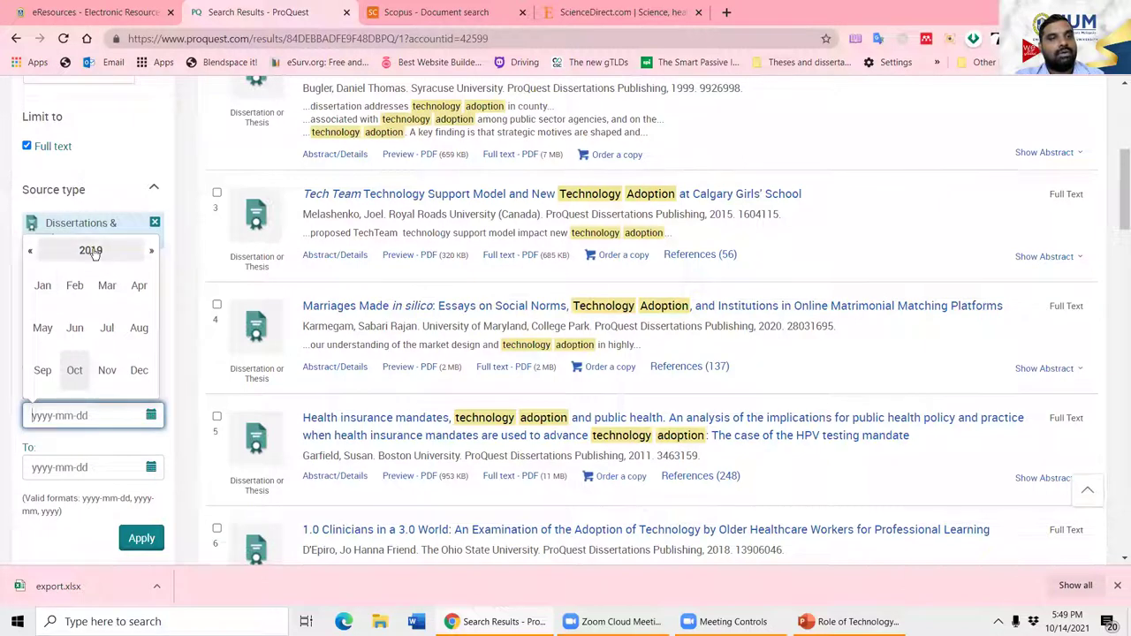
pyautogui.click(93, 251)
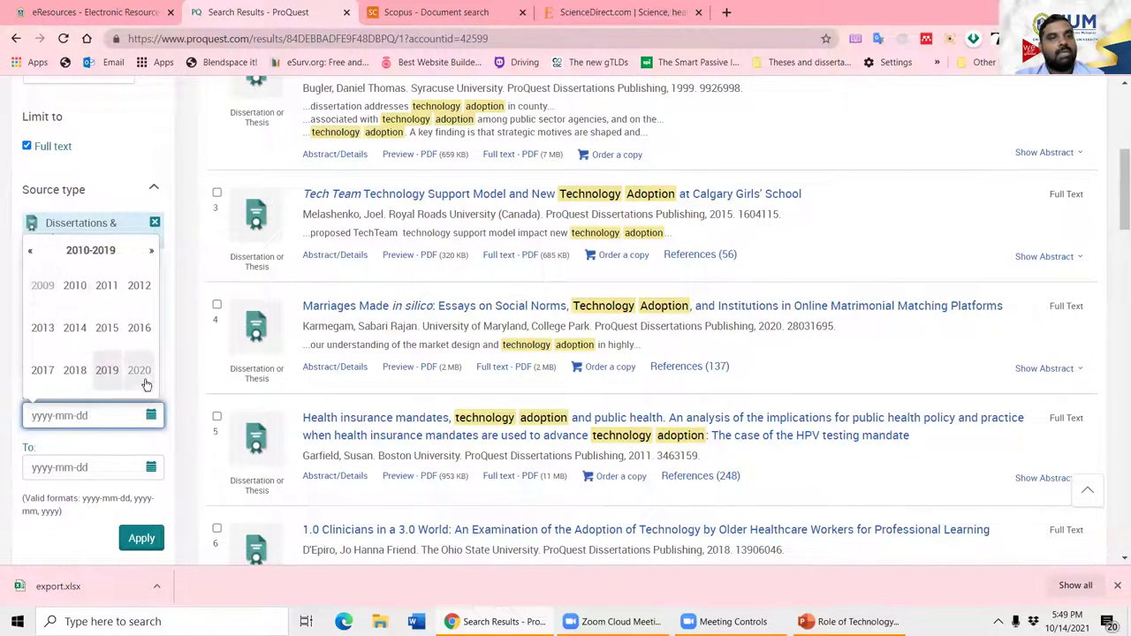
pyautogui.click(139, 328)
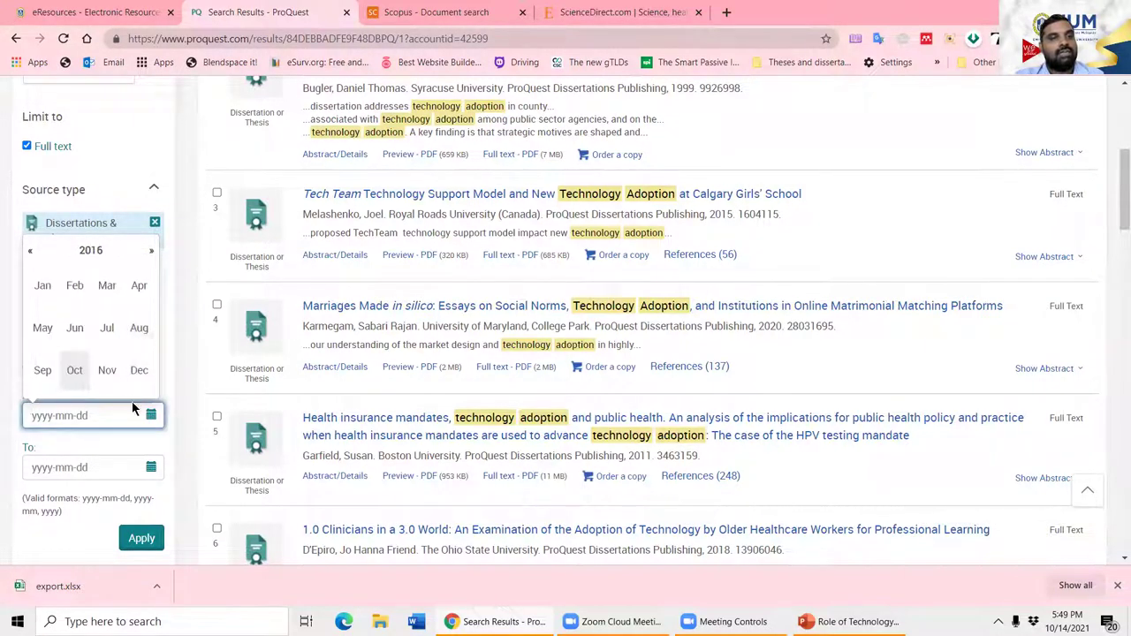
pyautogui.click(43, 286)
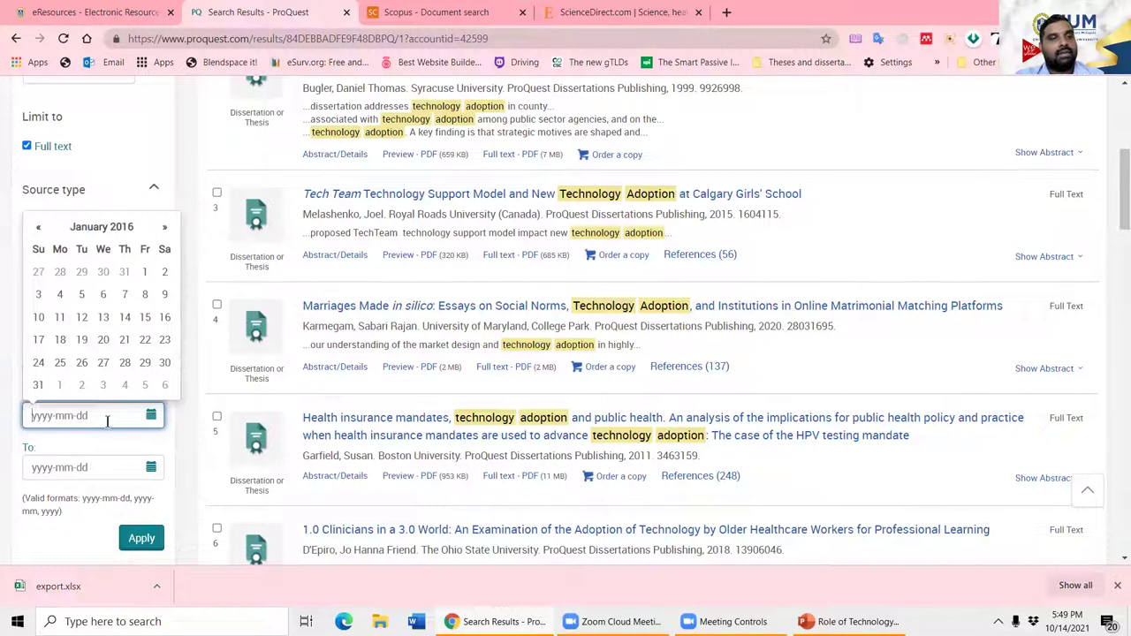
pyautogui.click(139, 274)
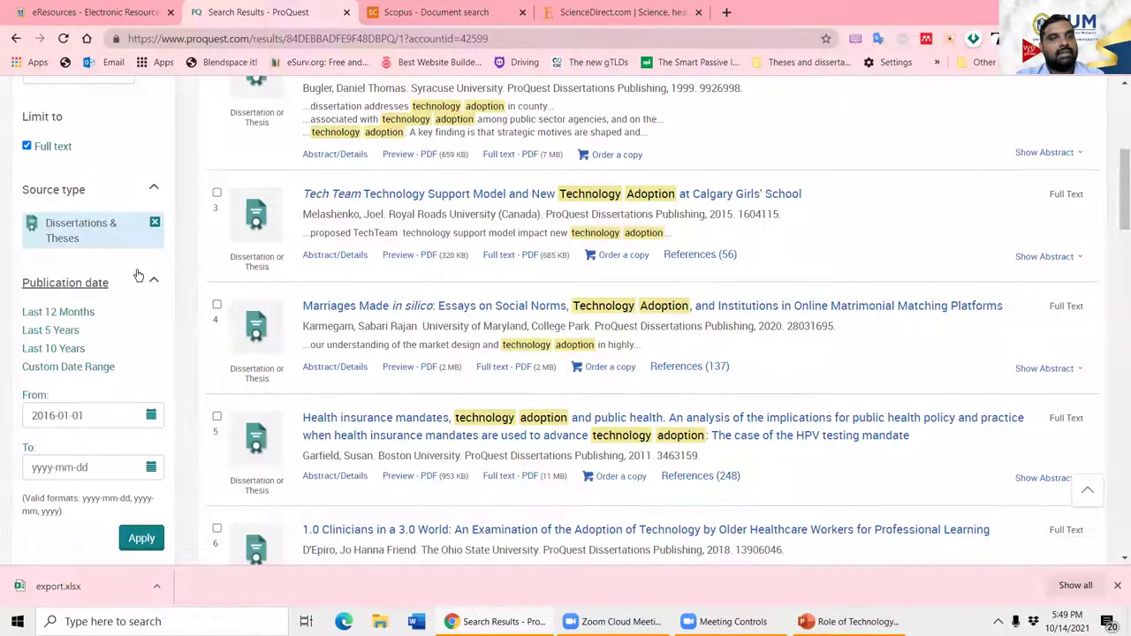
# Step: Set the To date of the publication range to 2021-10-31 and apply the date filter
pyautogui.click(151, 467)
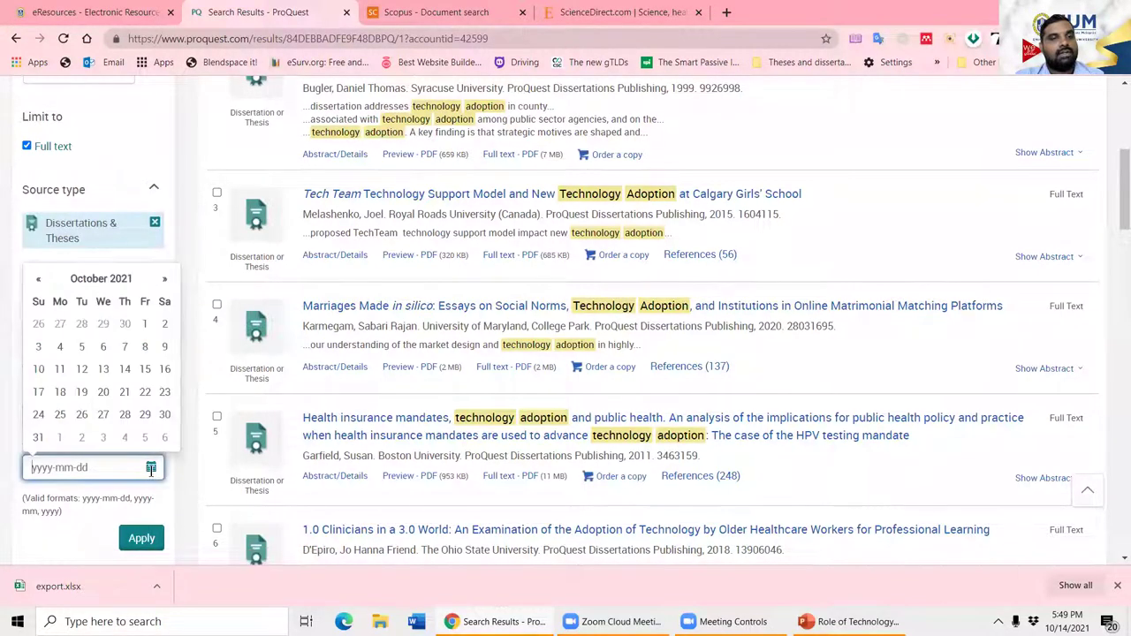
pyautogui.click(39, 438)
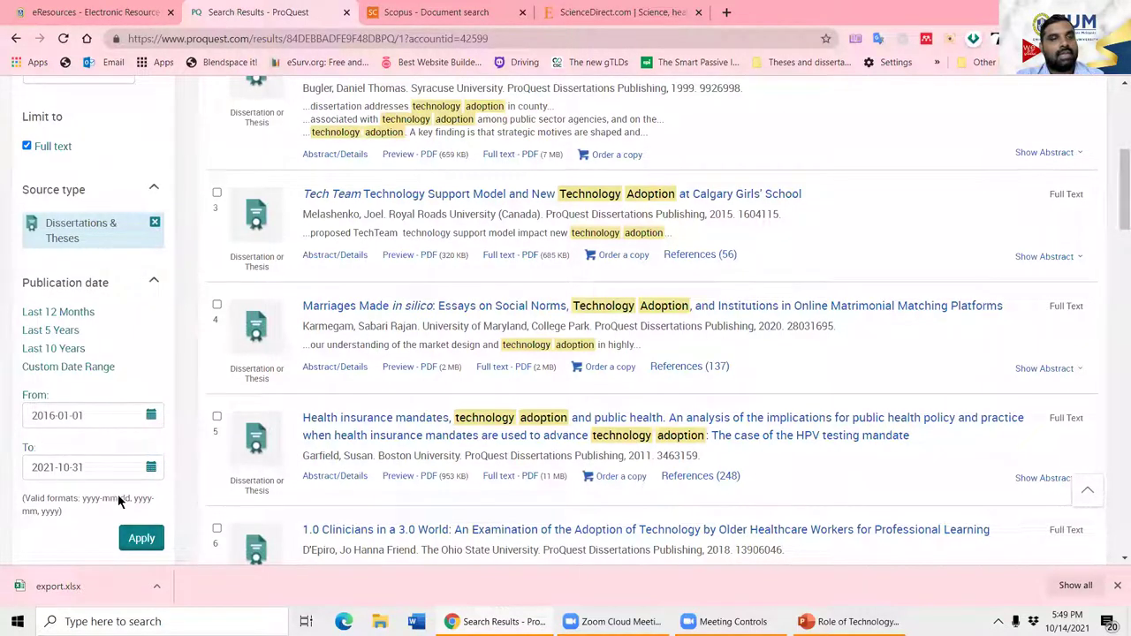
pyautogui.click(139, 539)
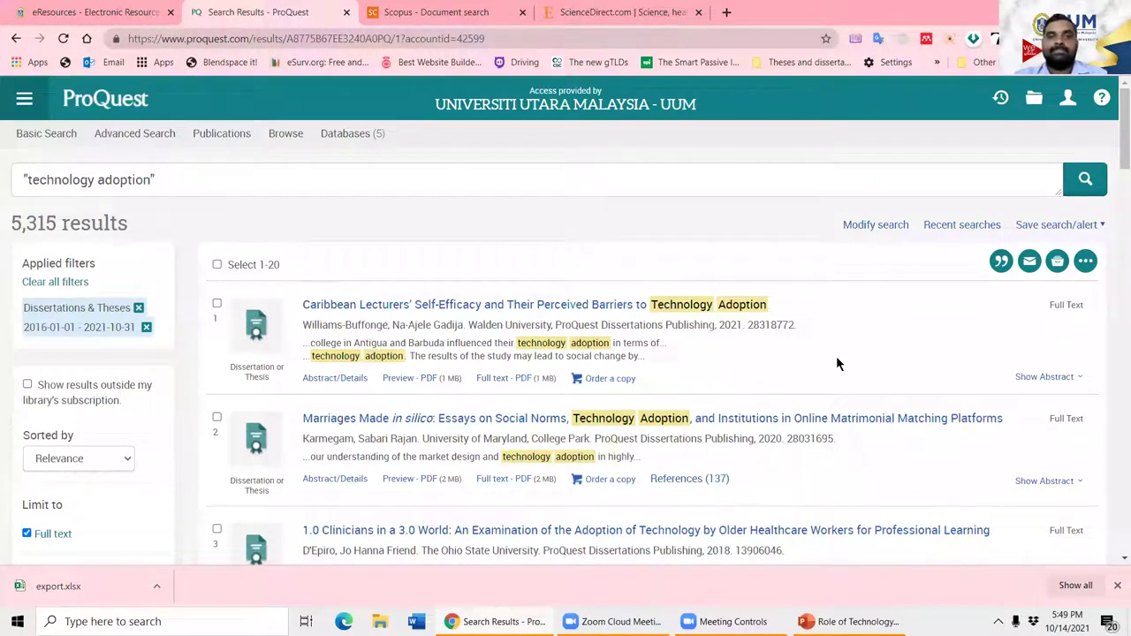
# Step: Review the filter options for the thesis results, including source type, publication date and document type
pyautogui.scroll(-2, 124, 368)
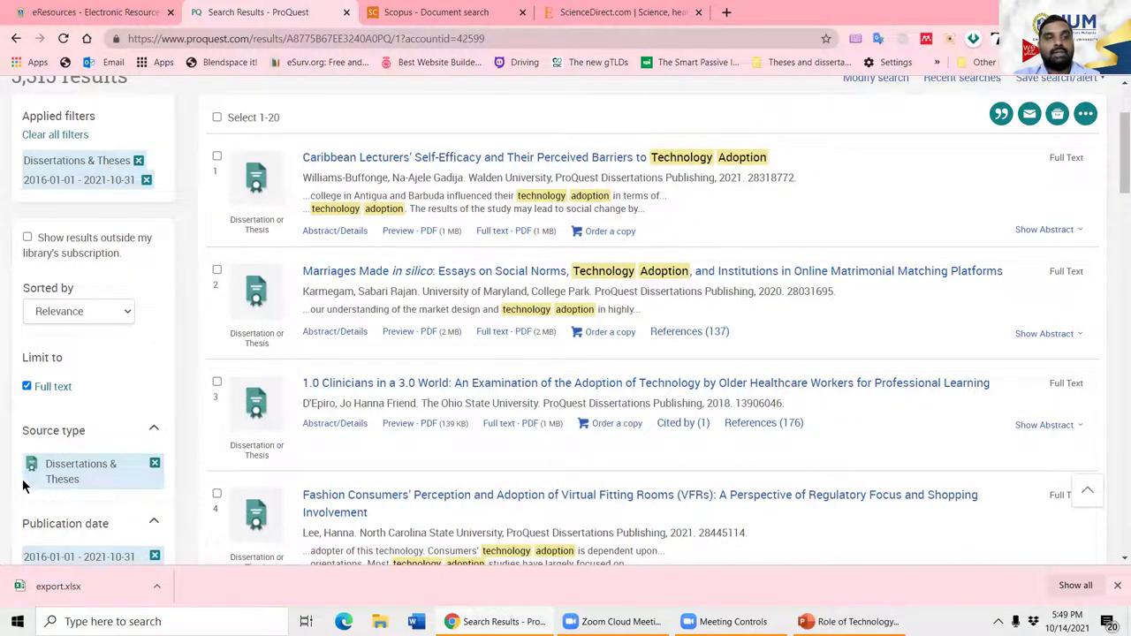
pyautogui.scroll(-3, 79, 481)
pyautogui.scroll(-4, 92, 473)
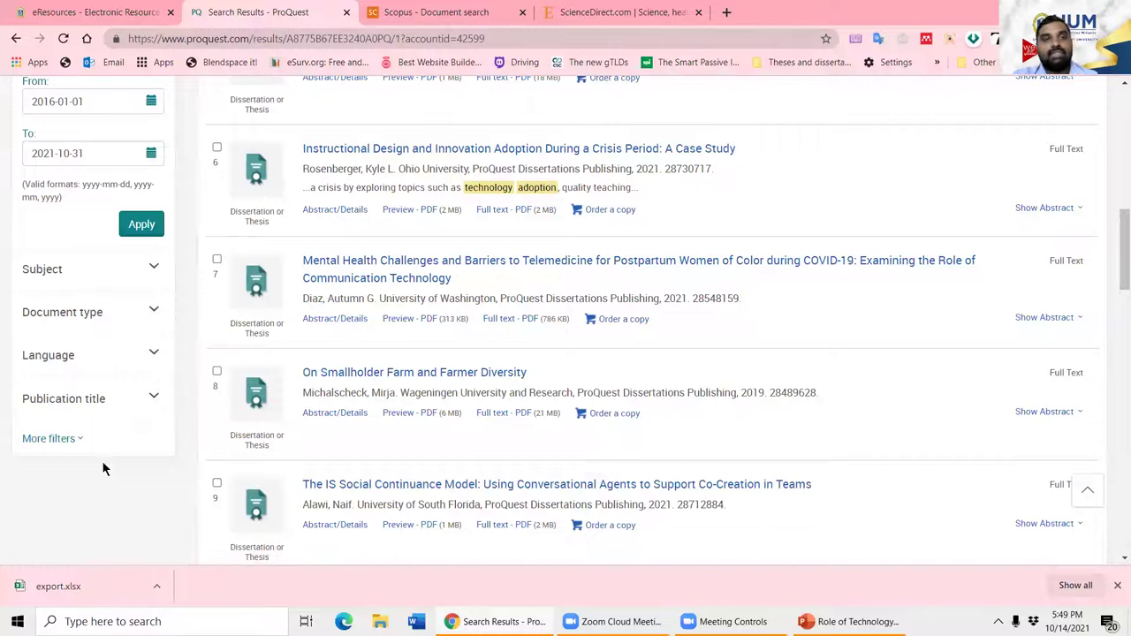
pyautogui.click(153, 304)
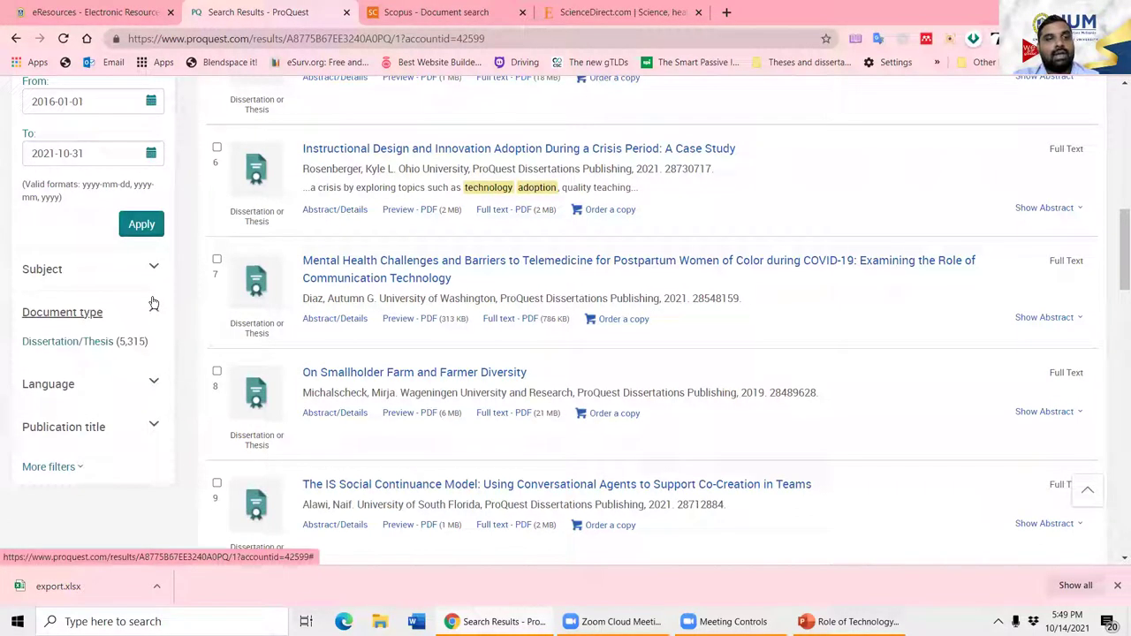
pyautogui.click(152, 304)
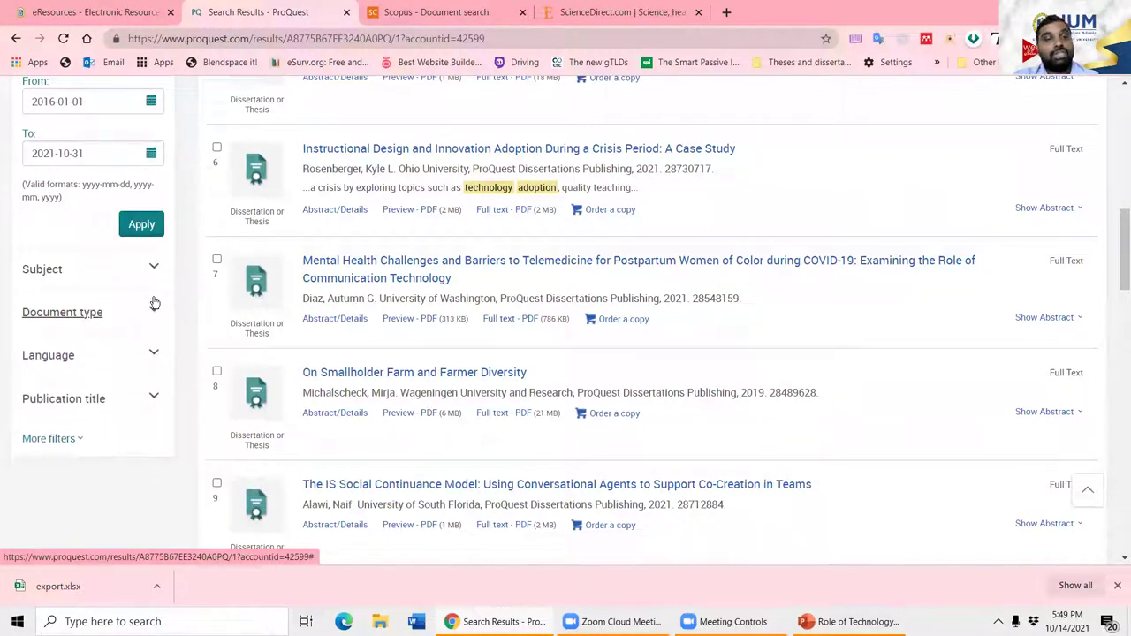
pyautogui.scroll(8, 678, 447)
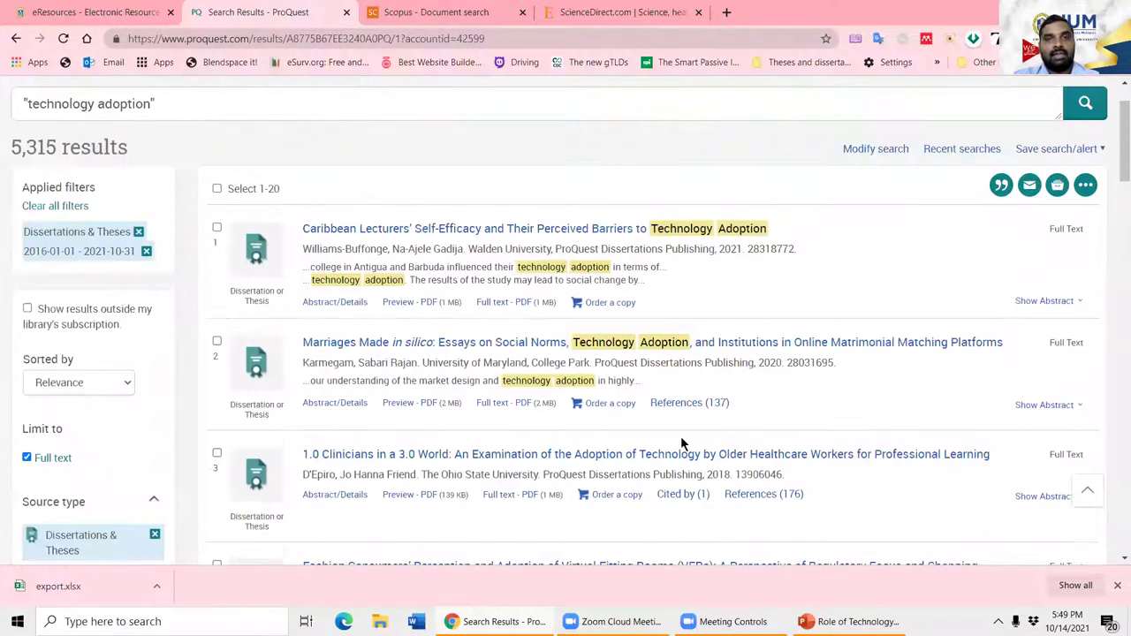
pyautogui.scroll(-4, 180, 529)
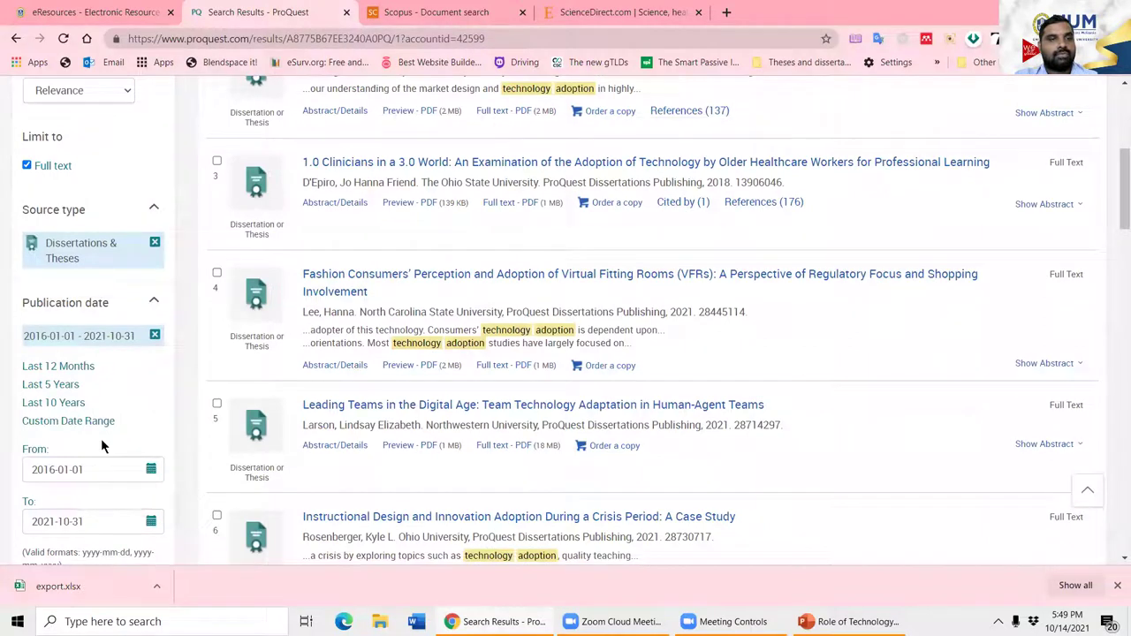
pyautogui.scroll(-2, 115, 459)
pyautogui.scroll(-2, 97, 504)
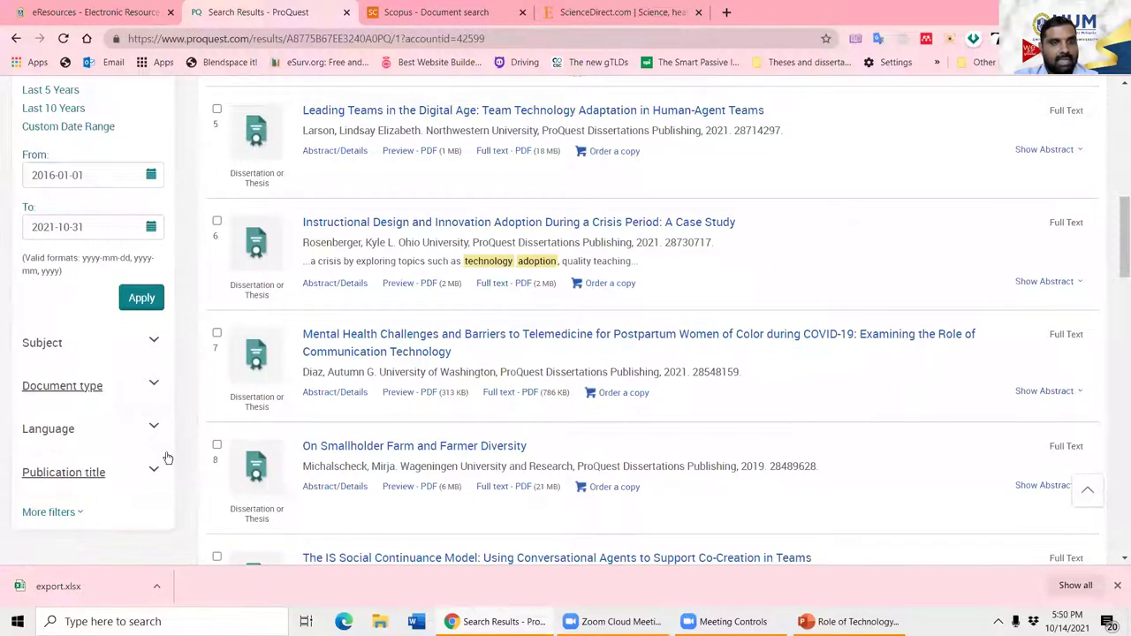
pyautogui.scroll(8, 752, 446)
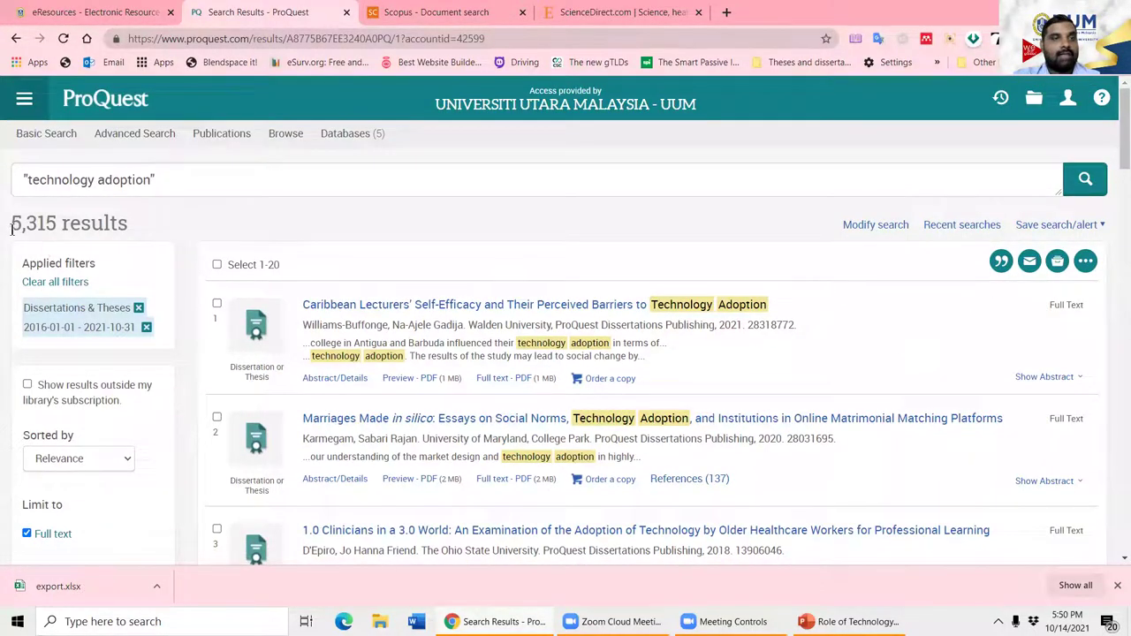
# Step: Examine the result count and browse the list of theses found
pyautogui.moveTo(11, 224); pyautogui.dragTo(55, 227)
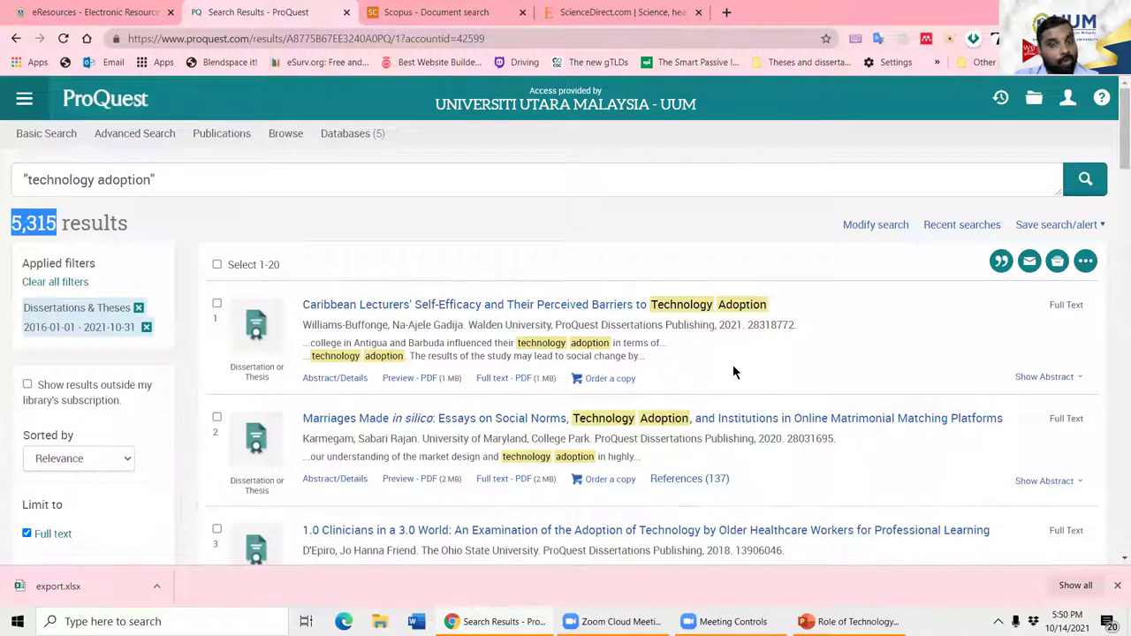
pyautogui.scroll(-5, 732, 371)
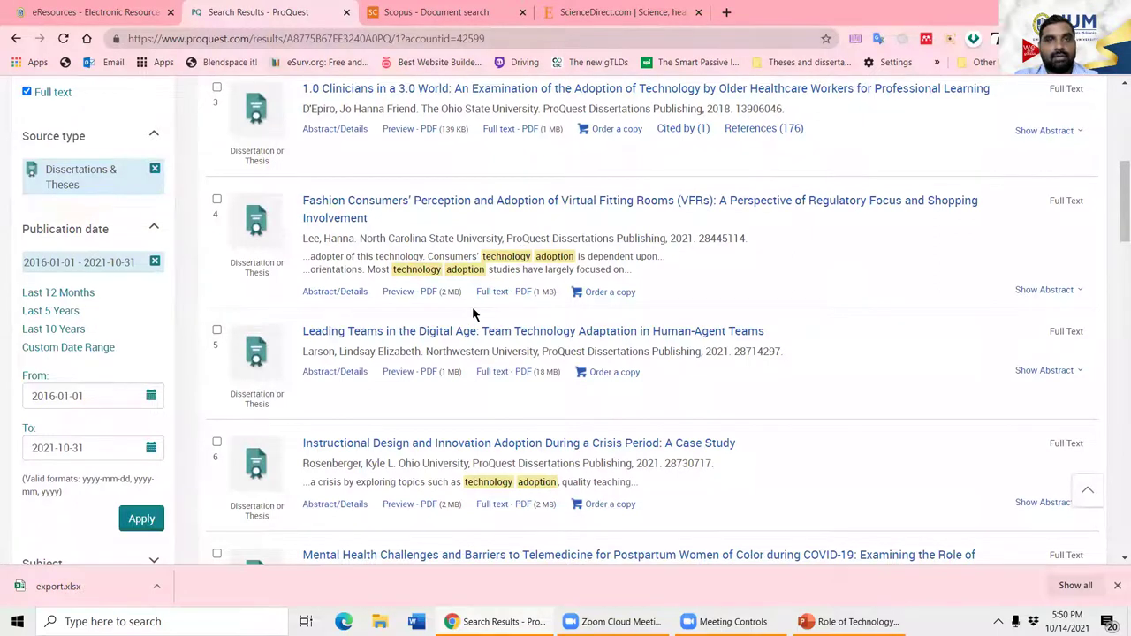
pyautogui.scroll(-4, 588, 347)
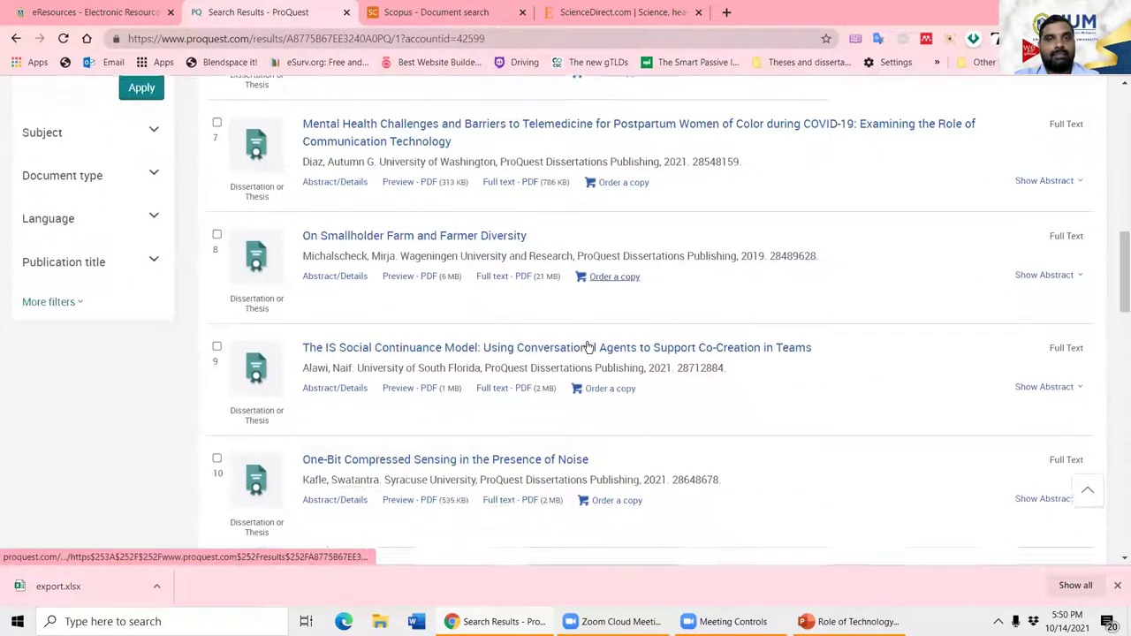
pyautogui.scroll(9, 588, 343)
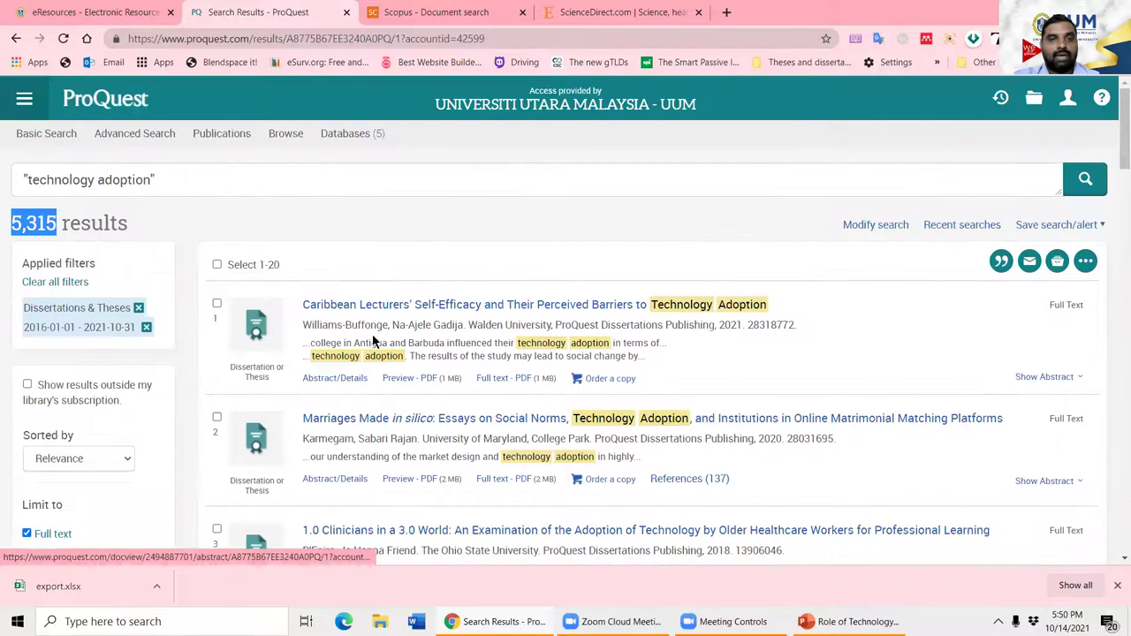
# Step: Open the first thesis, about Caribbean lecturers' self-efficacy, read through its opening full-text pages, and close the ProQuest page
pyautogui.click(390, 310)
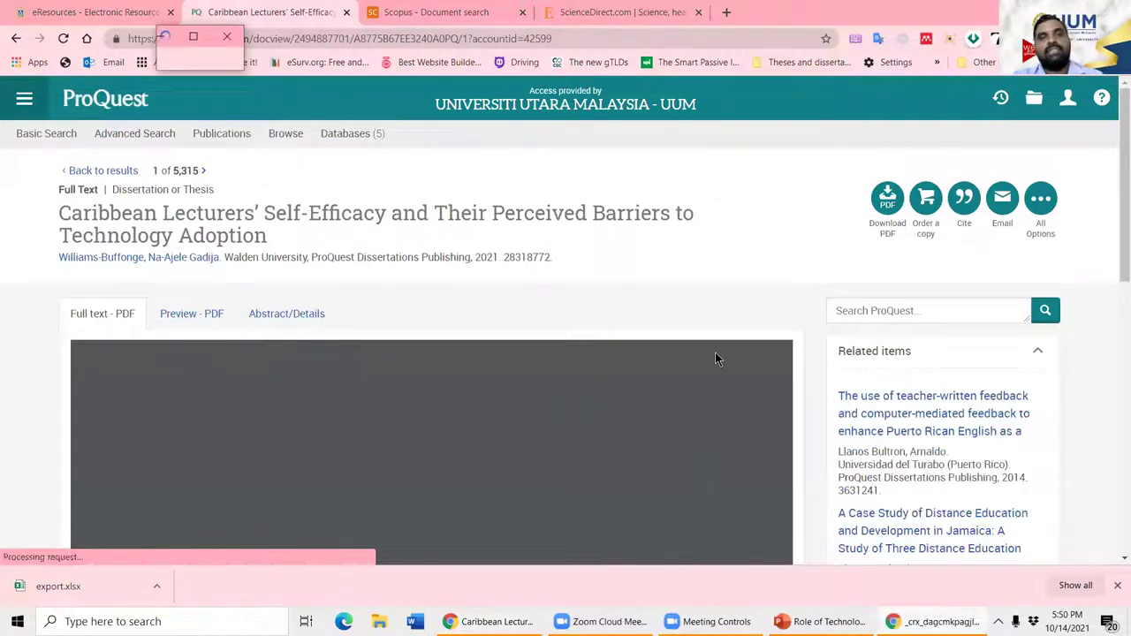
pyautogui.scroll(-1, 715, 353)
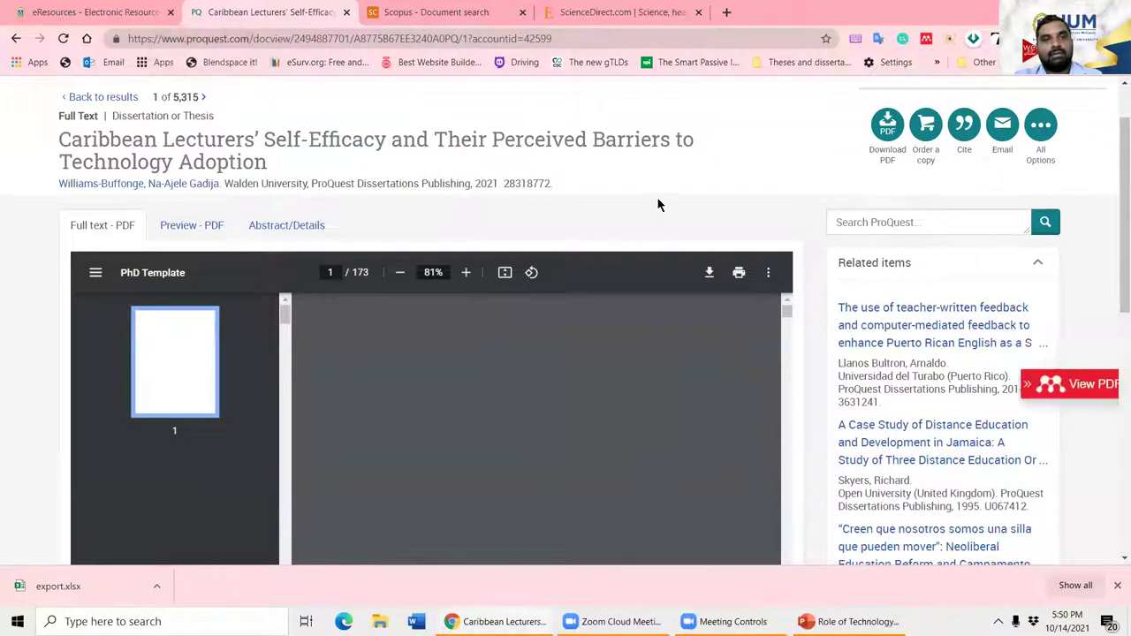
pyautogui.scroll(-2, 557, 354)
pyautogui.scroll(-6, 592, 329)
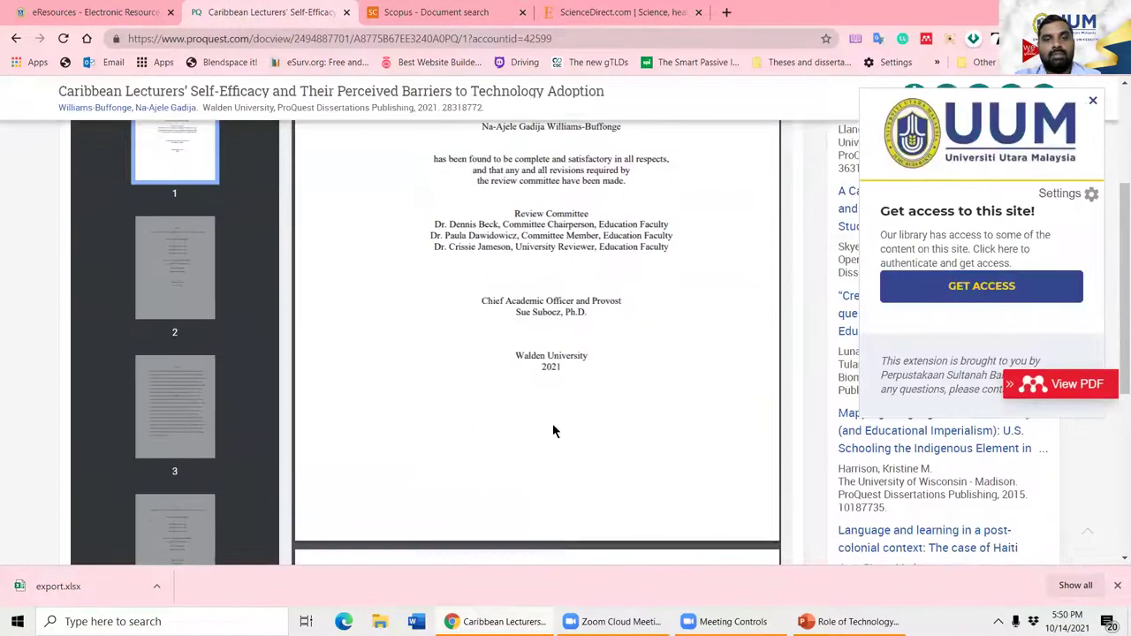
pyautogui.scroll(-5, 591, 328)
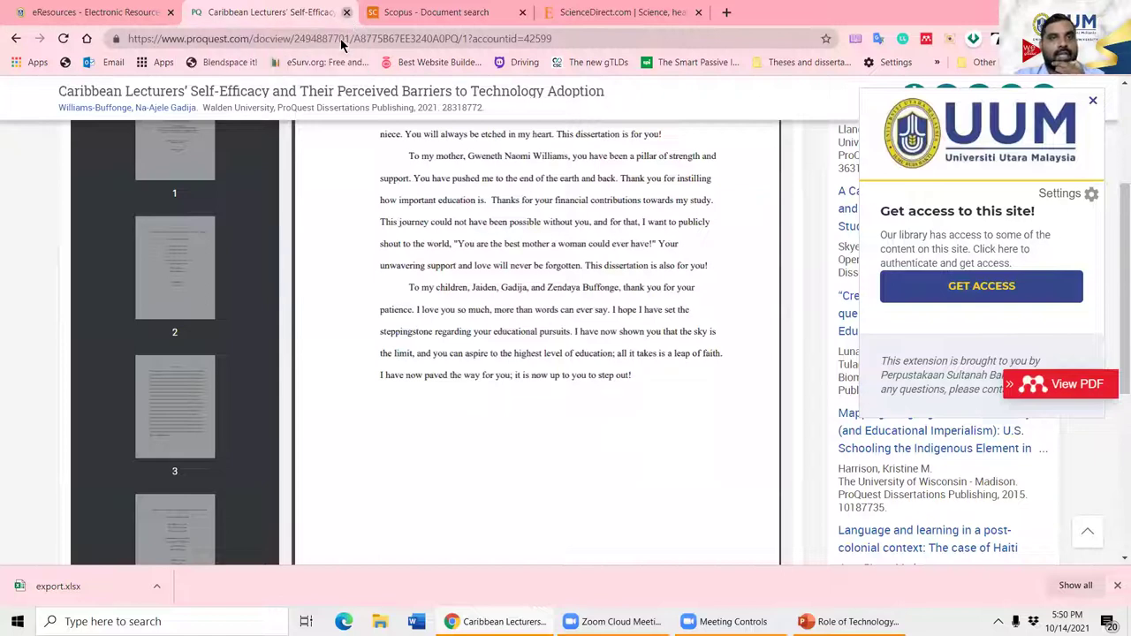
pyautogui.click(345, 12)
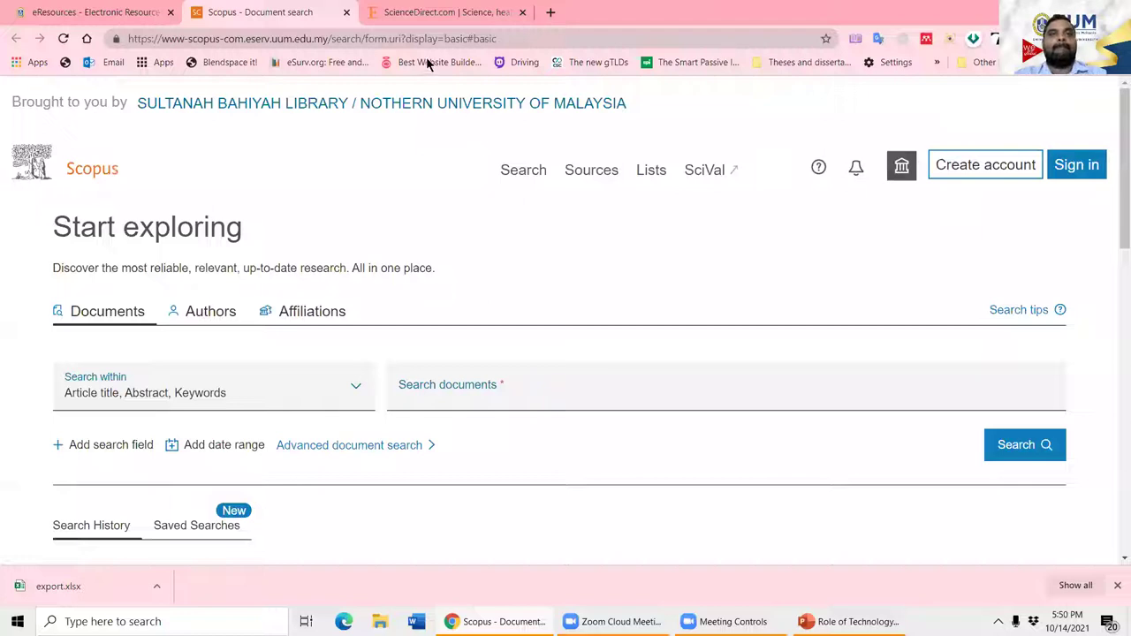
# Step: Look at the open ScienceDirect and Scopus pages and review the online databases listed in UUM eResources
pyautogui.click(409, 18)
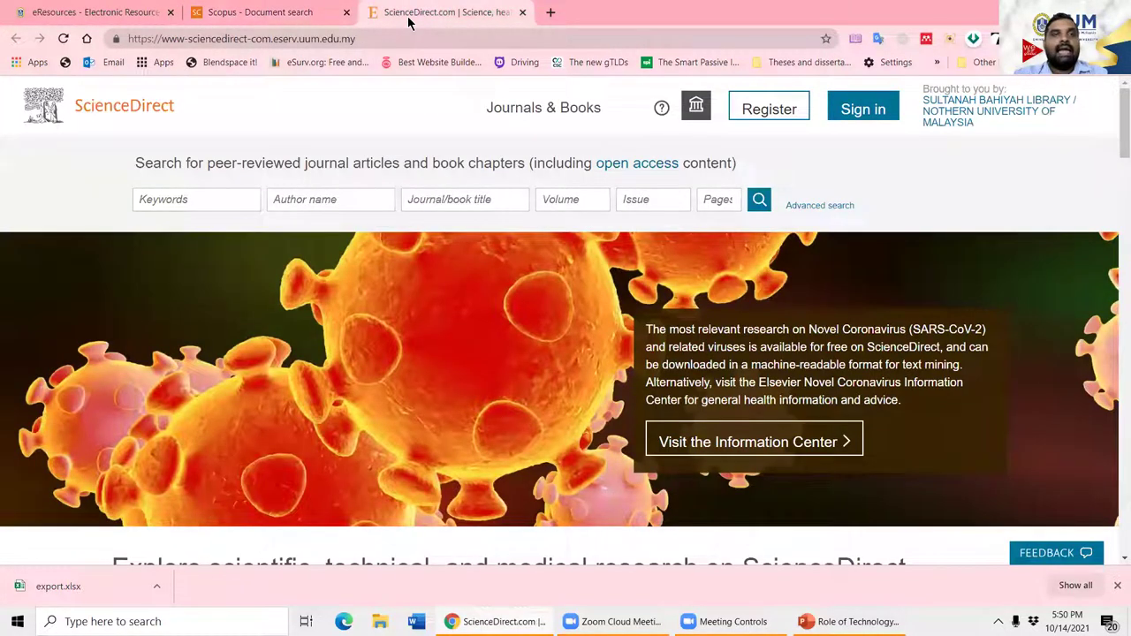
pyautogui.click(345, 15)
pyautogui.click(404, 18)
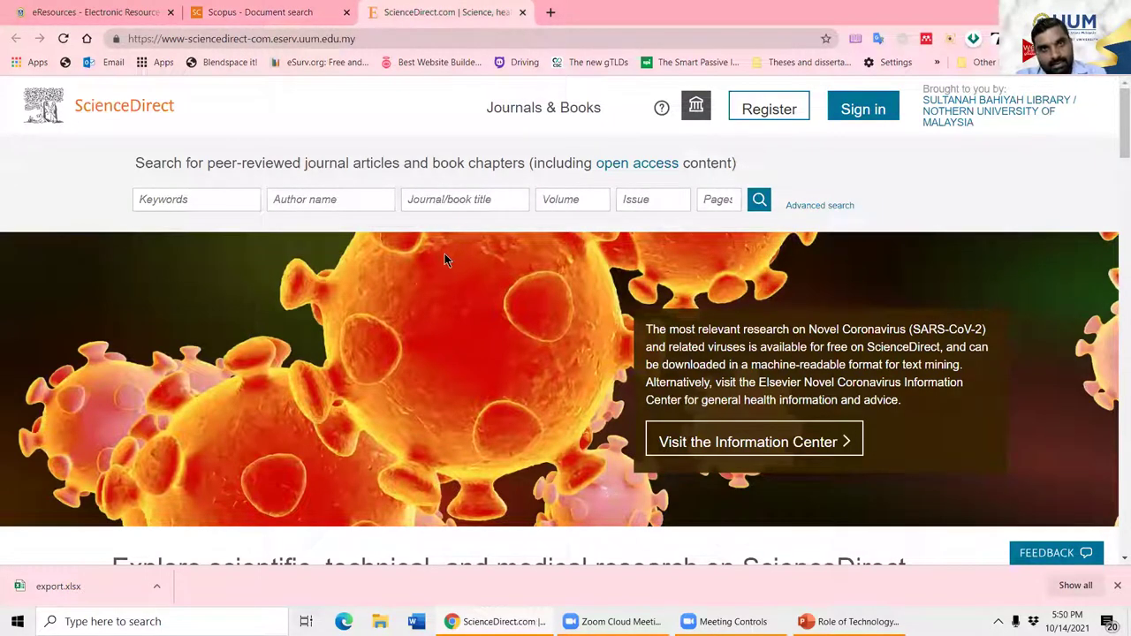
pyautogui.click(84, 13)
pyautogui.scroll(3, 662, 353)
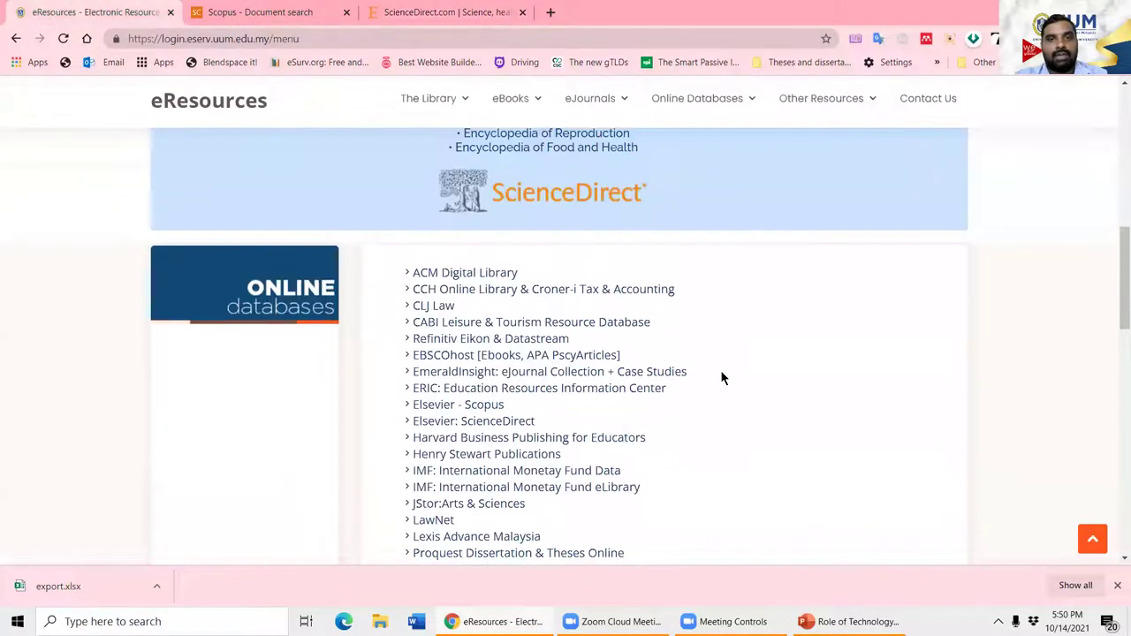
pyautogui.scroll(-2, 715, 366)
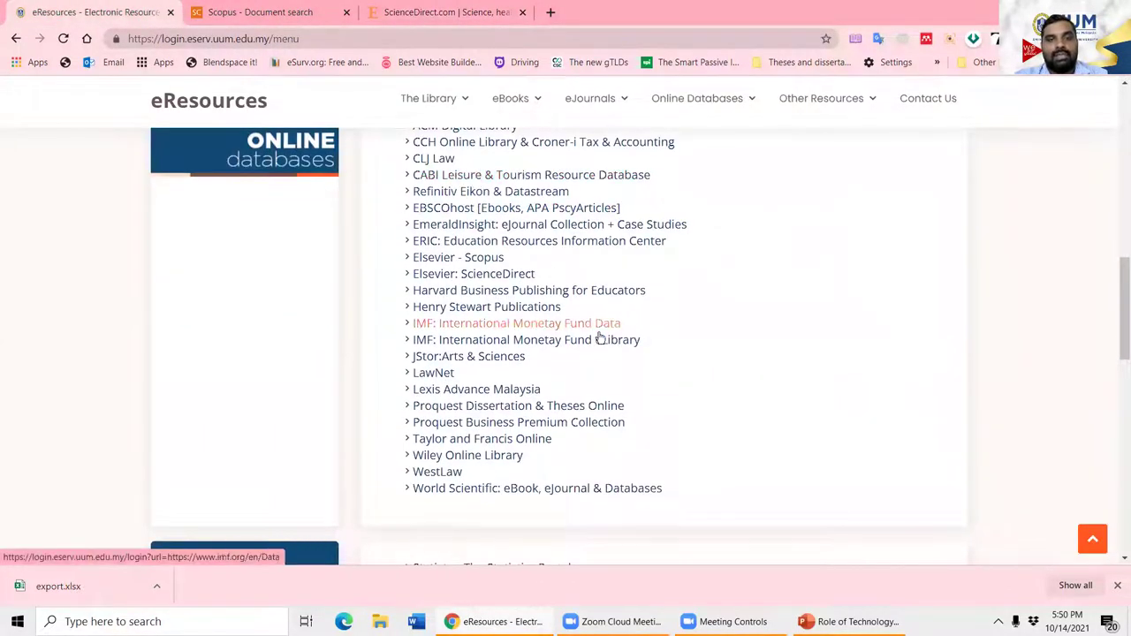
pyautogui.scroll(2, 662, 363)
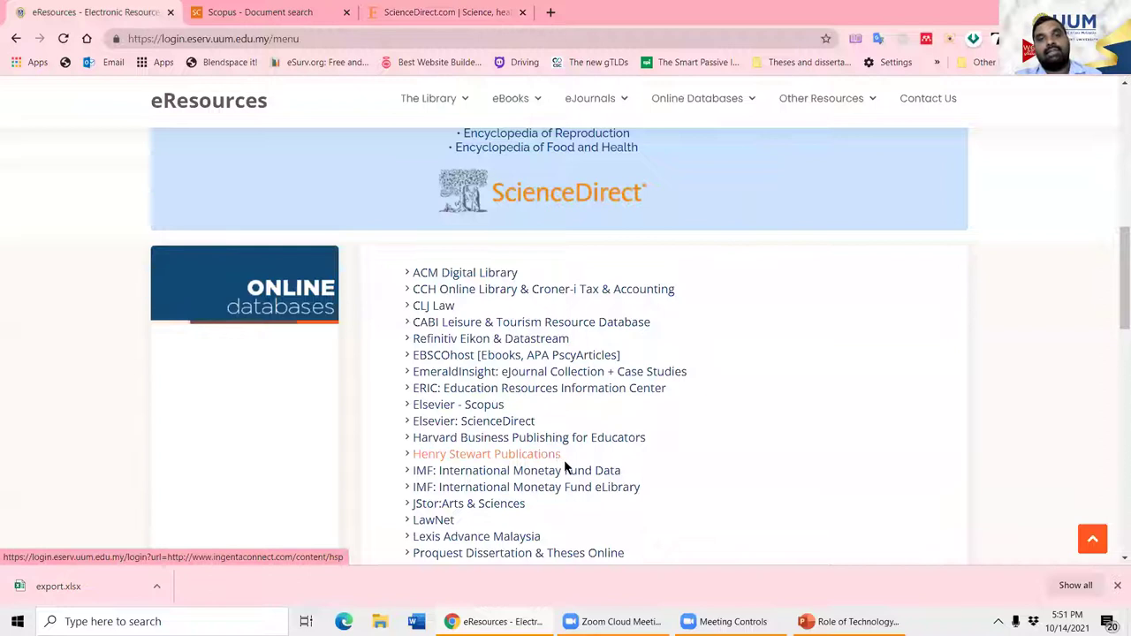
# Step: Switch to ScienceDirect and enter the exact phrase "social commerce", in quotation marks, as the keywords
pyautogui.click(430, 11)
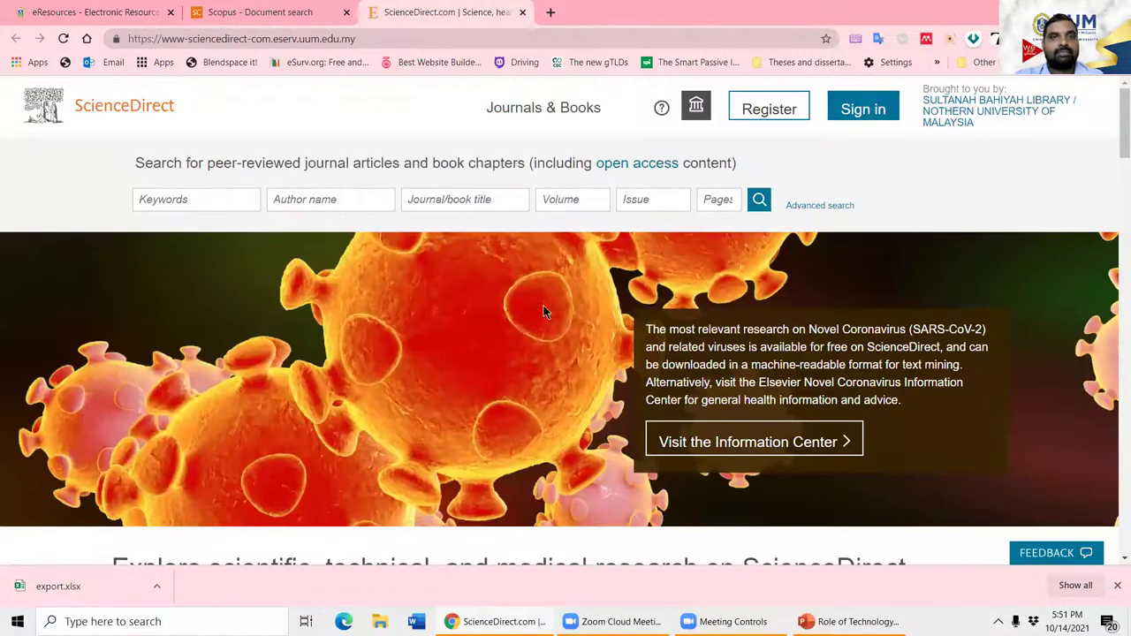
pyautogui.click(223, 197)
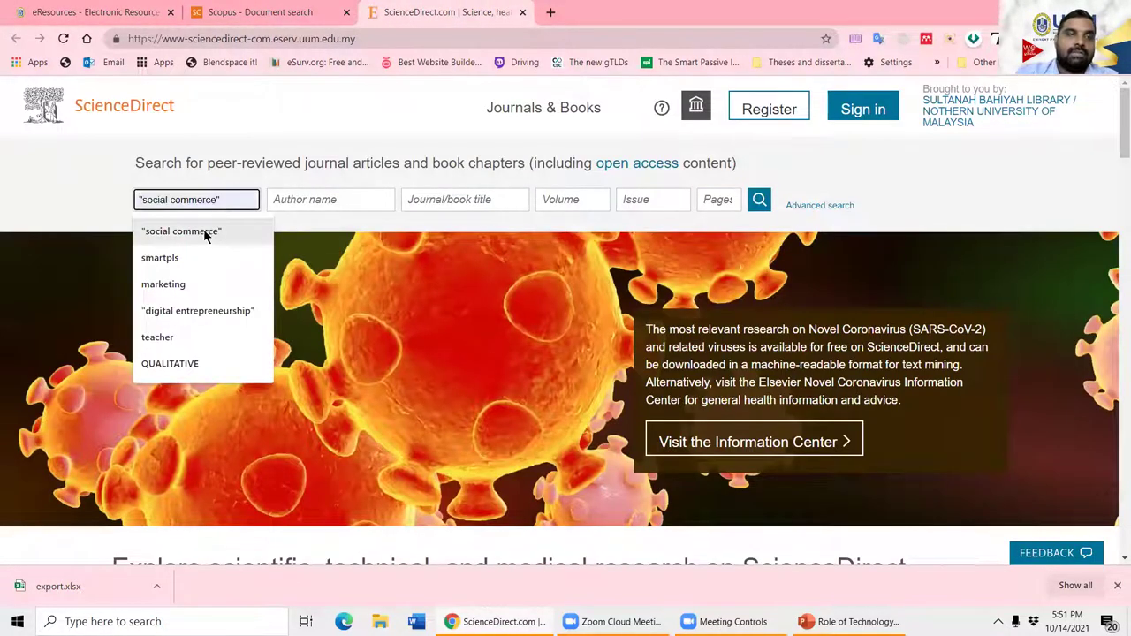
pyautogui.click(202, 233)
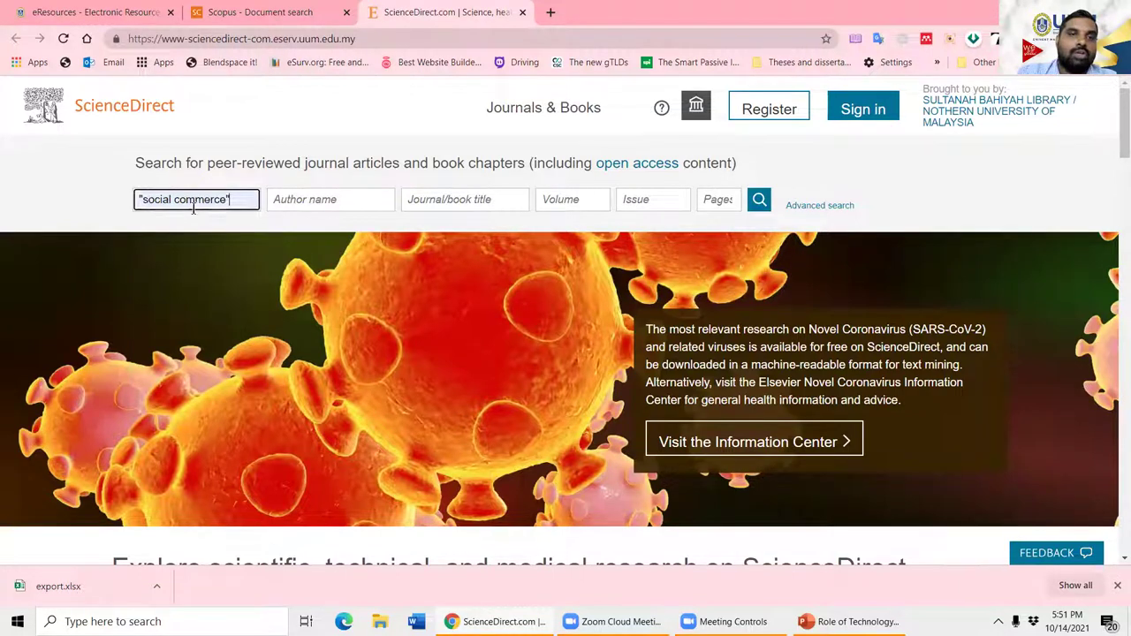
# Step: View the fields of ScienceDirect's advanced search form and return to the home page
pyautogui.click(810, 212)
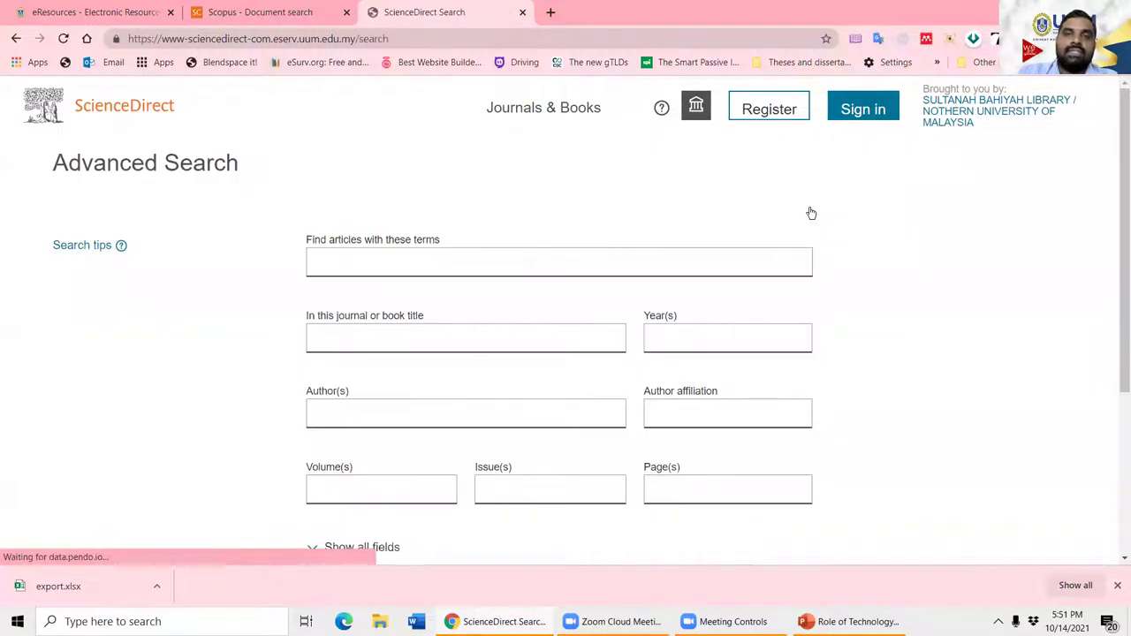
pyautogui.scroll(-2, 621, 402)
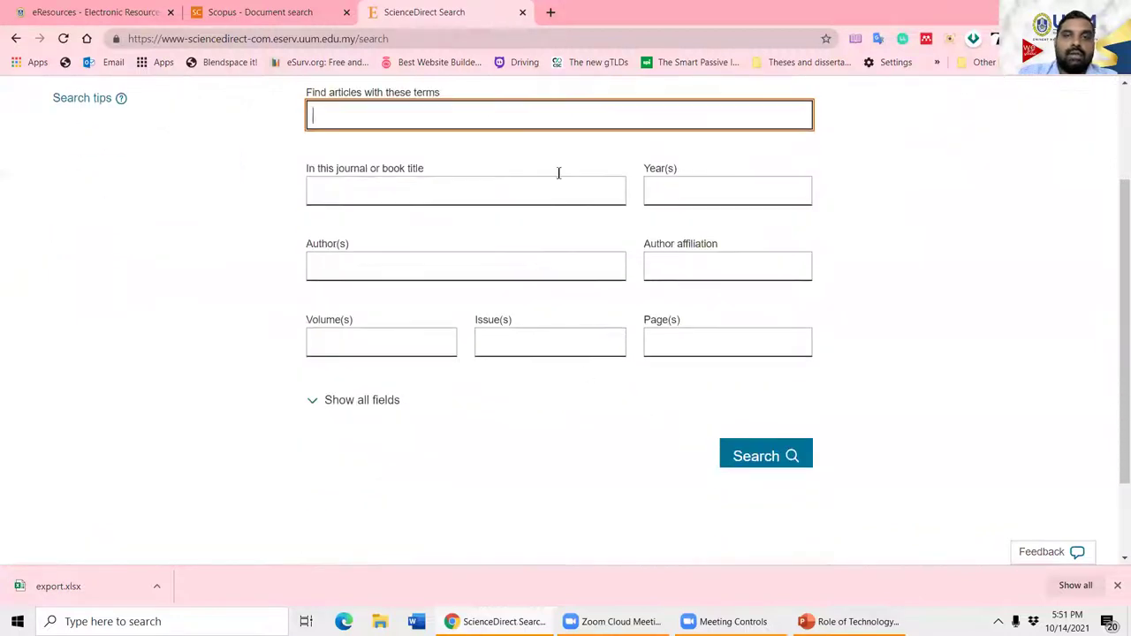
pyautogui.scroll(2, 591, 456)
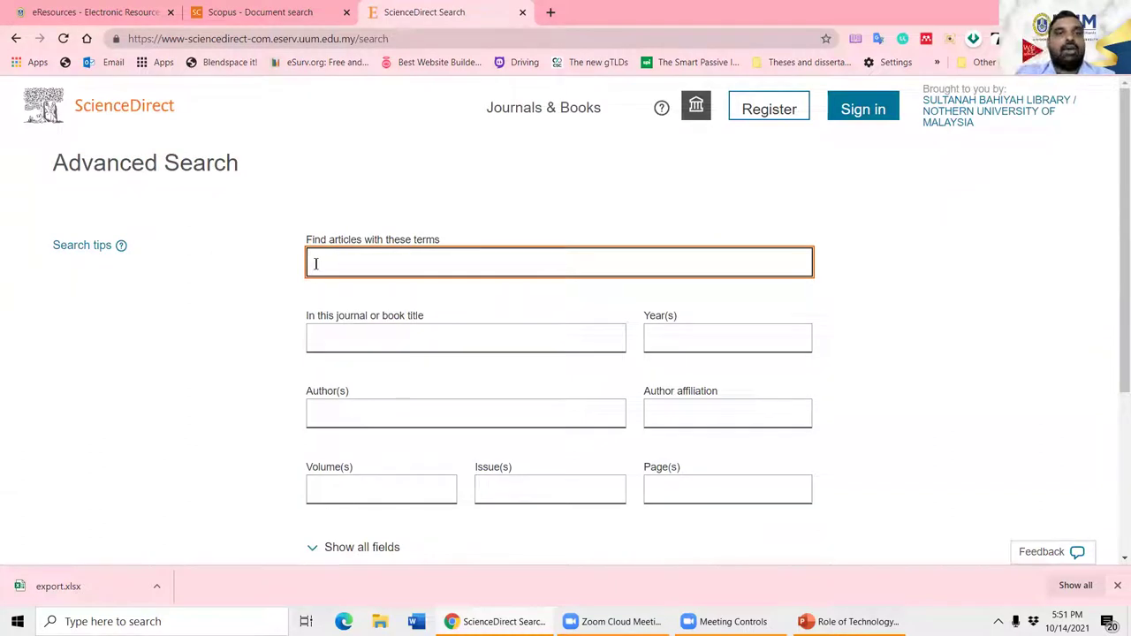
pyautogui.click(16, 38)
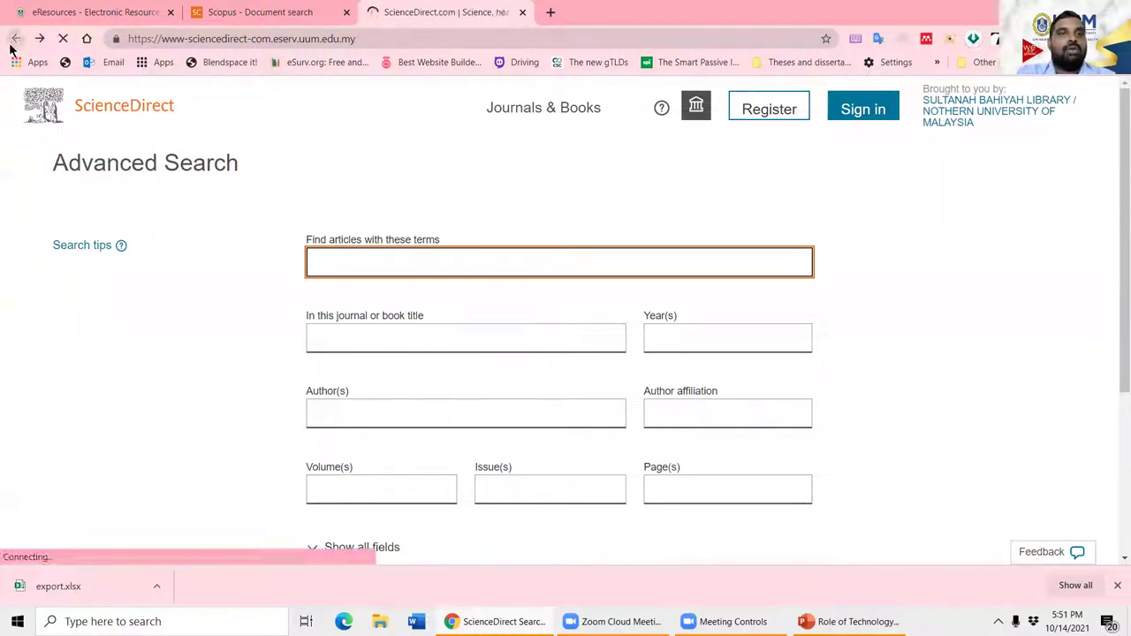
# Step: Run the ScienceDirect search for "social commerce" and look over the resulting articles and refinement options
pyautogui.click(274, 12)
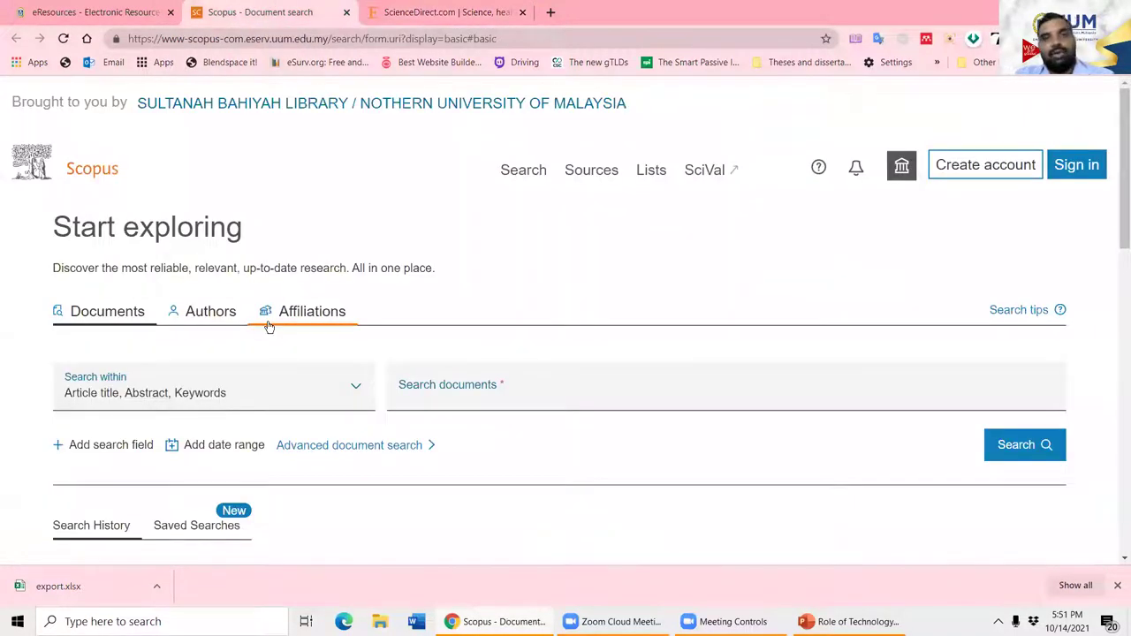
pyautogui.click(396, 11)
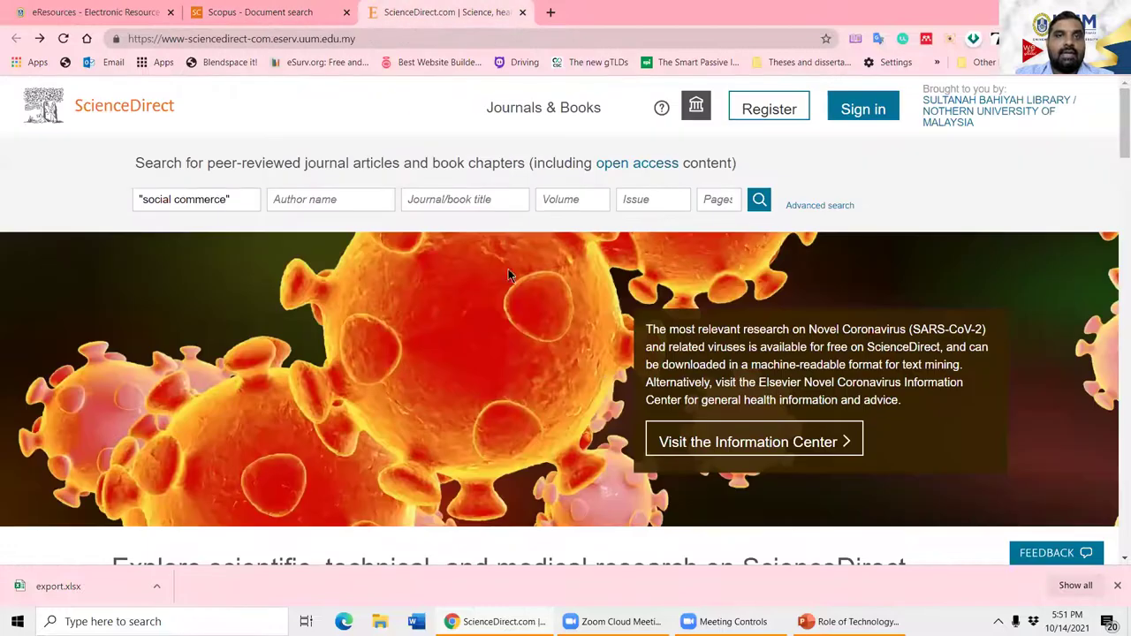
pyautogui.click(760, 200)
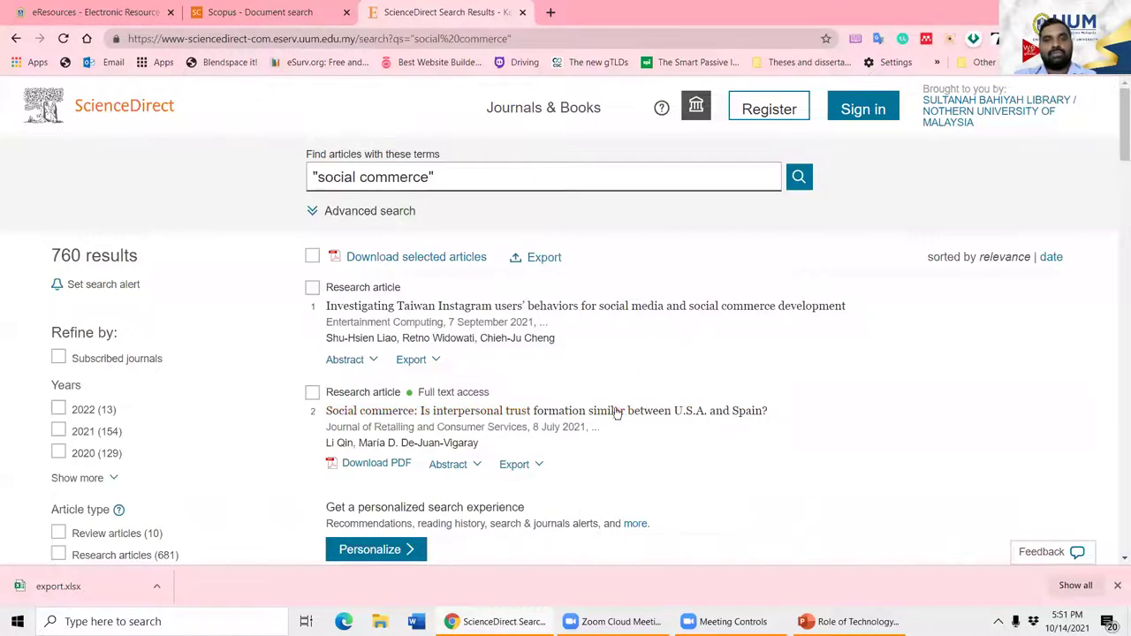
pyautogui.scroll(-2, 611, 406)
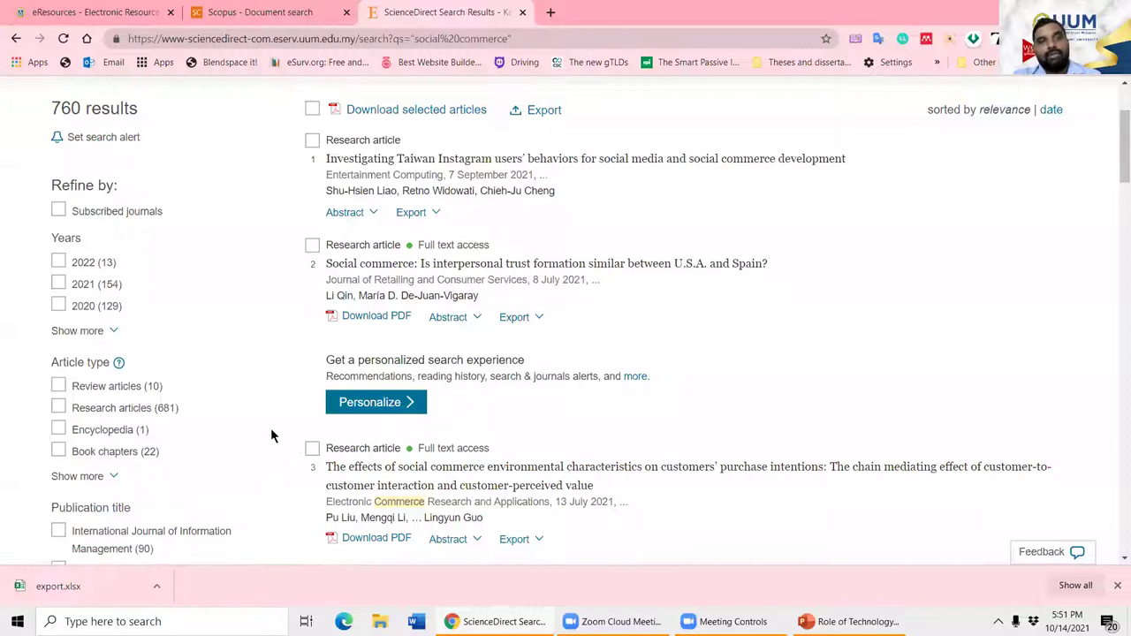
pyautogui.scroll(2, 285, 424)
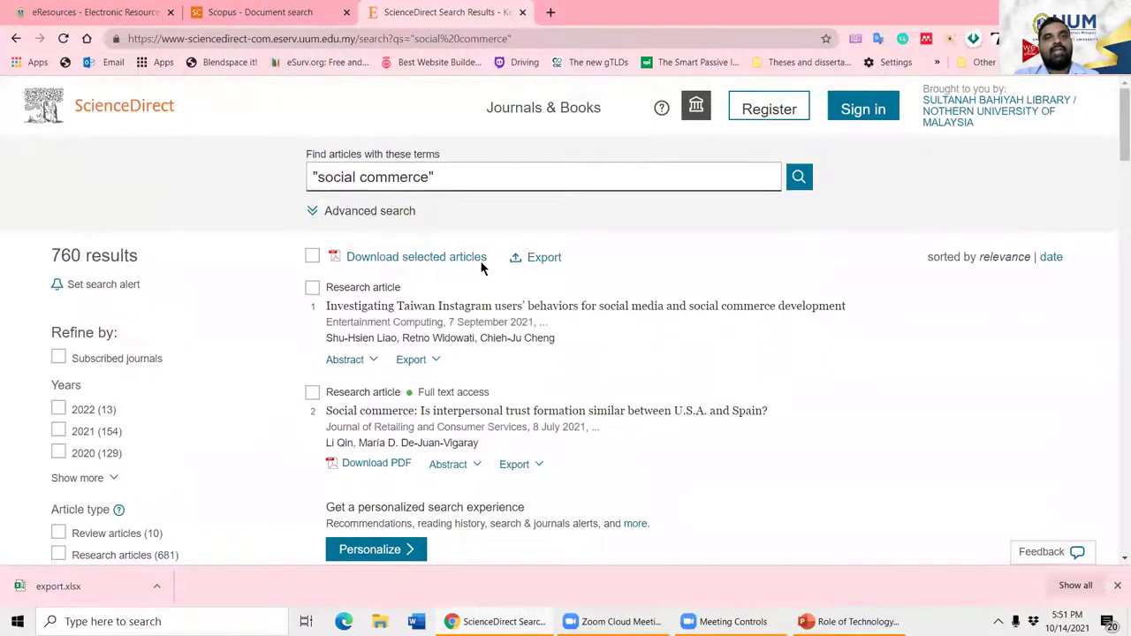
# Step: Narrow the ScienceDirect query to "social commerce" AND Pakistan, run the search and look over the results
pyautogui.click(515, 176)
pyautogui.write('AND')
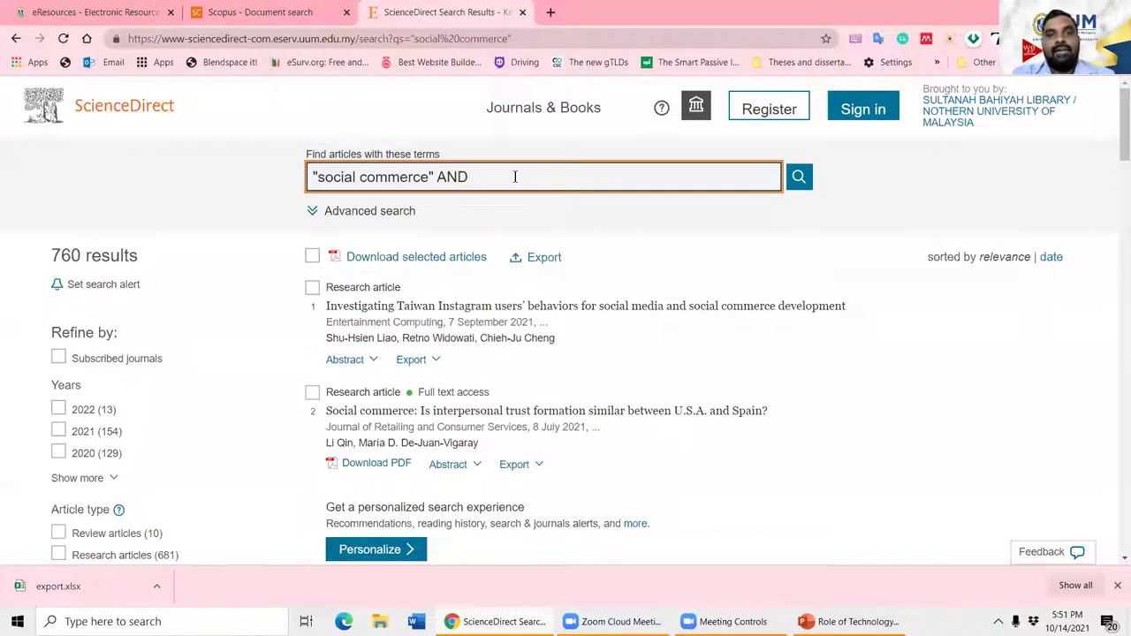
pyautogui.write('Pakistan')
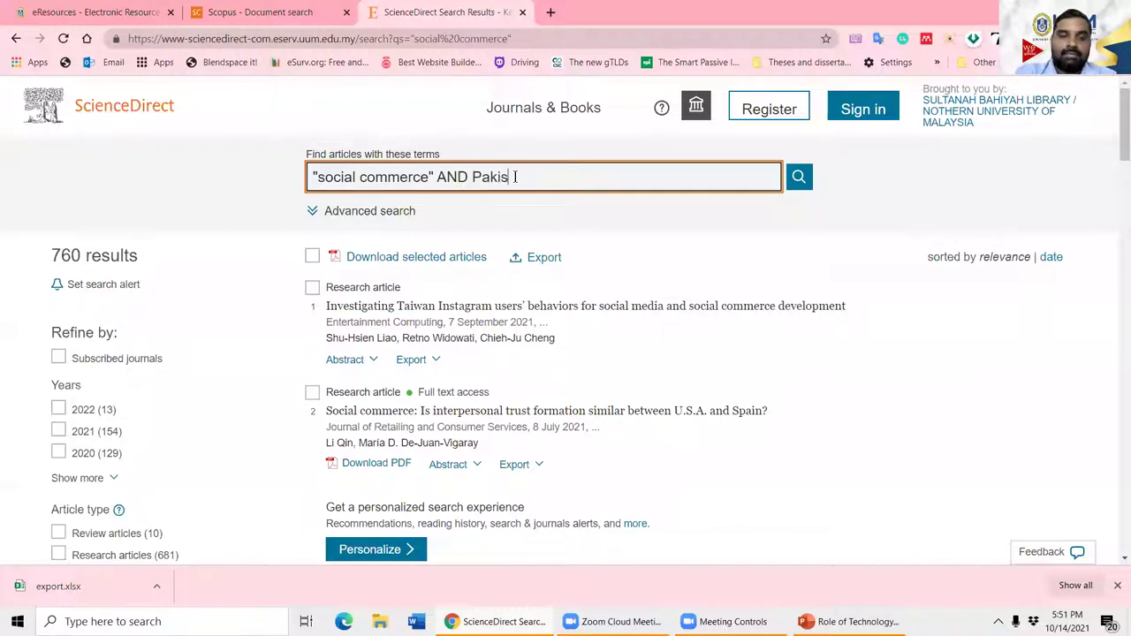
pyautogui.press('Return')
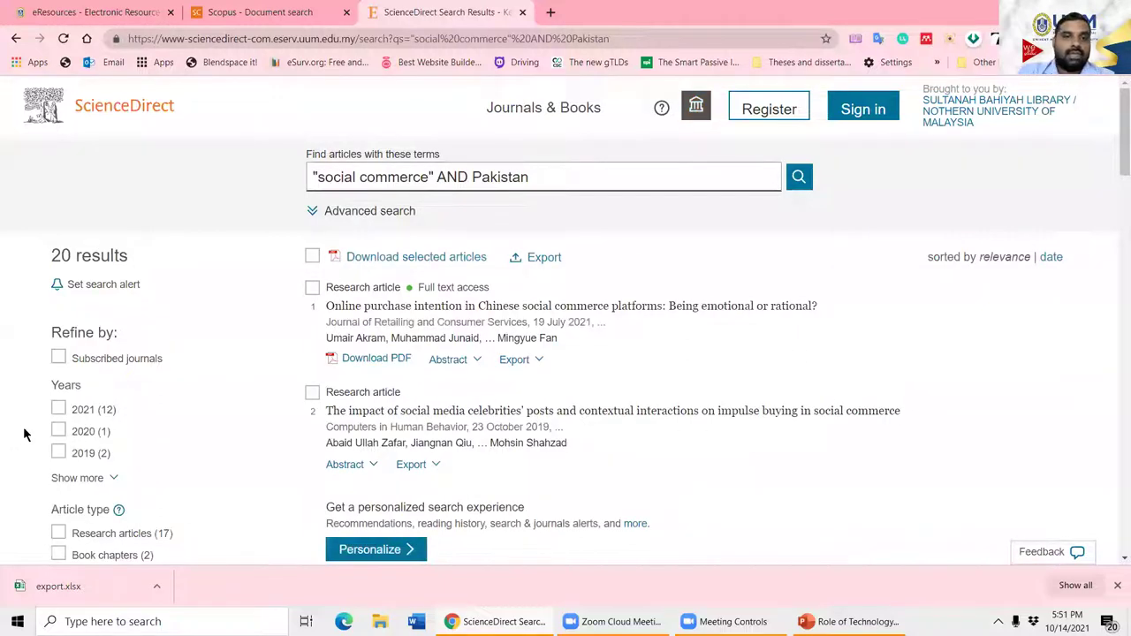
pyautogui.scroll(-1, 6, 436)
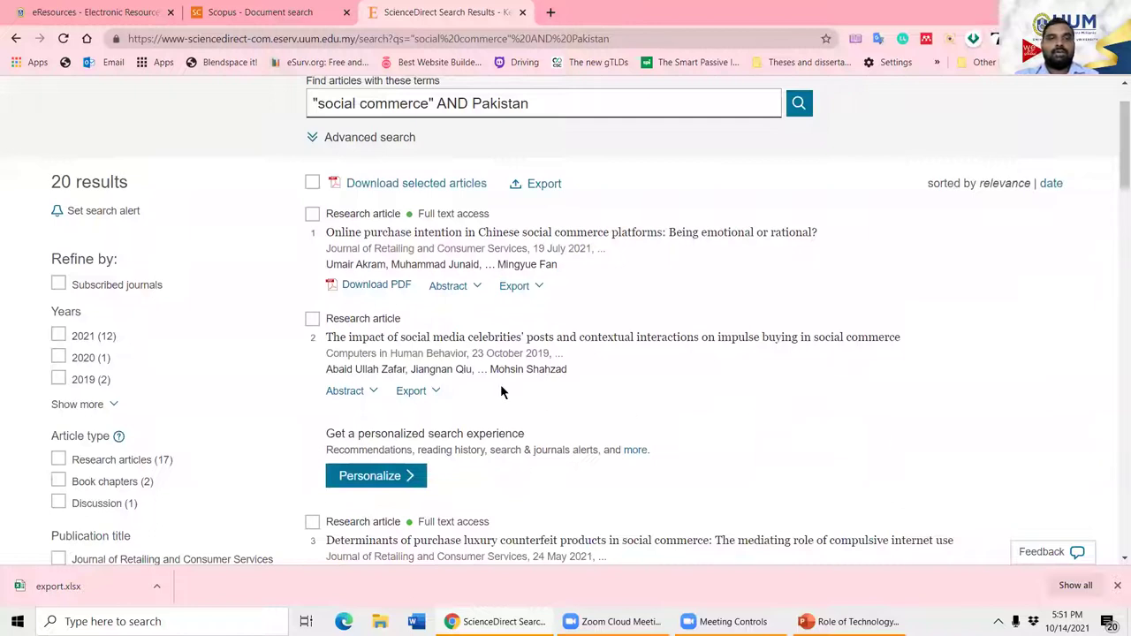
pyautogui.scroll(1, 505, 302)
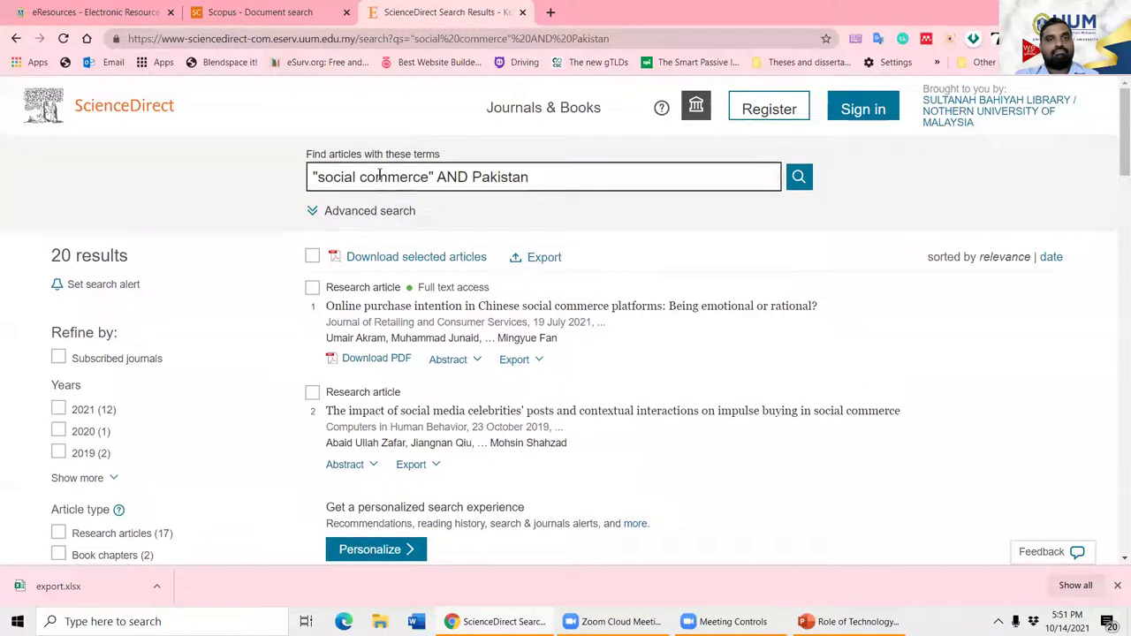
# Step: Replace the country in the query with malaysia and run the ScienceDirect search
pyautogui.click(474, 178)
pyautogui.moveTo(474, 177); pyautogui.dragTo(533, 180)
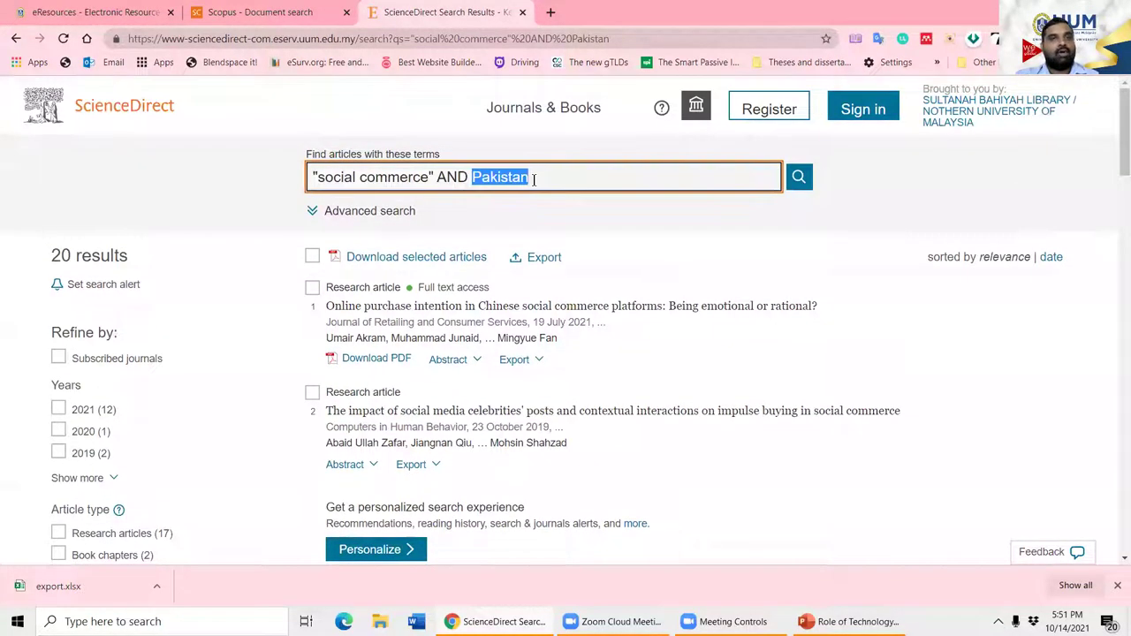
pyautogui.write('malaysia')
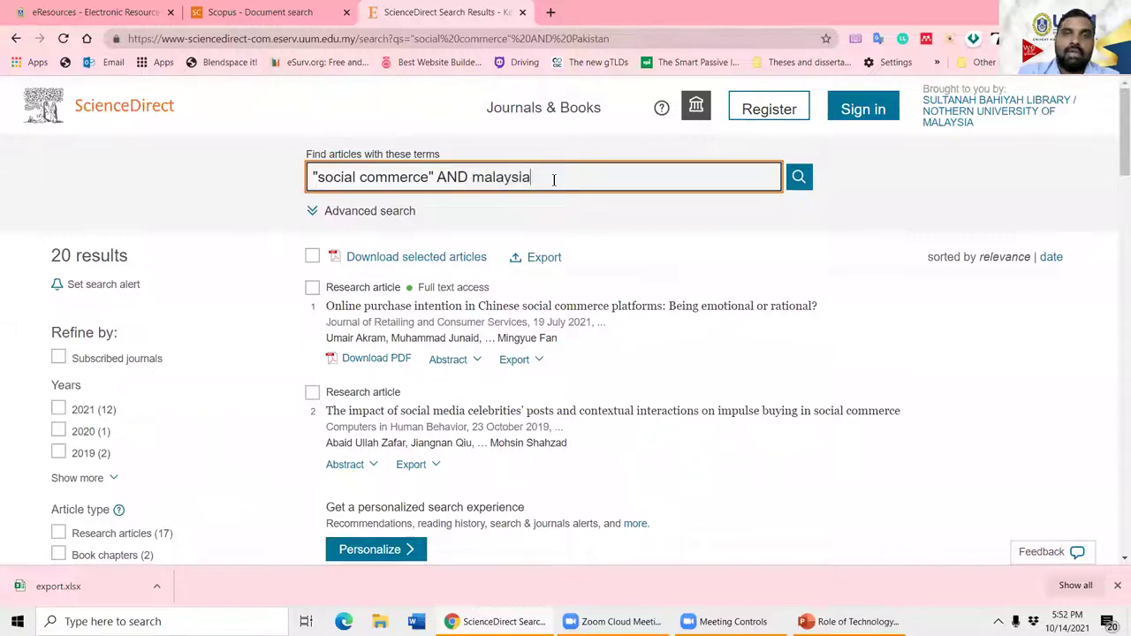
pyautogui.press('Return')
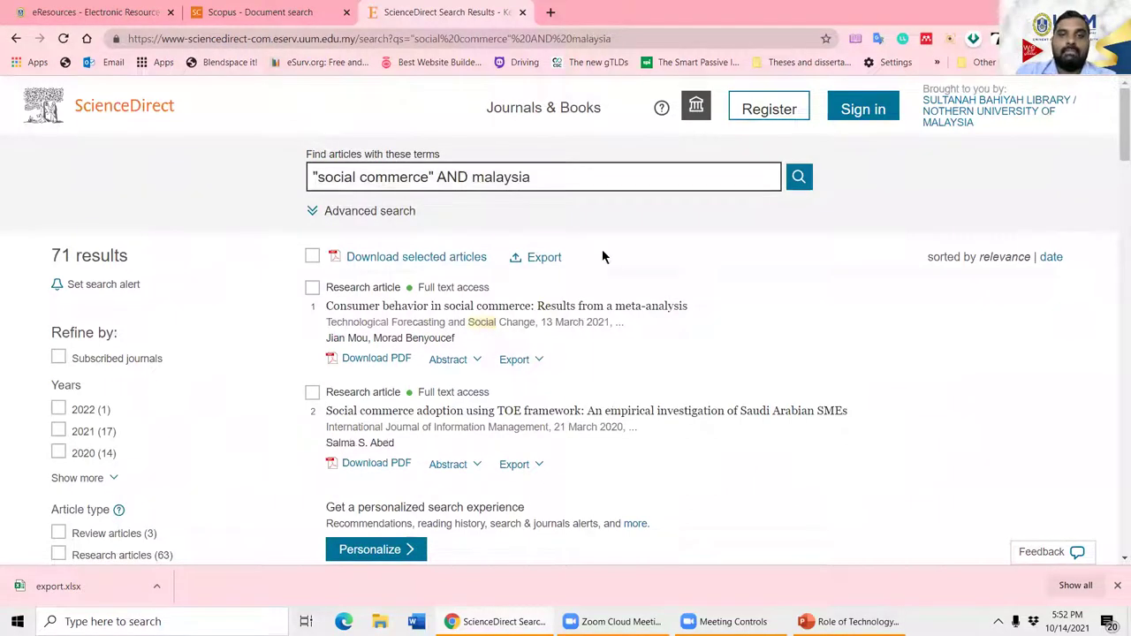
# Step: Change the country in the query back to pakistan and rerun the search
pyautogui.click(539, 177)
pyautogui.doubleClick(604, 178)
pyautogui.write('pakistan')
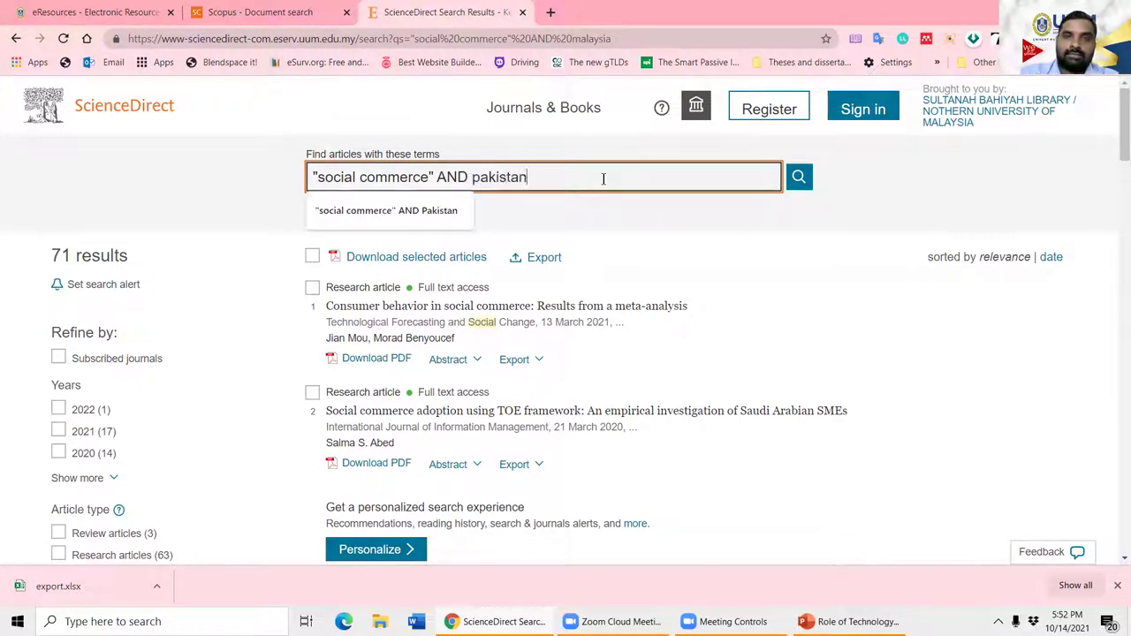
pyautogui.press('Return')
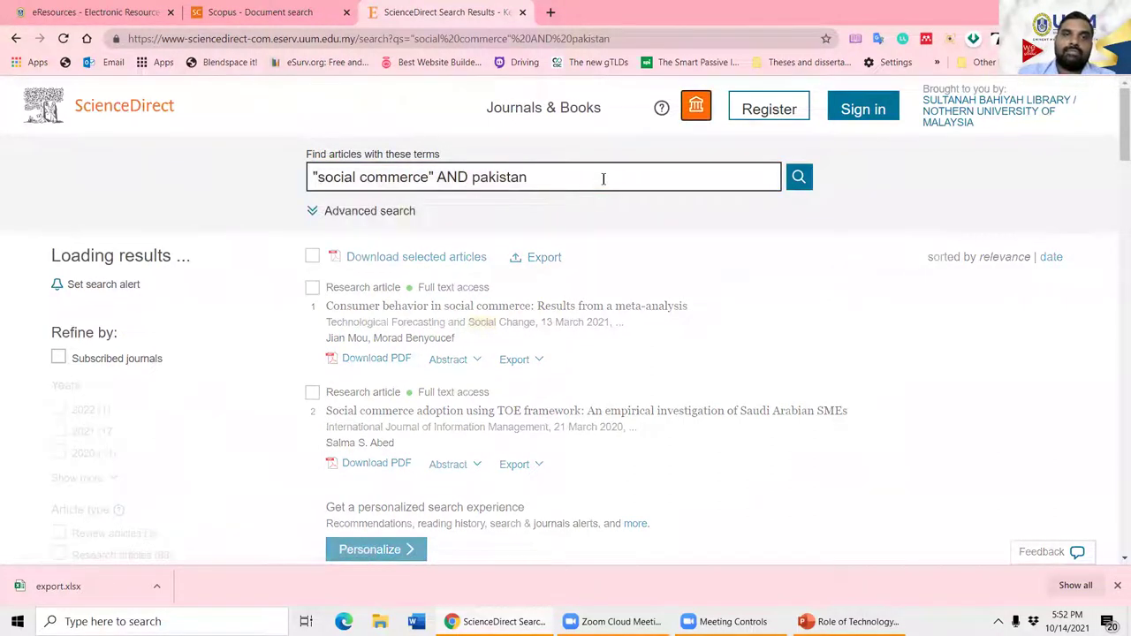
pyautogui.click(570, 176)
pyautogui.write('NOT')
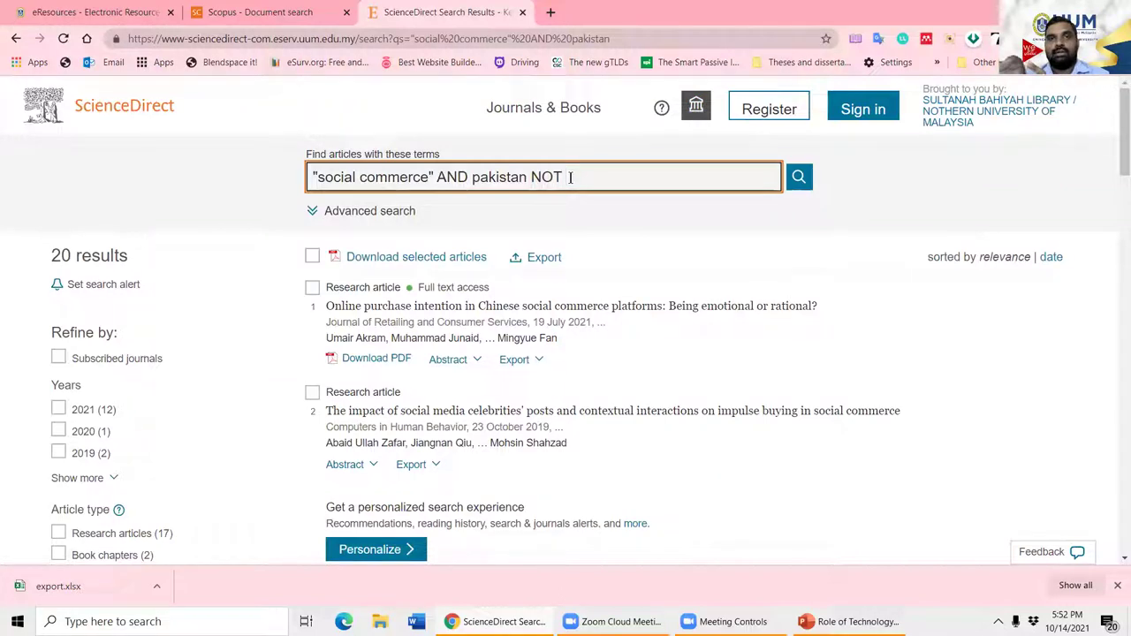
pyautogui.press('BackSpace')
pyautogui.press('BackSpace')
pyautogui.press('BackSpace')
pyautogui.press('BackSpace')
pyautogui.press('BackSpace')
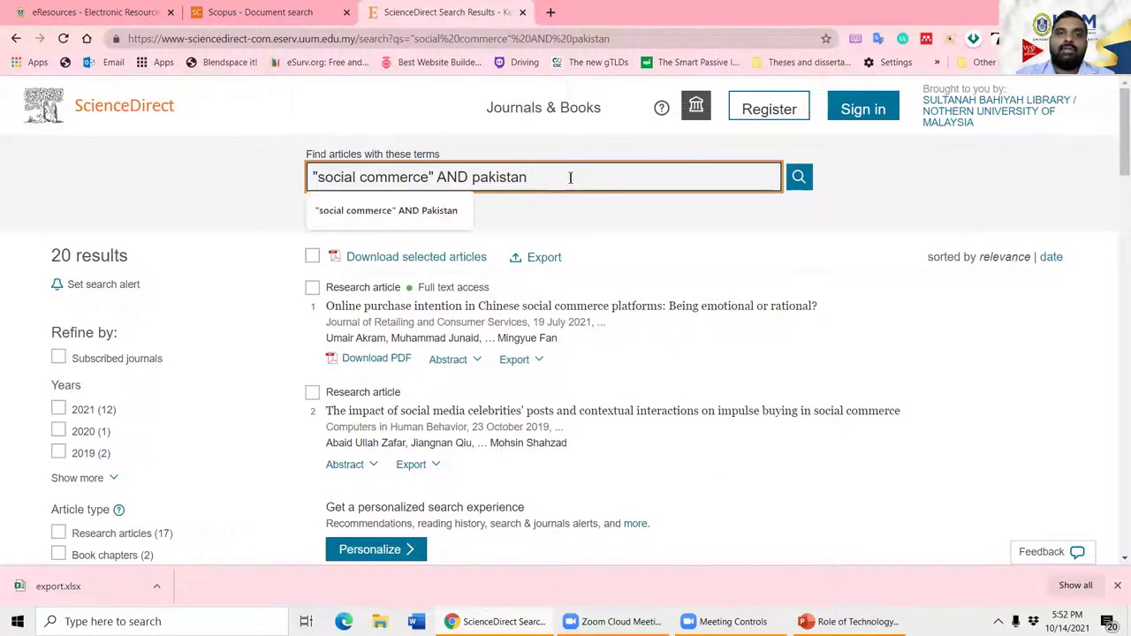
pyautogui.press('Return')
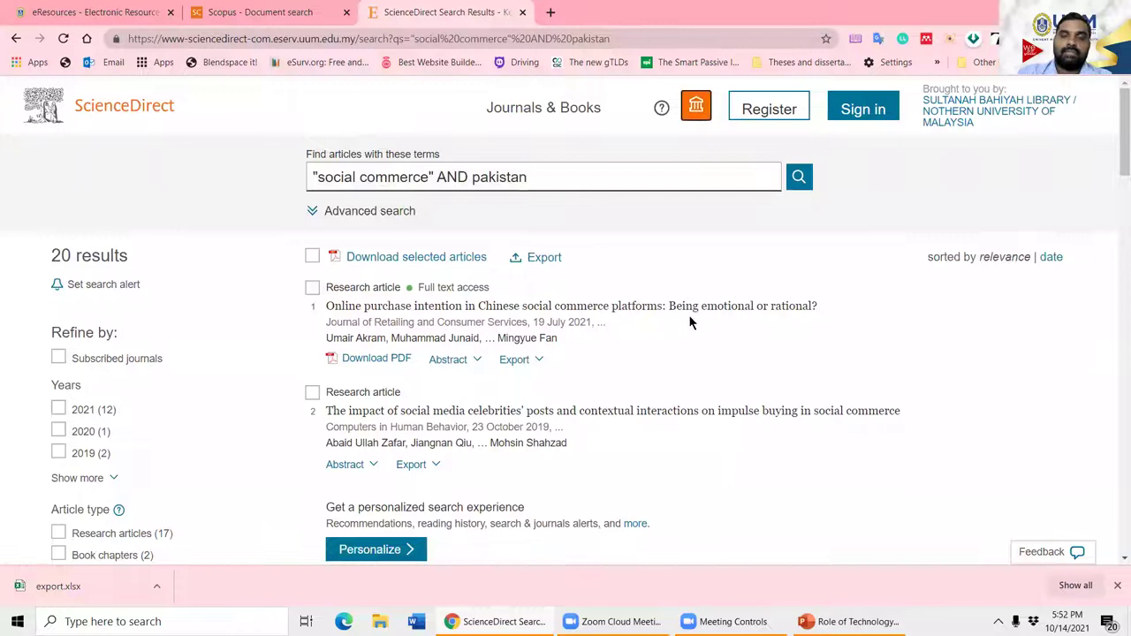
# Step: Open the PDF of the research article on determinants of purchasing luxury counterfeit products in social commerce and dismiss the downloads bar
pyautogui.scroll(-4, 719, 359)
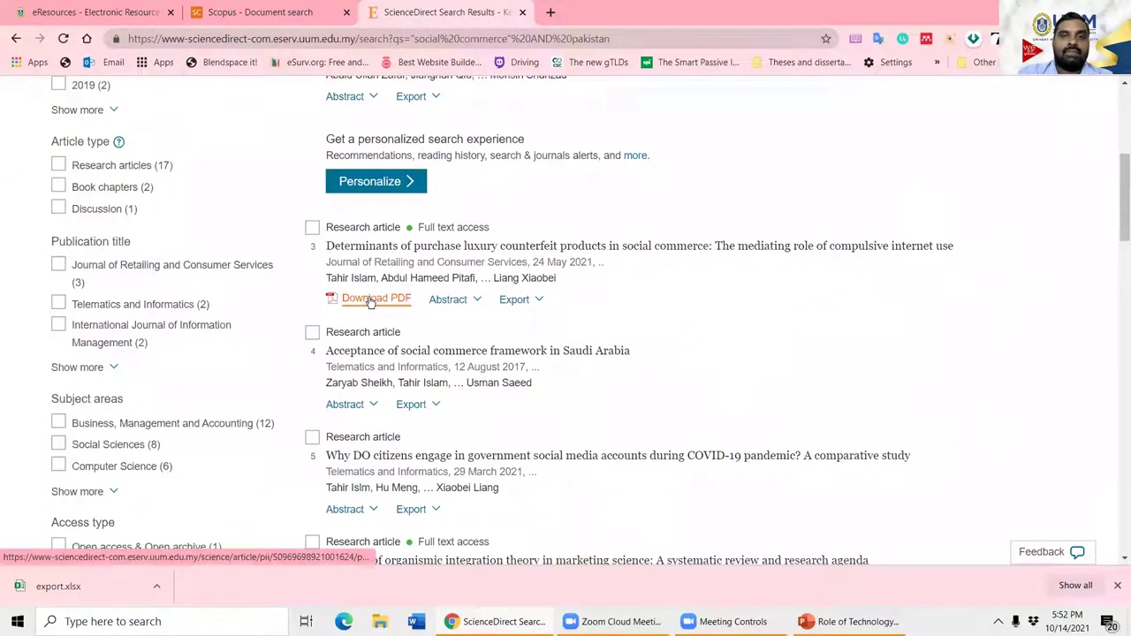
pyautogui.click(371, 300)
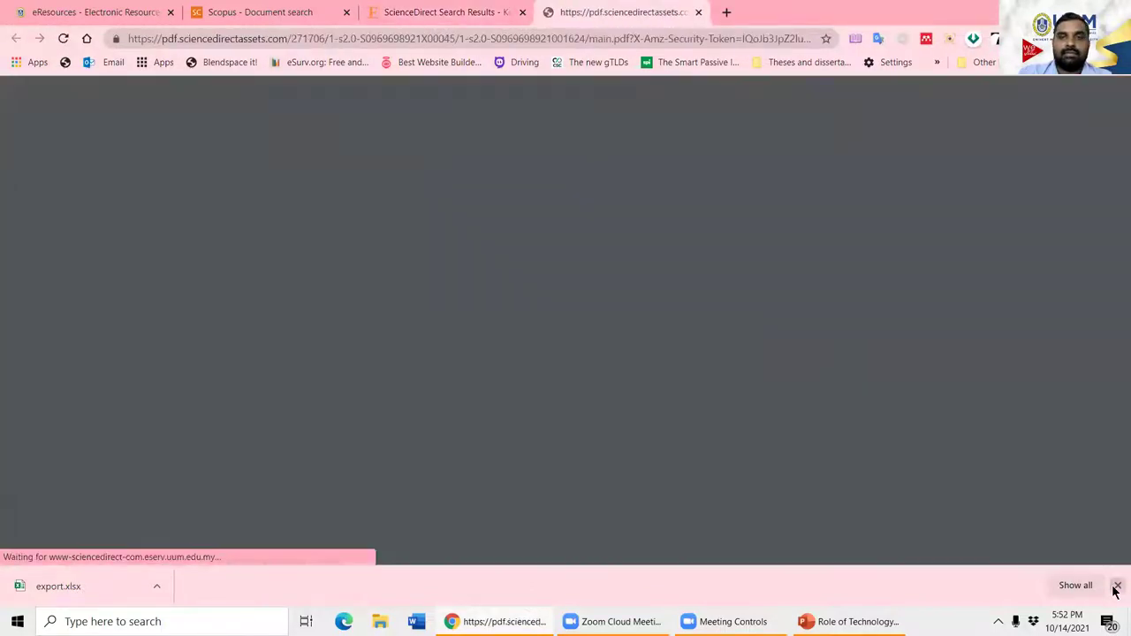
pyautogui.click(1115, 587)
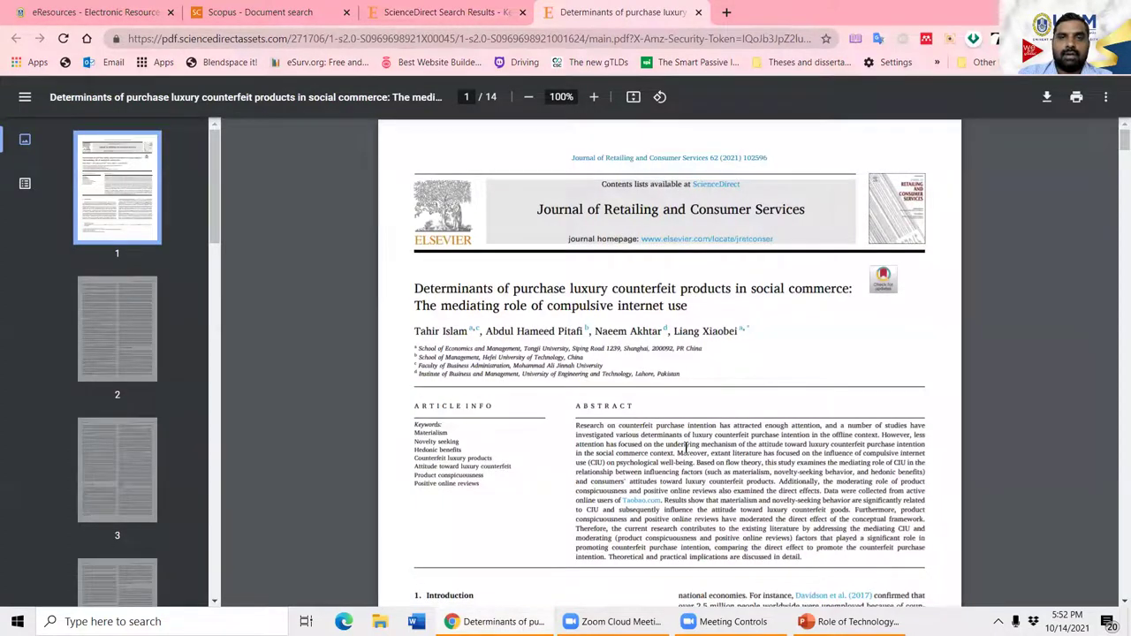
# Step: Read through the article's first page and search the PDF for the word pakistan
pyautogui.scroll(-3, 685, 449)
pyautogui.keyDown('ctrl'); pyautogui.scroll(3, 651, 451); pyautogui.keyUp('ctrl')
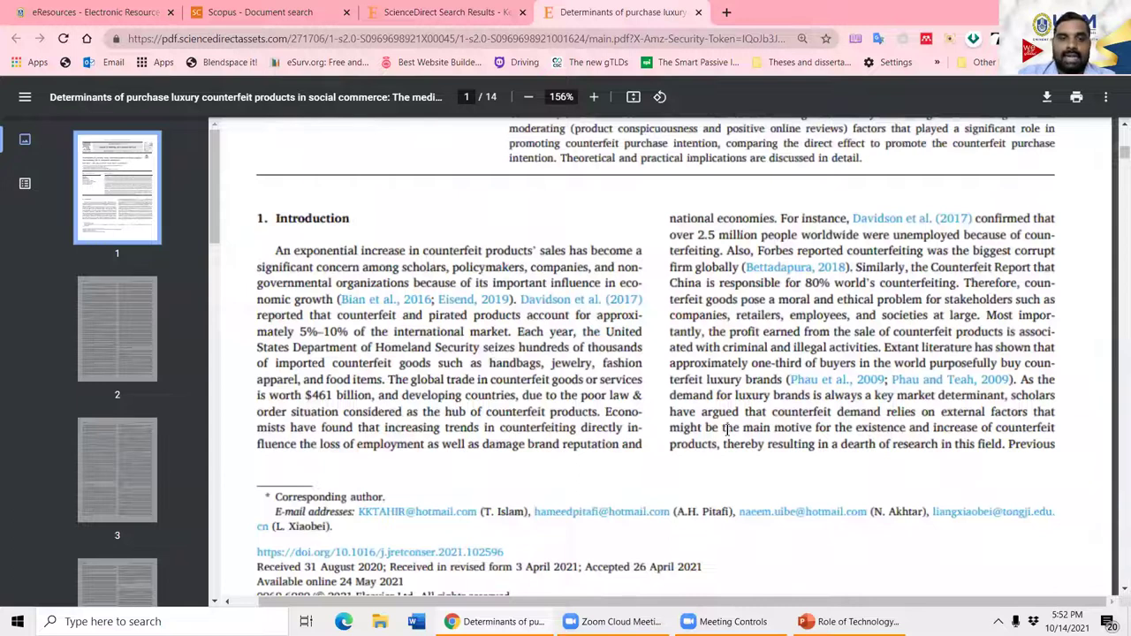
pyautogui.keyDown('ctrl'); pyautogui.scroll(-2, 727, 429); pyautogui.keyUp('ctrl')
pyautogui.hotkey('ctrl', 'f')
pyautogui.write('pakista')
pyautogui.click(912, 399)
pyautogui.hotkey('ctrl', 'f')
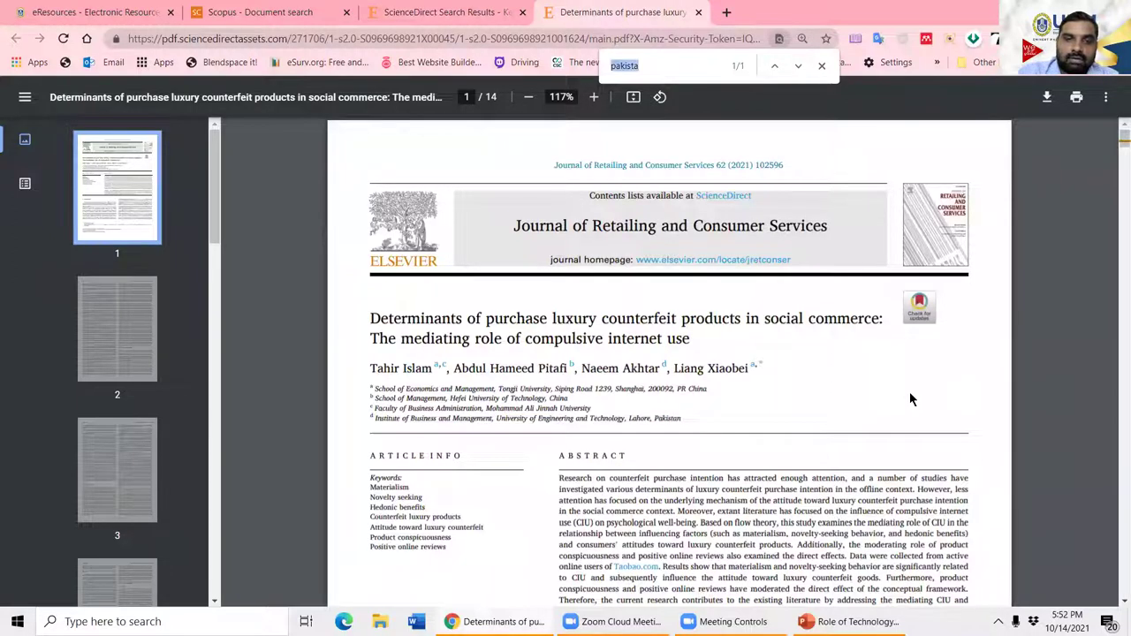
pyautogui.write('pakis')
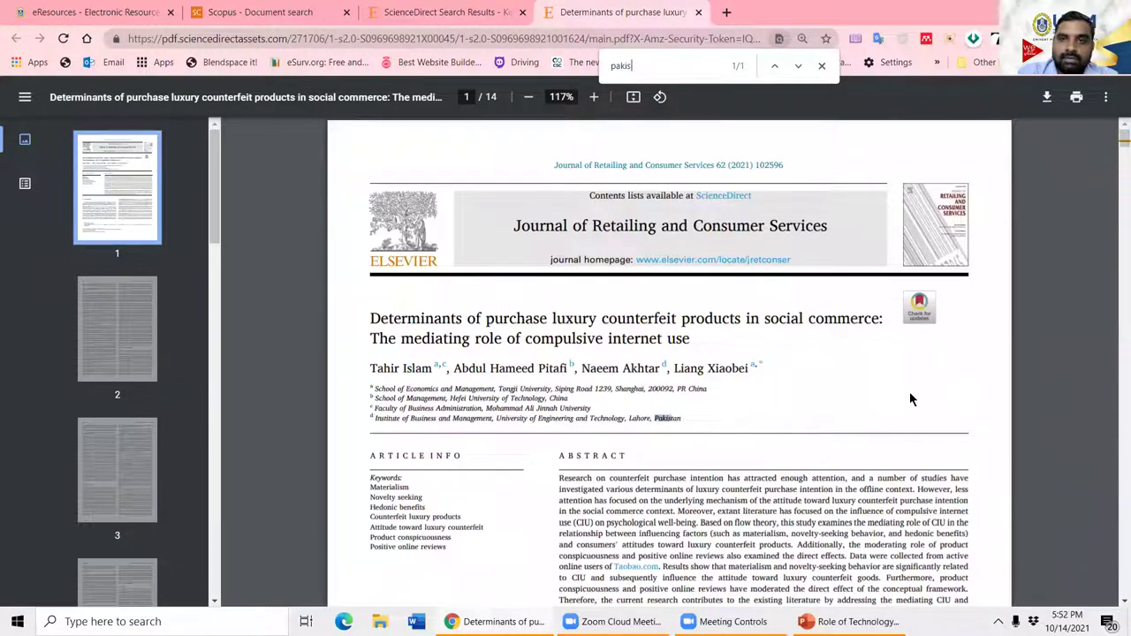
pyautogui.write('tan')
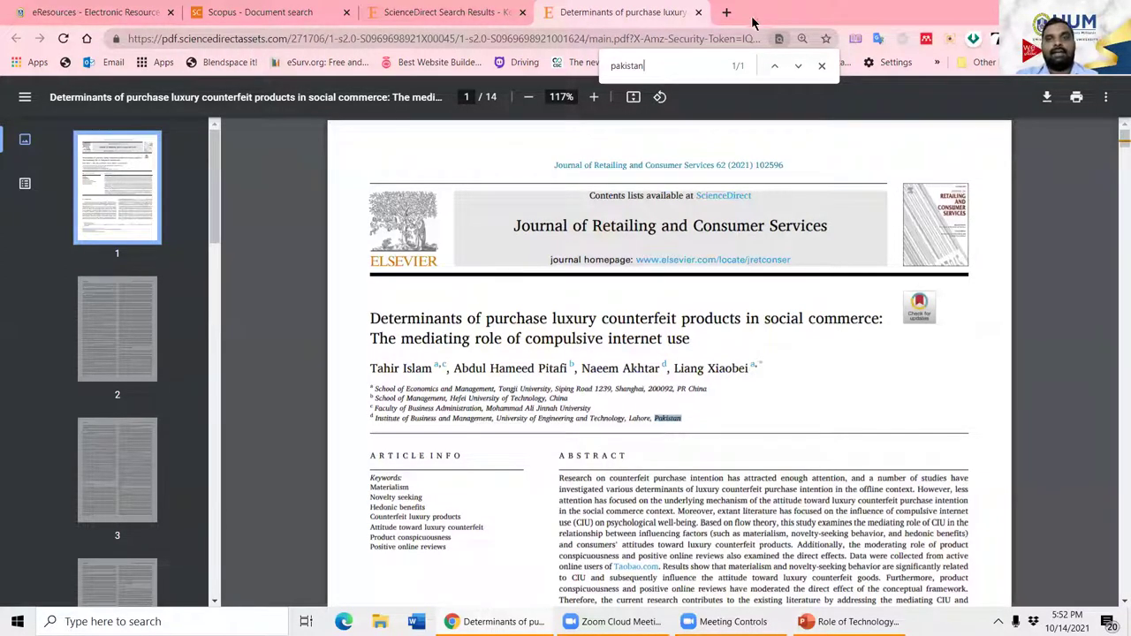
# Step: Close the article PDF and the ScienceDirect results page to return to Scopus
pyautogui.click(698, 13)
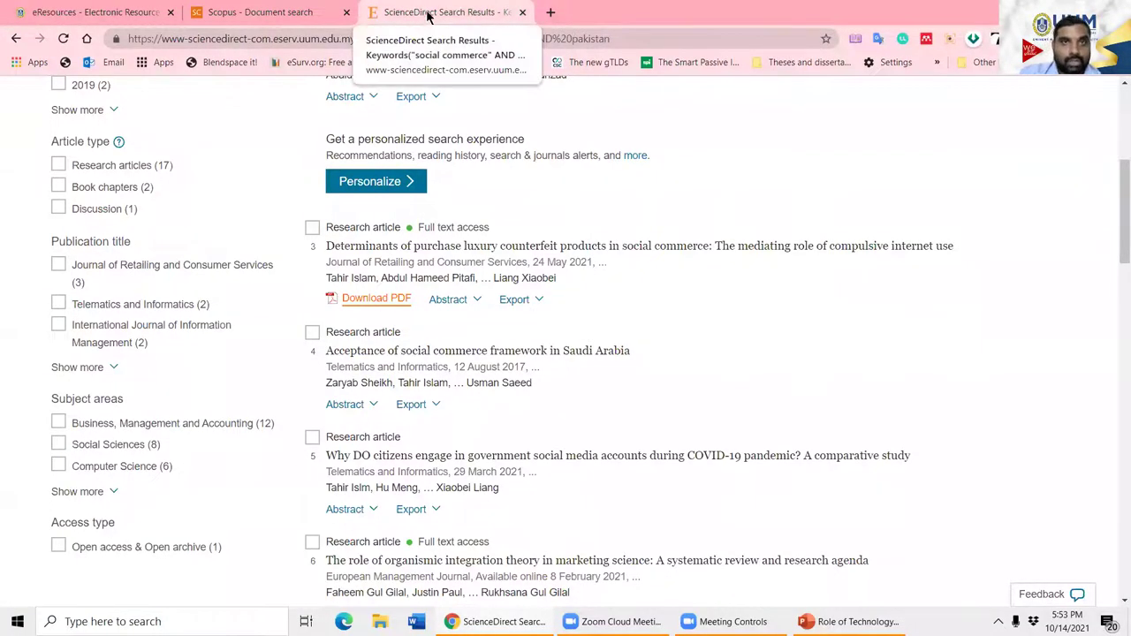
pyautogui.moveTo(429, 12); pyautogui.dragTo(755, 101)
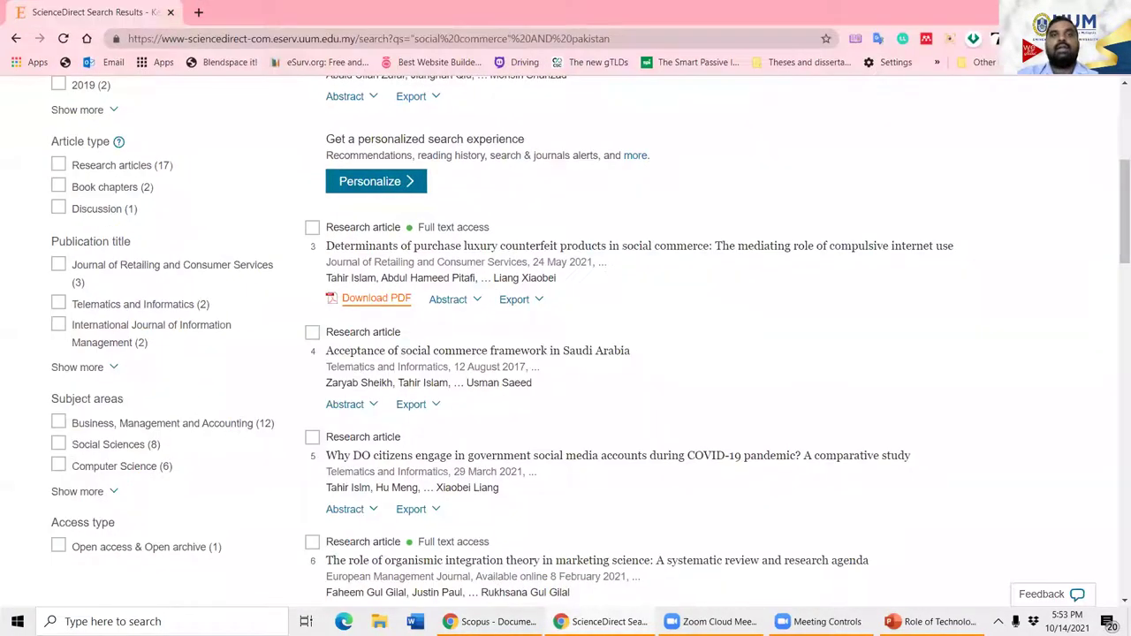
pyautogui.hotkey('ctrl', 'w')
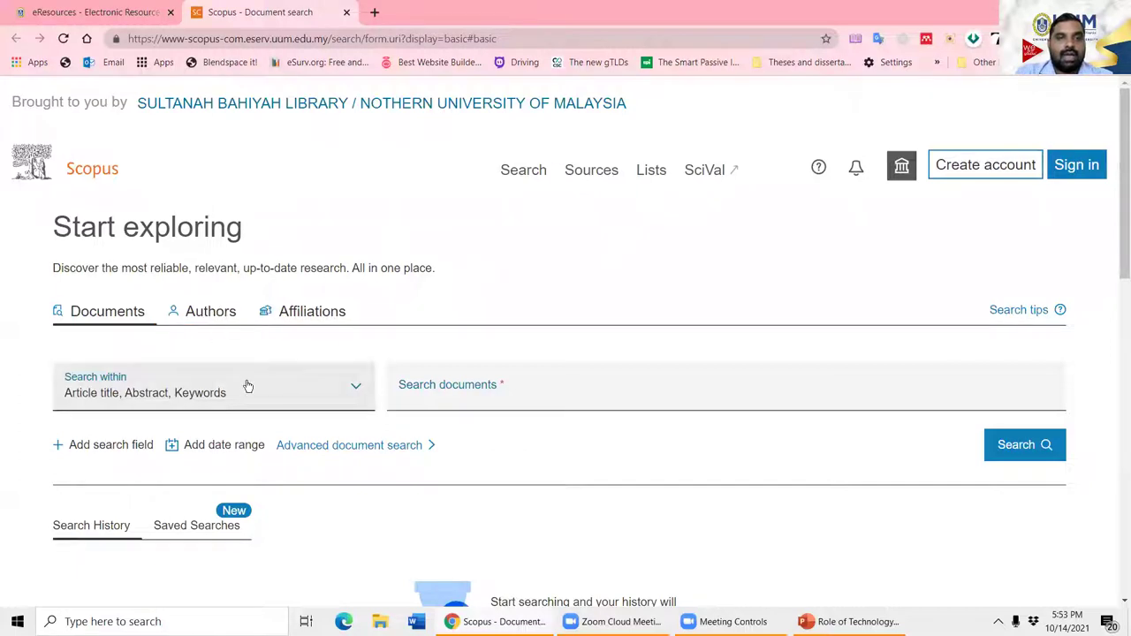
# Step: Switch Scopus to searching affiliations, enter superior university and dismiss the suggestions
pyautogui.click(301, 317)
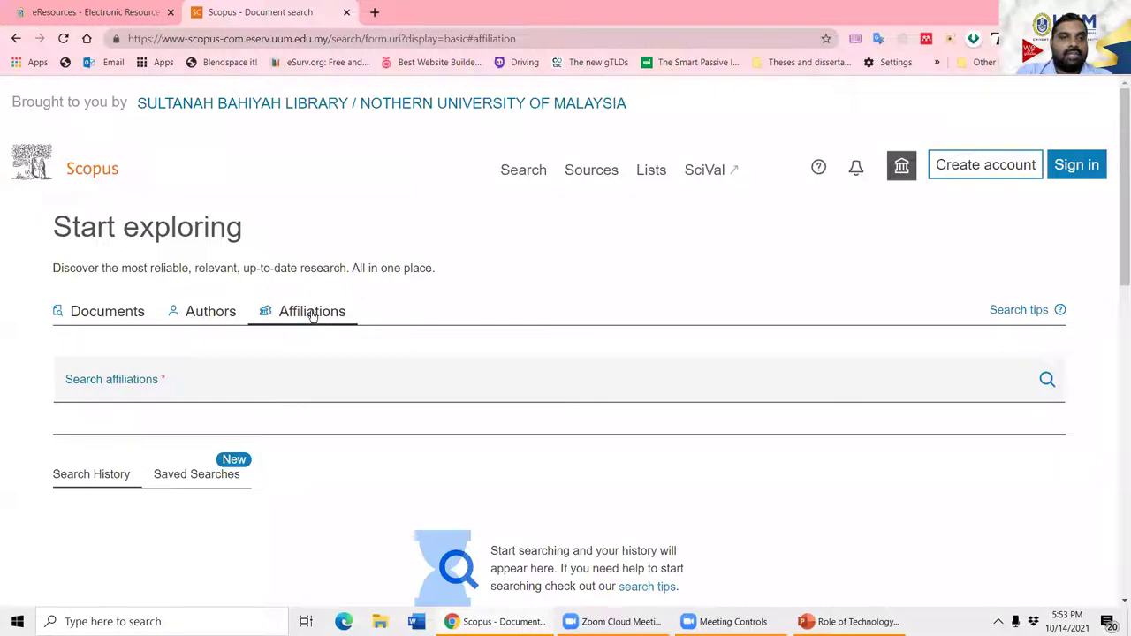
pyautogui.click(177, 397)
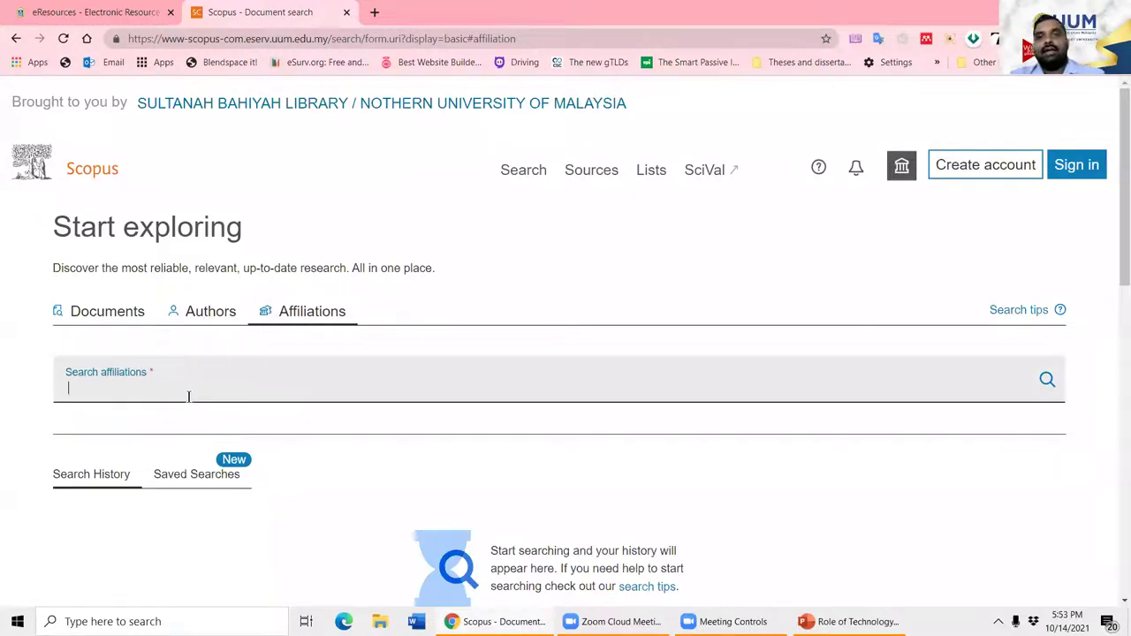
pyautogui.write('super')
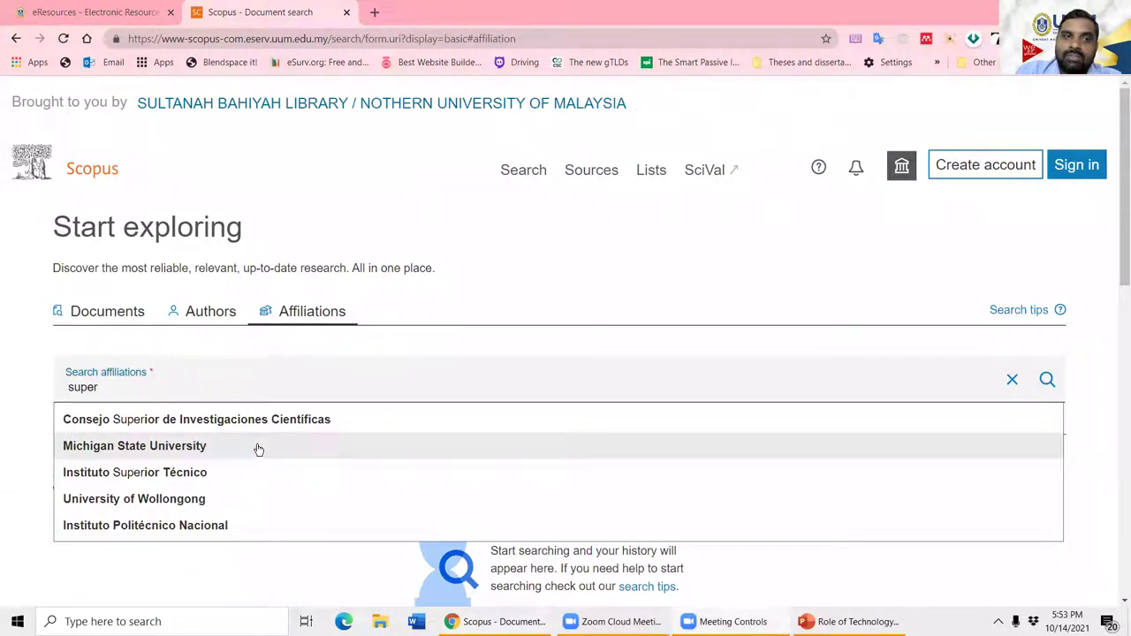
pyautogui.write('ior university')
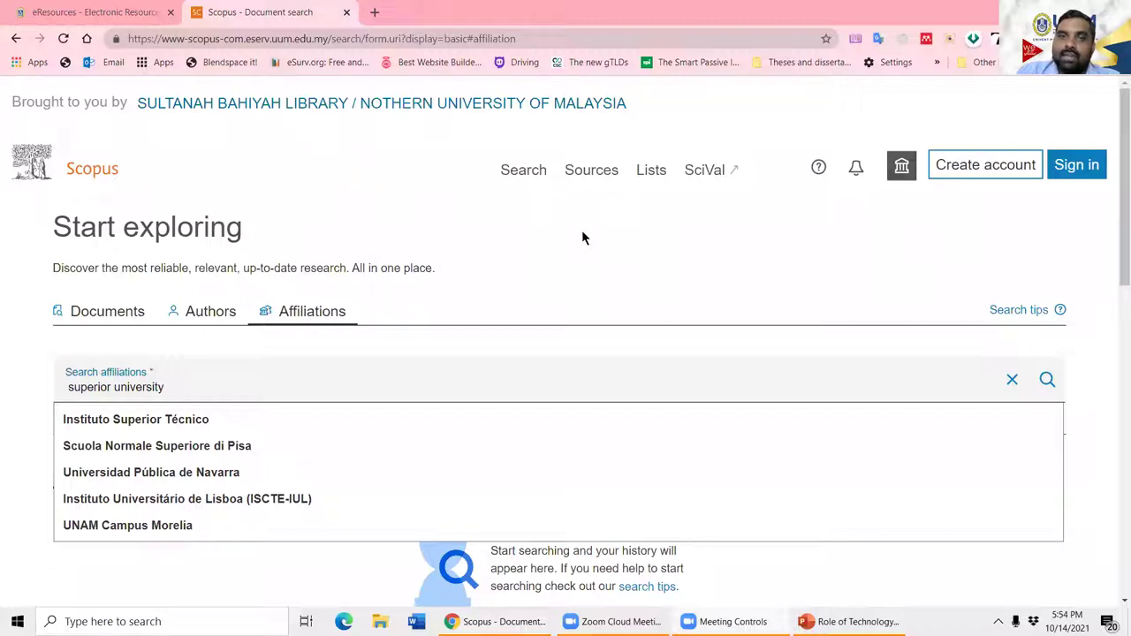
pyautogui.click(30, 409)
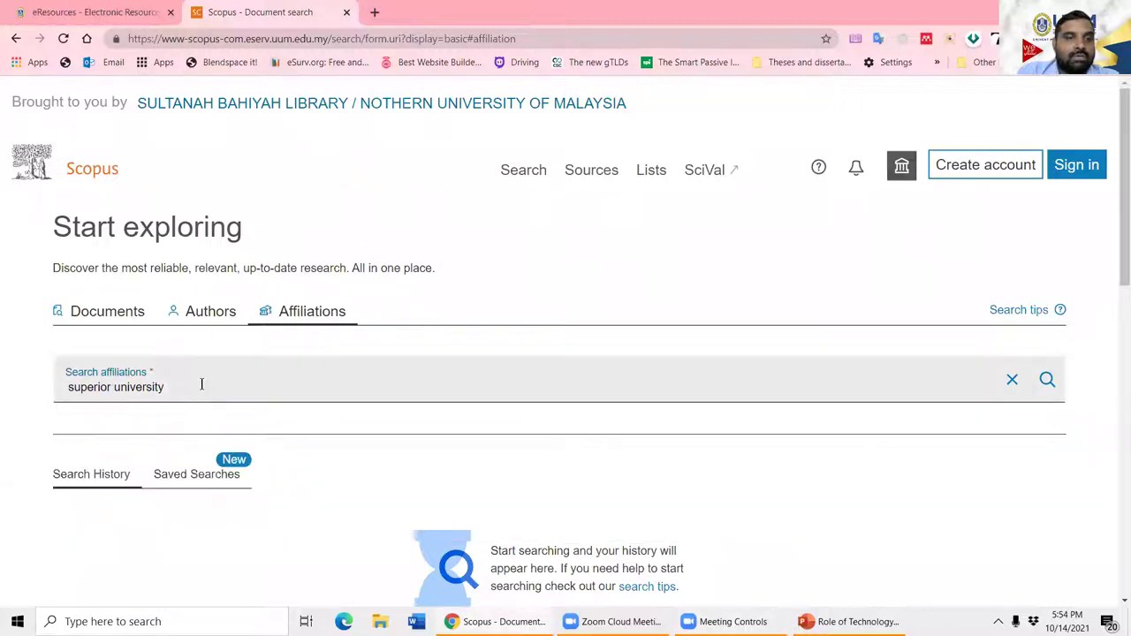
# Step: Replace the affiliation query with Superior University Lahore and open the profile of The Superior University, Lahore
pyautogui.moveTo(202, 384); pyautogui.dragTo(4, 391)
pyautogui.press('BackSpace')
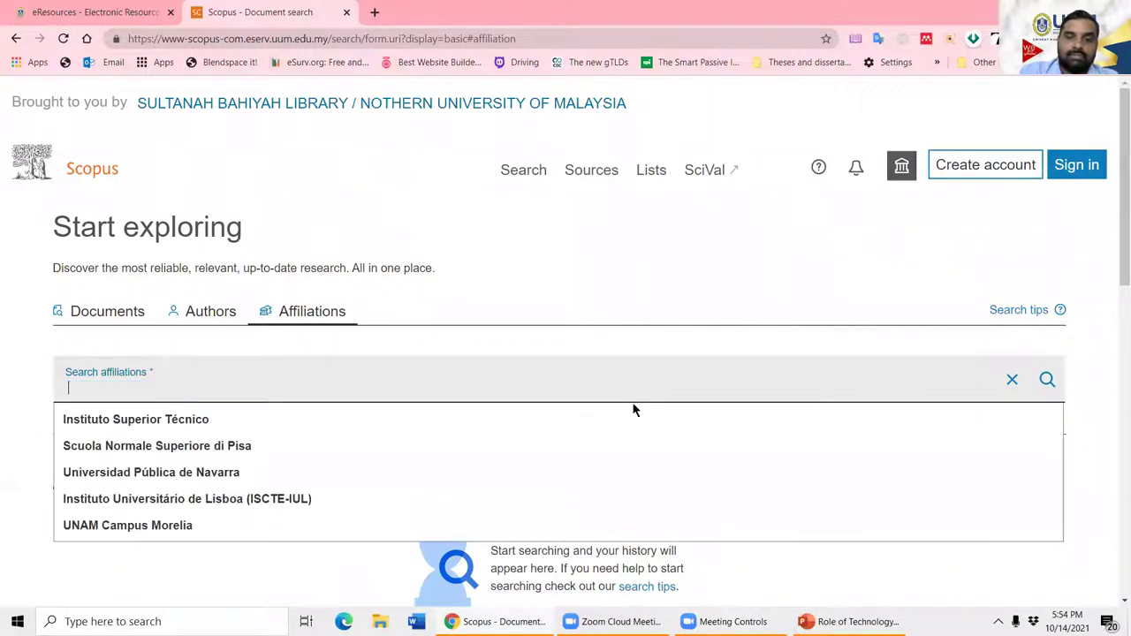
pyautogui.write('Superior University Lahore')
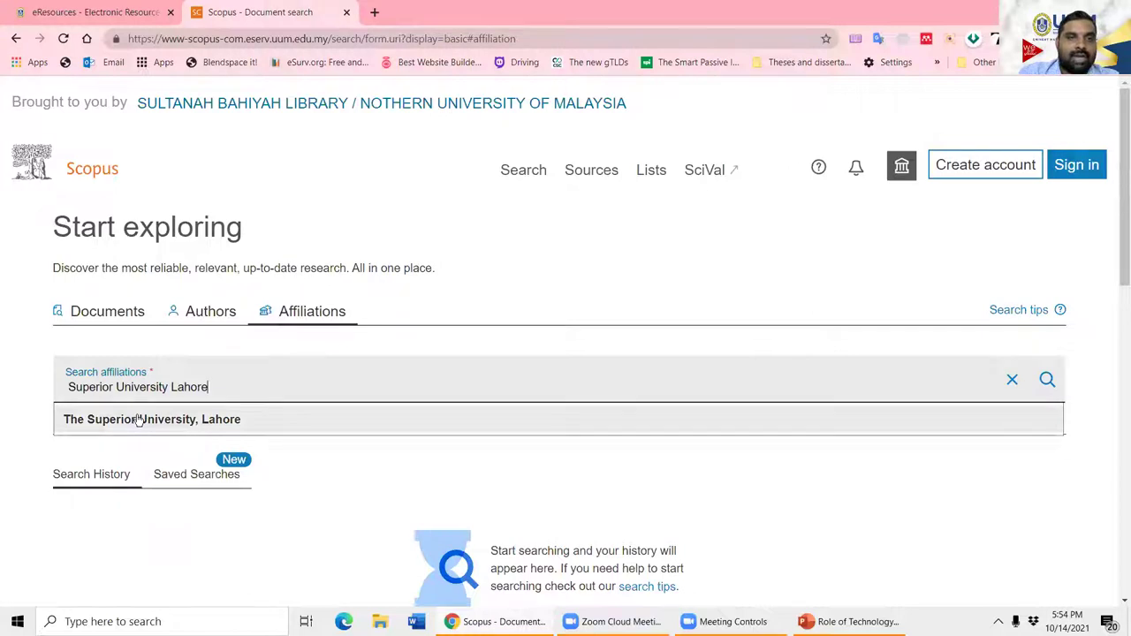
pyautogui.click(139, 420)
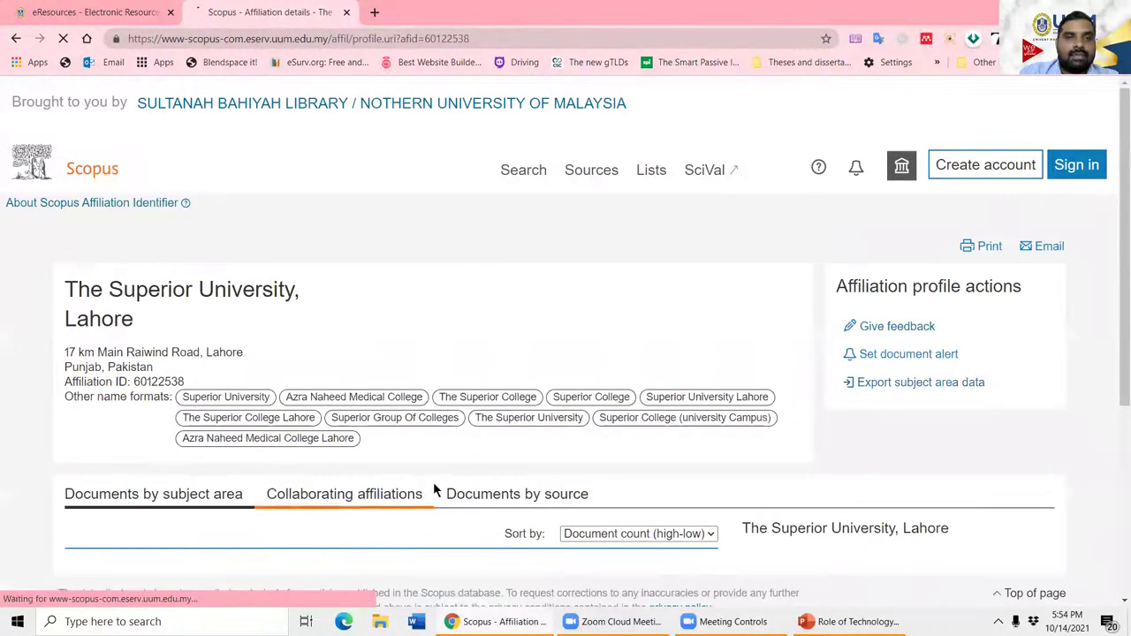
# Step: Look over the university's affiliation profile and its list of affiliated authors, and return to the profile
pyautogui.scroll(-3, 434, 492)
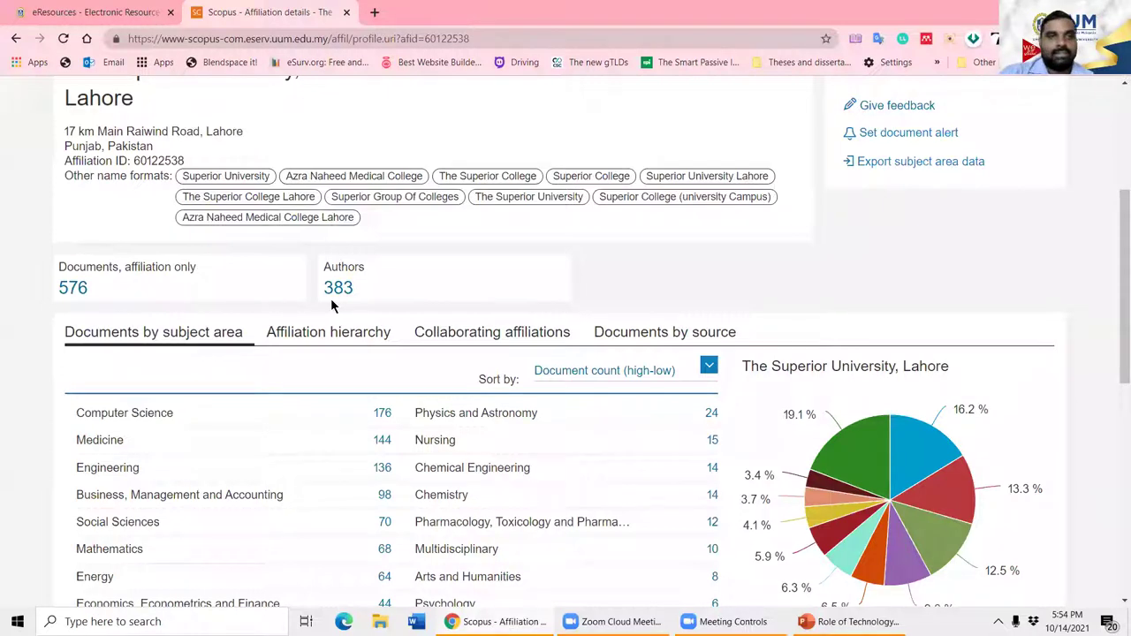
pyautogui.click(350, 290)
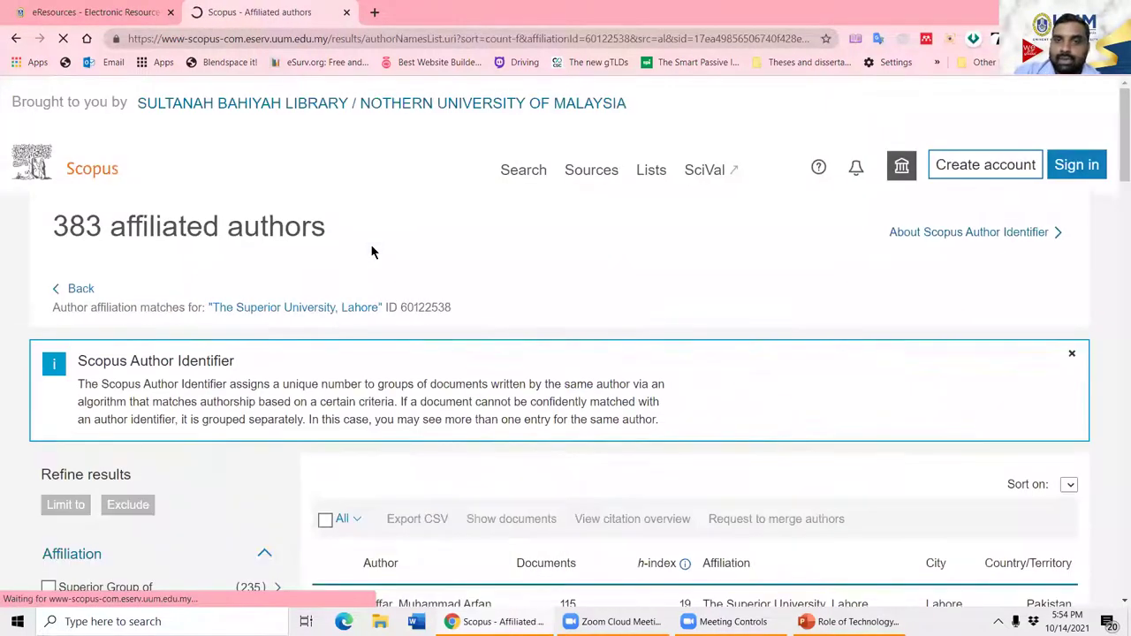
pyautogui.scroll(-3, 366, 340)
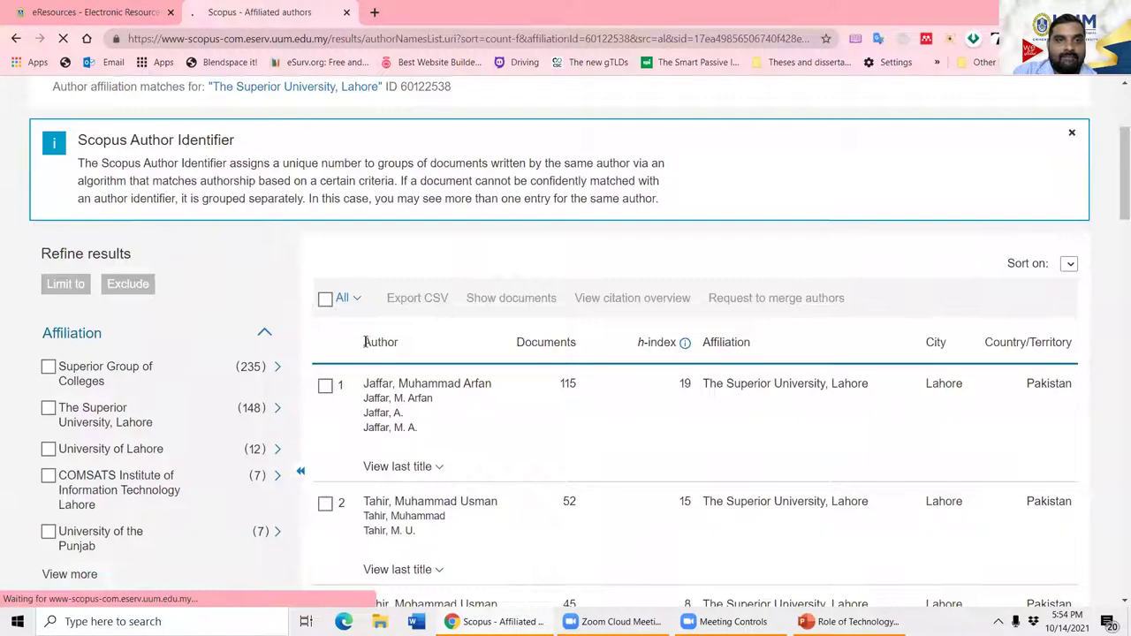
pyautogui.click(16, 37)
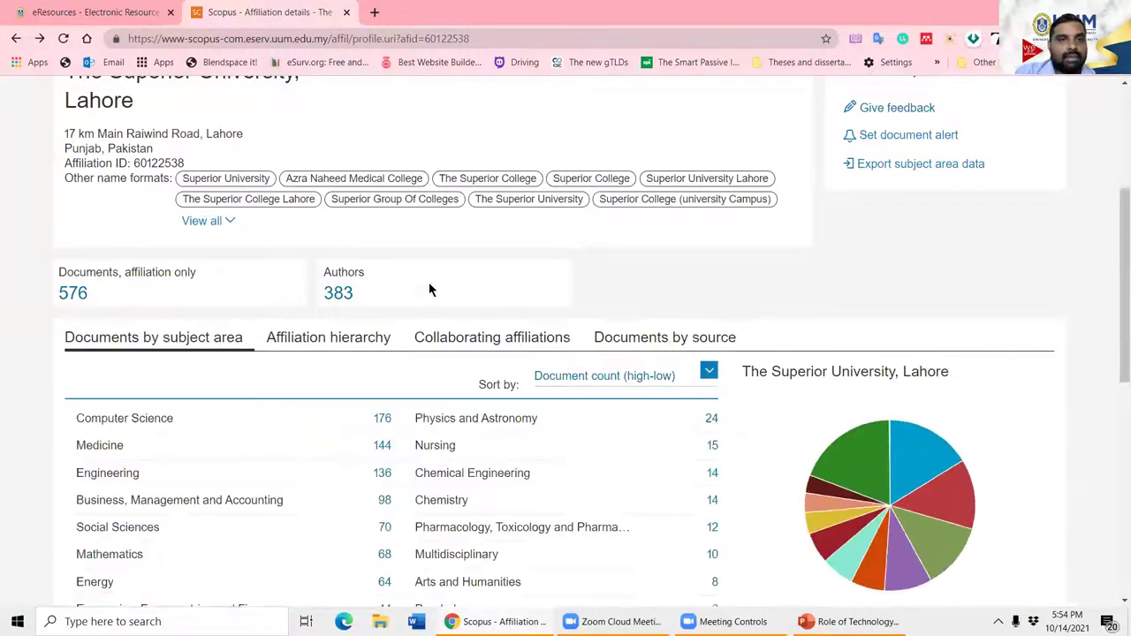
# Step: Examine the name formats, document and author counts, and subject areas on The Superior University, Lahore profile
pyautogui.scroll(-3, 623, 466)
pyautogui.scroll(4, 648, 465)
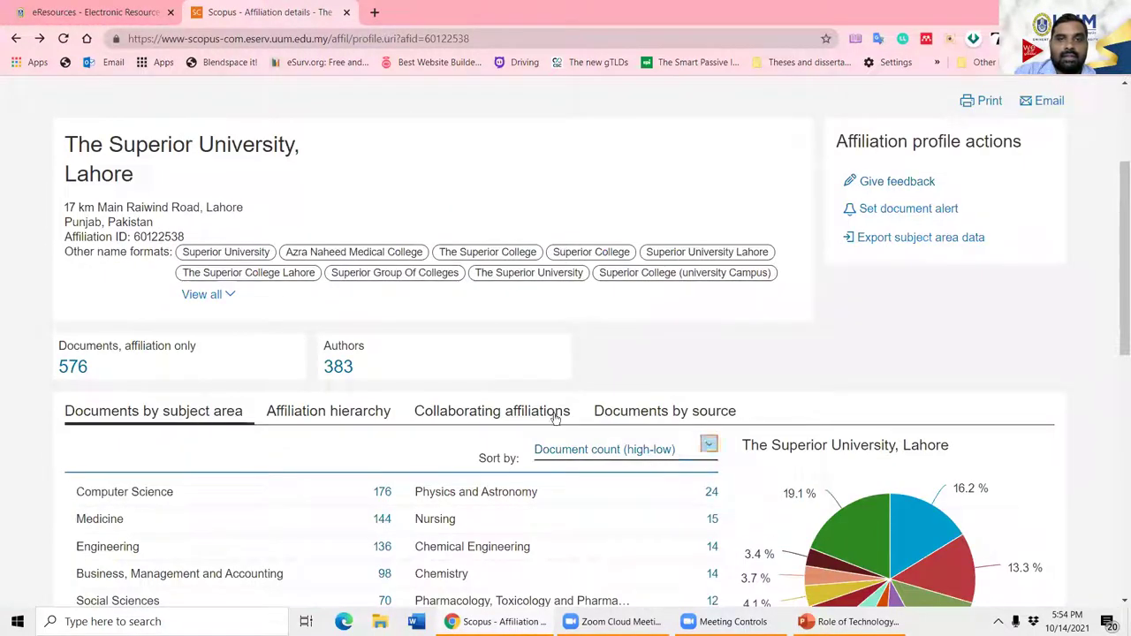
pyautogui.click(74, 367)
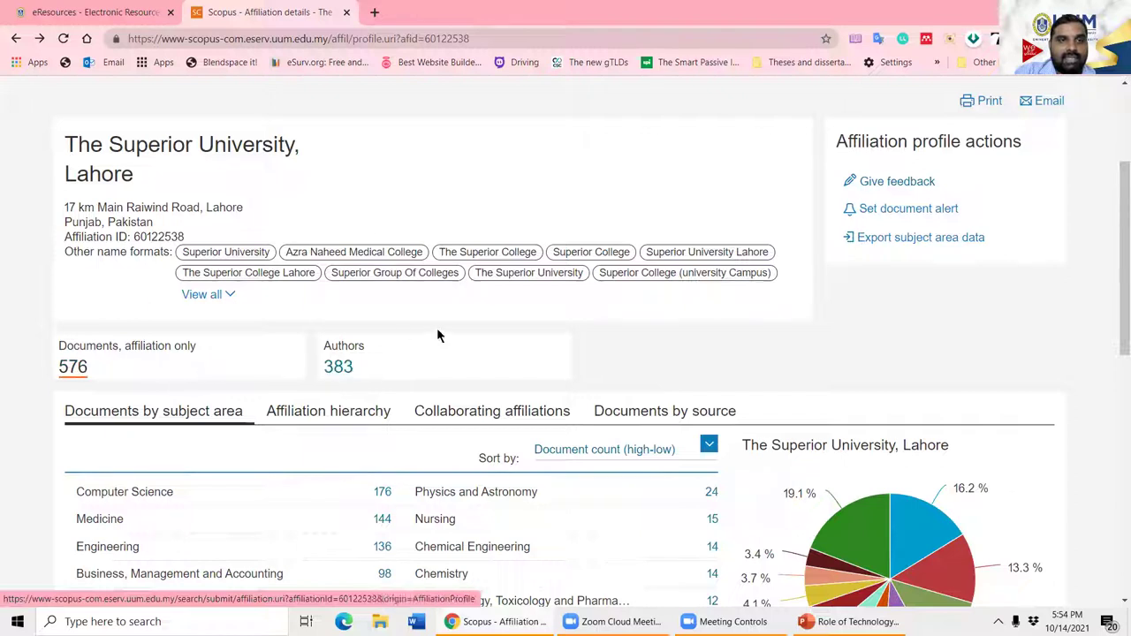
pyautogui.scroll(3, 545, 340)
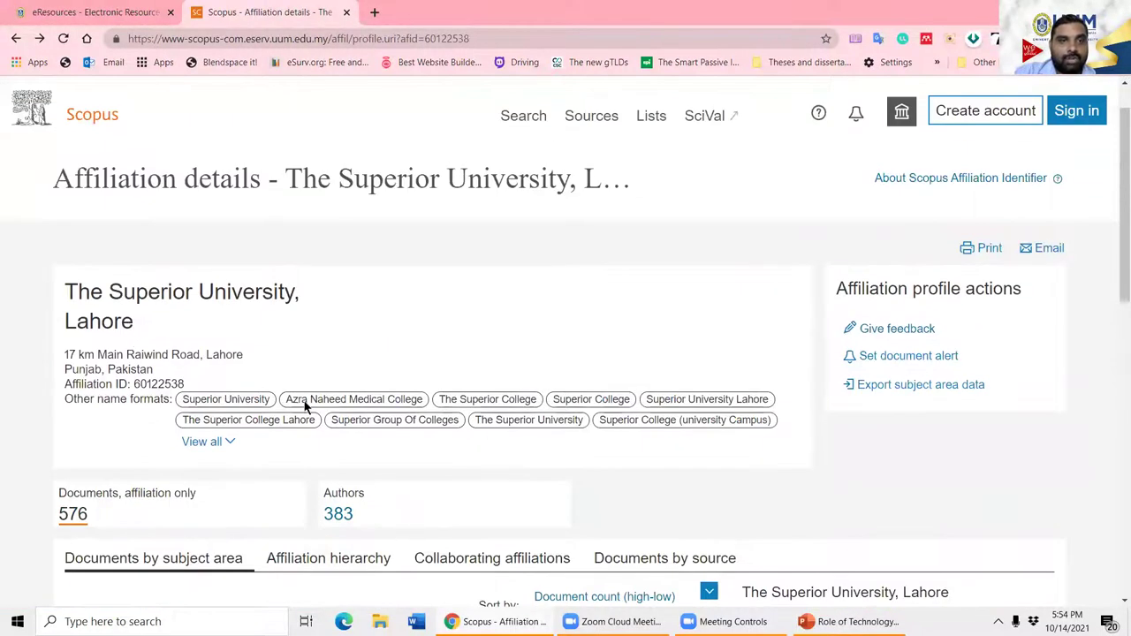
pyautogui.scroll(-3, 304, 405)
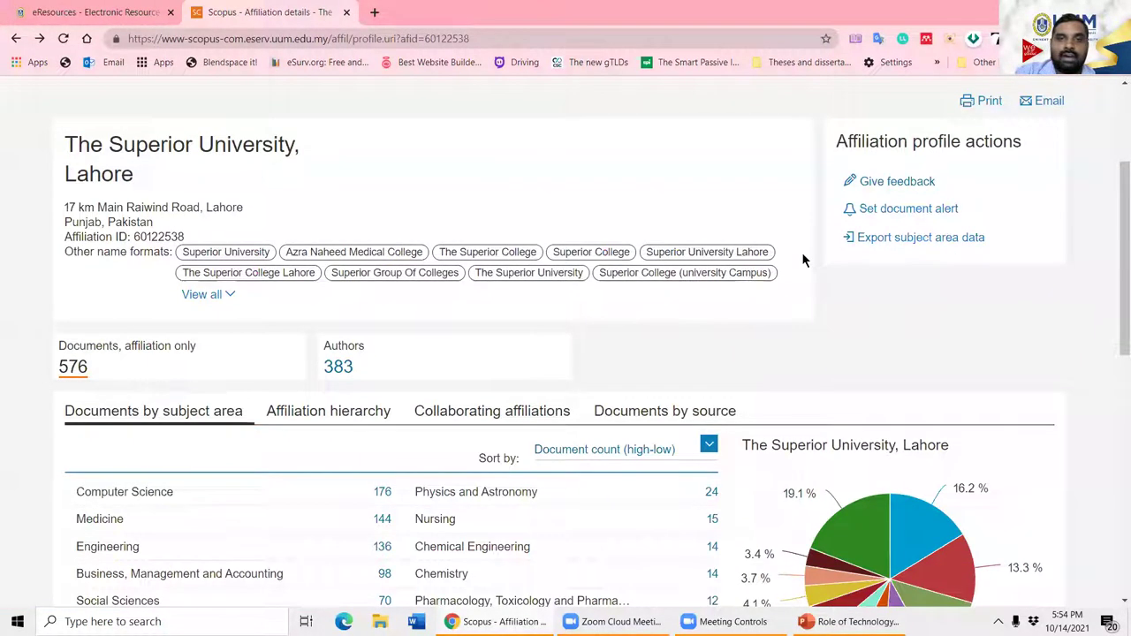
# Step: Open the university's list of affiliated authors and review their document counts, h-index values and the refine filters
pyautogui.click(336, 377)
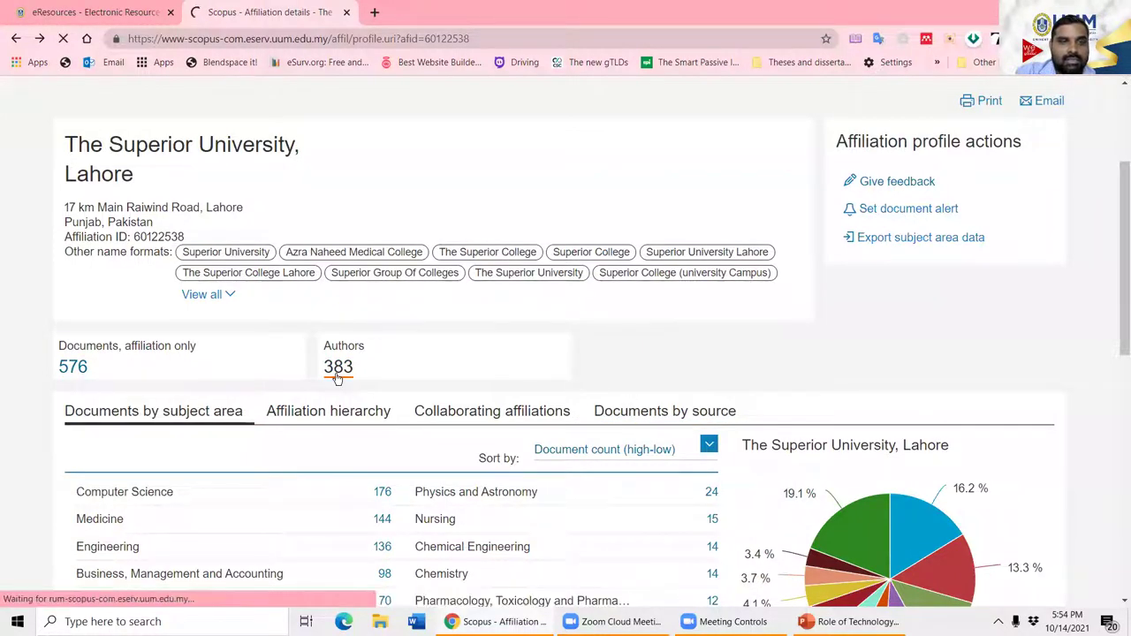
pyautogui.scroll(-3, 731, 365)
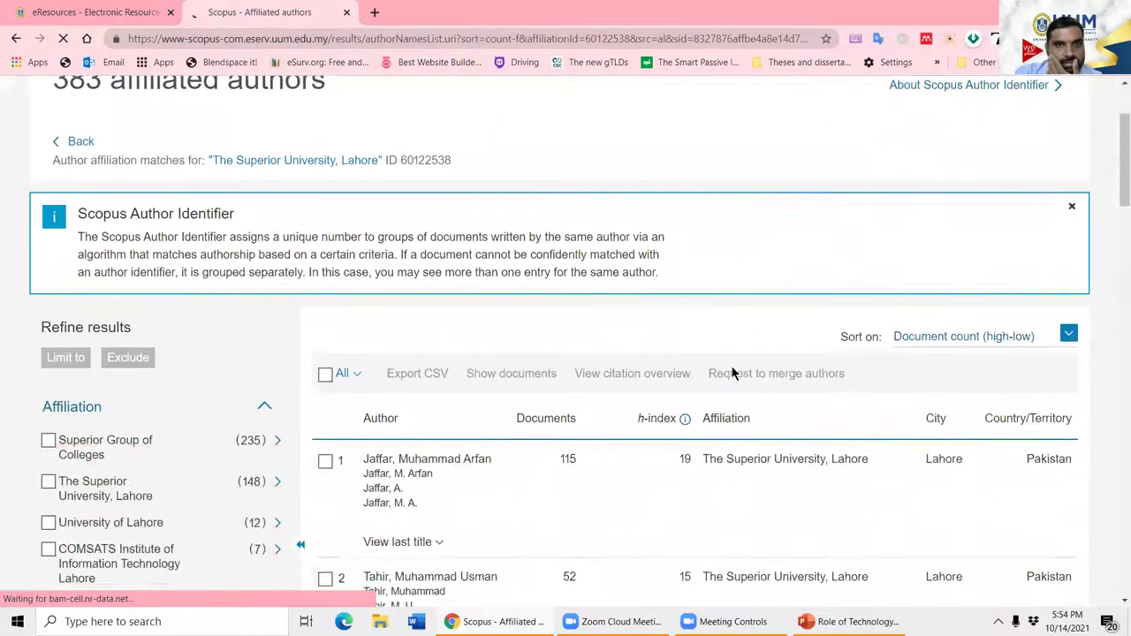
pyautogui.scroll(-5, 731, 373)
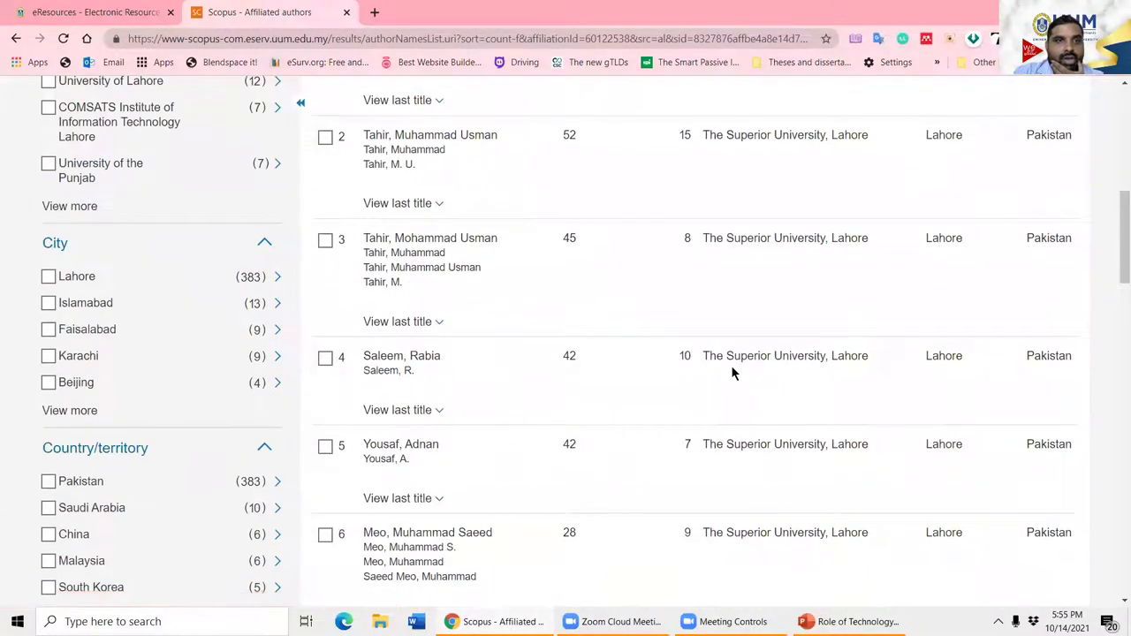
pyautogui.scroll(-3, 341, 399)
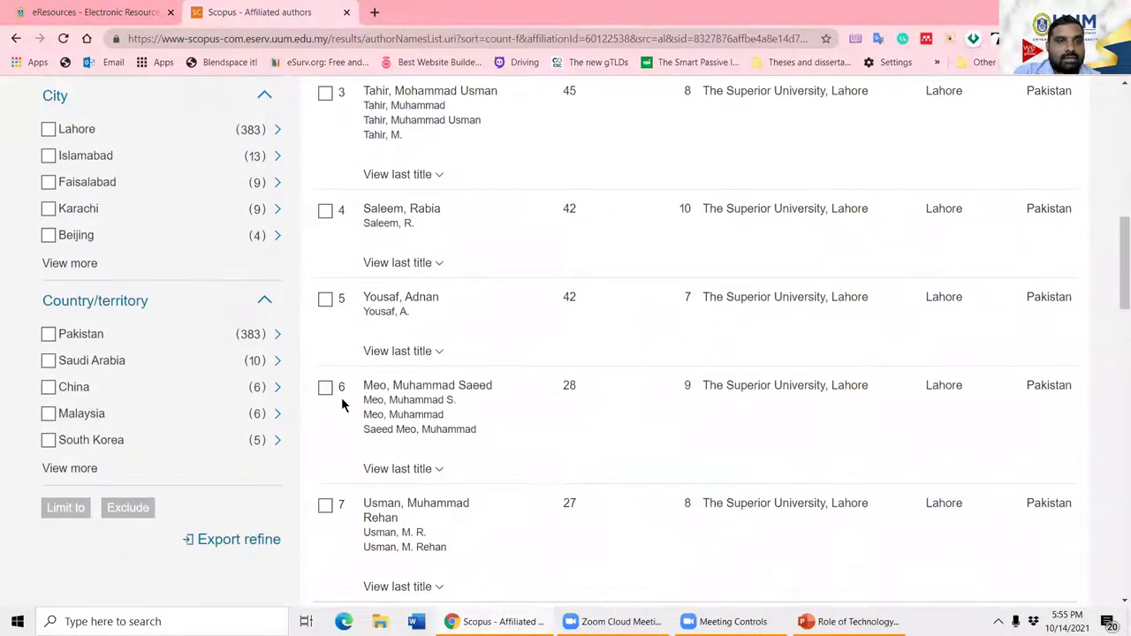
pyautogui.scroll(2, 555, 409)
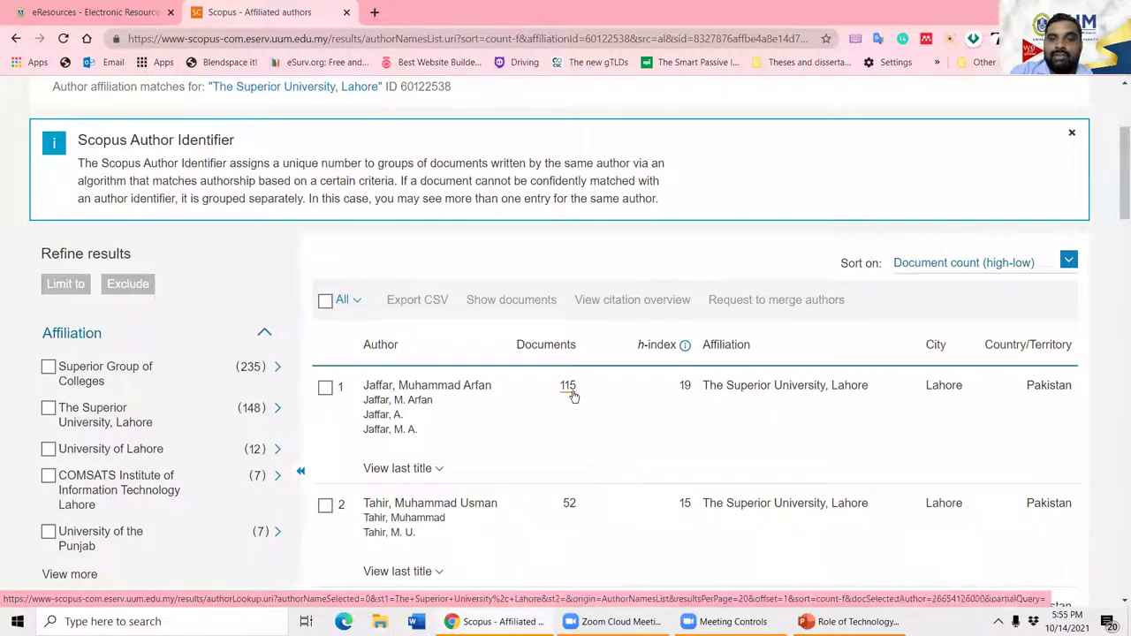
pyautogui.scroll(3, 618, 416)
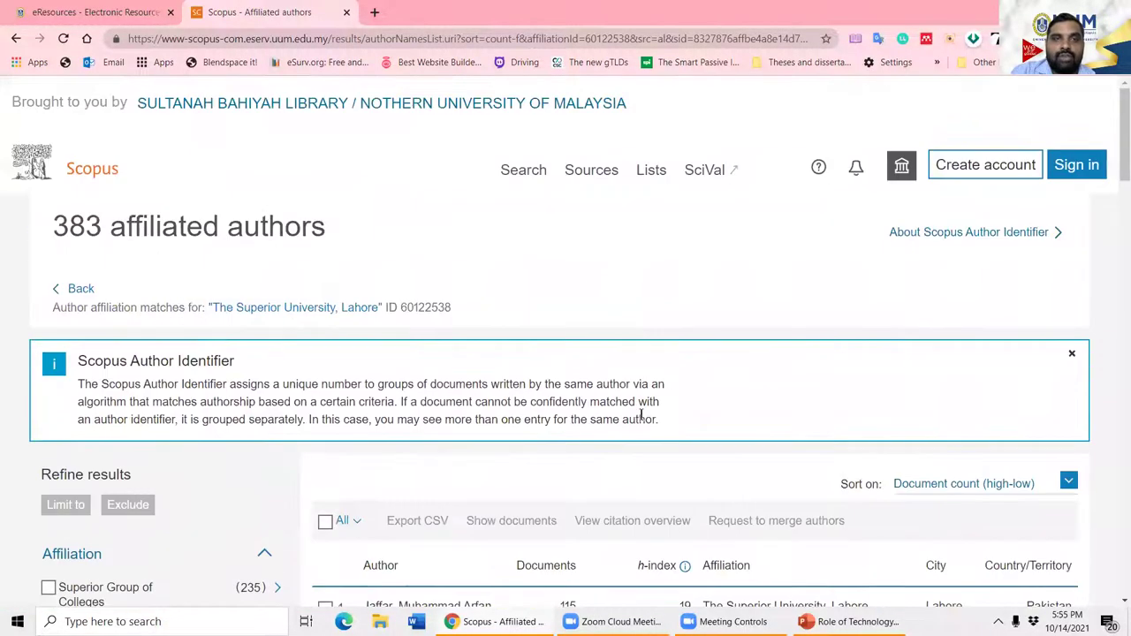
pyautogui.scroll(-3, 486, 477)
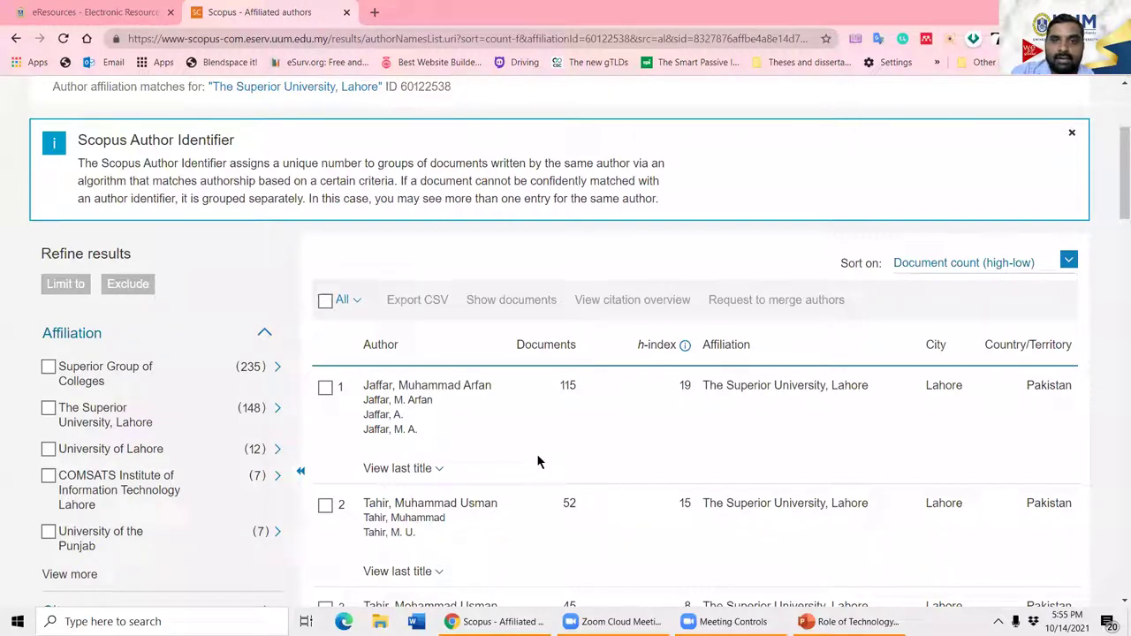
pyautogui.scroll(-3, 550, 447)
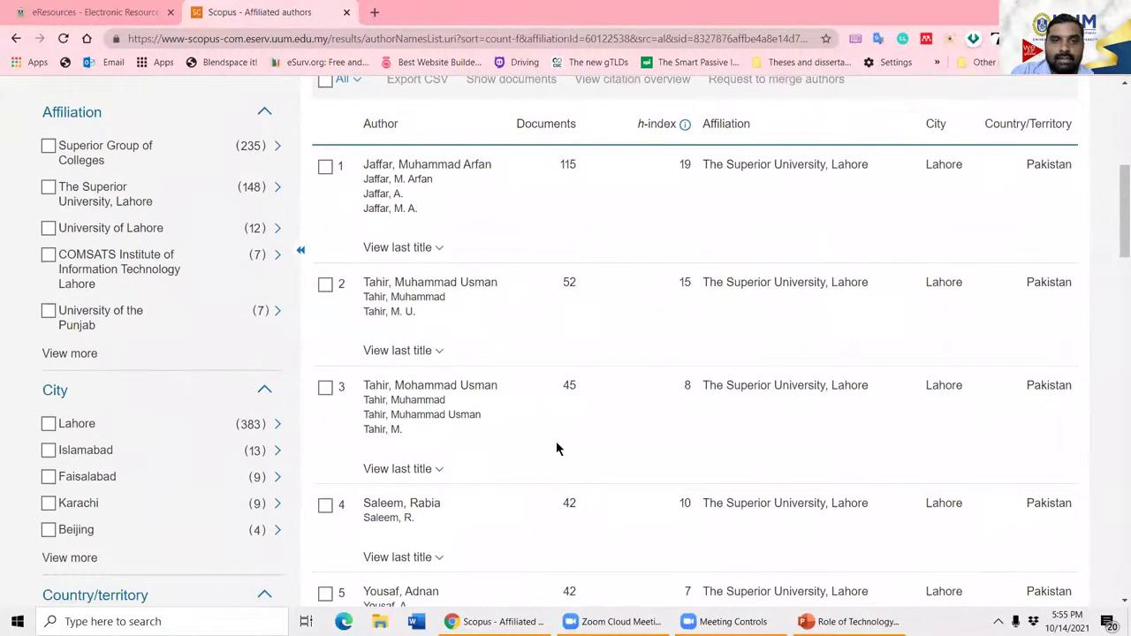
pyautogui.scroll(1, 576, 366)
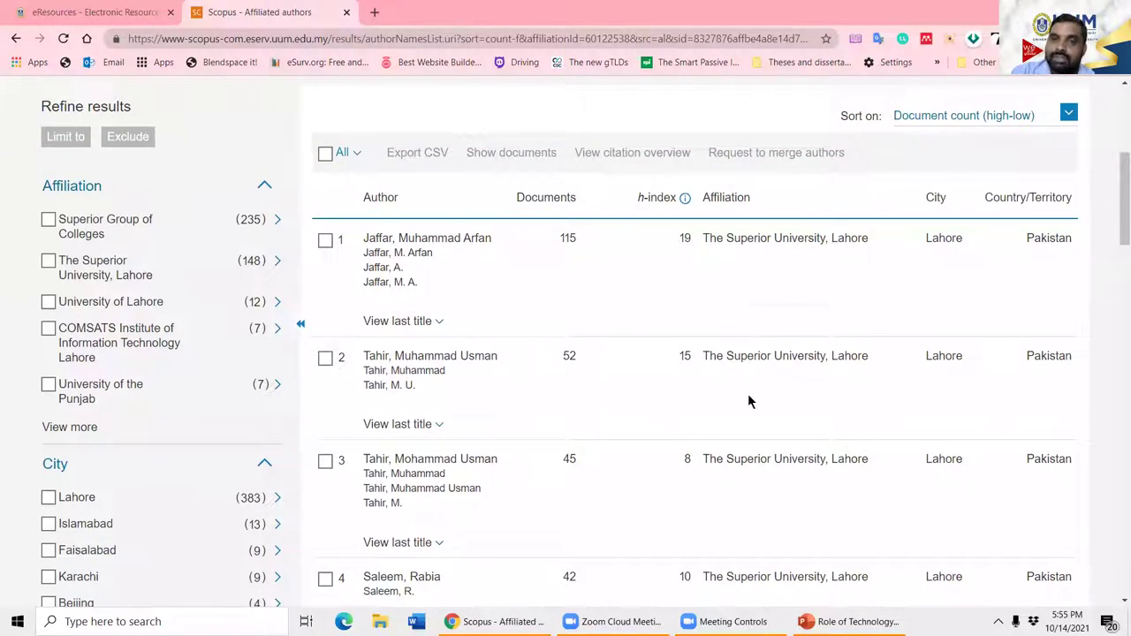
pyautogui.scroll(2, 609, 427)
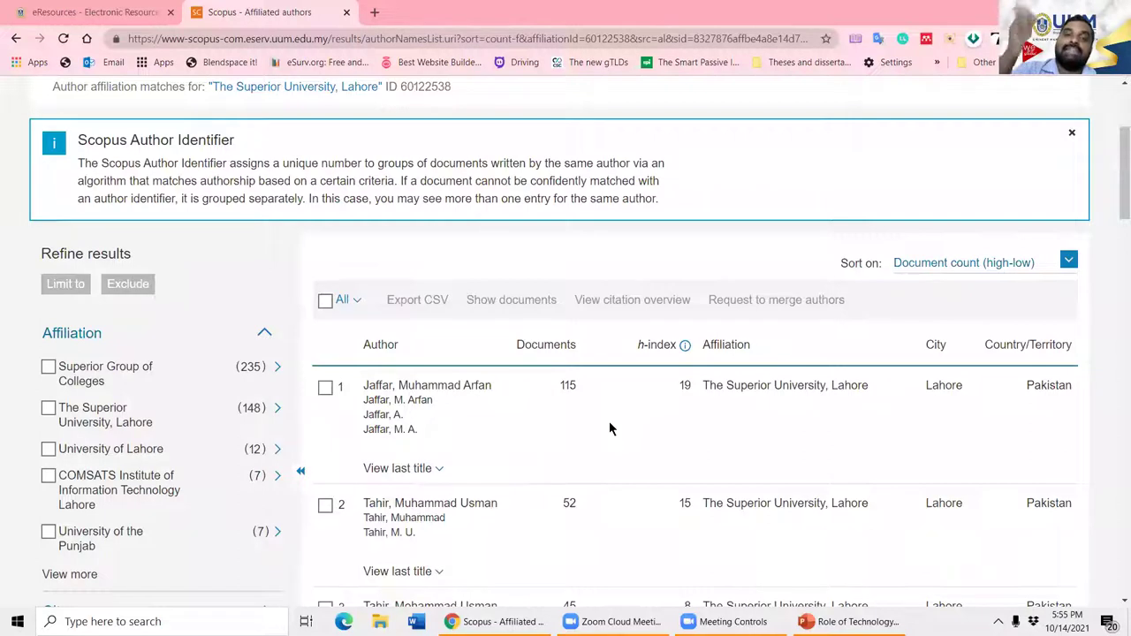
# Step: Open the profile of the first listed author and examine the metrics, citation trends and publication list
pyautogui.click(422, 394)
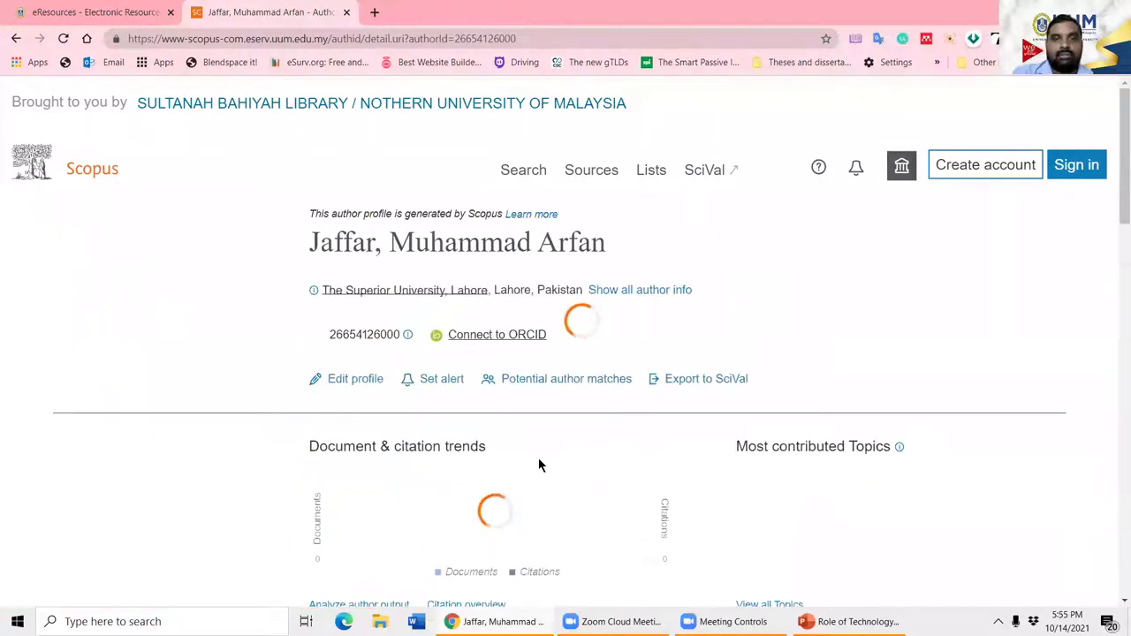
pyautogui.scroll(-1, 990, 505)
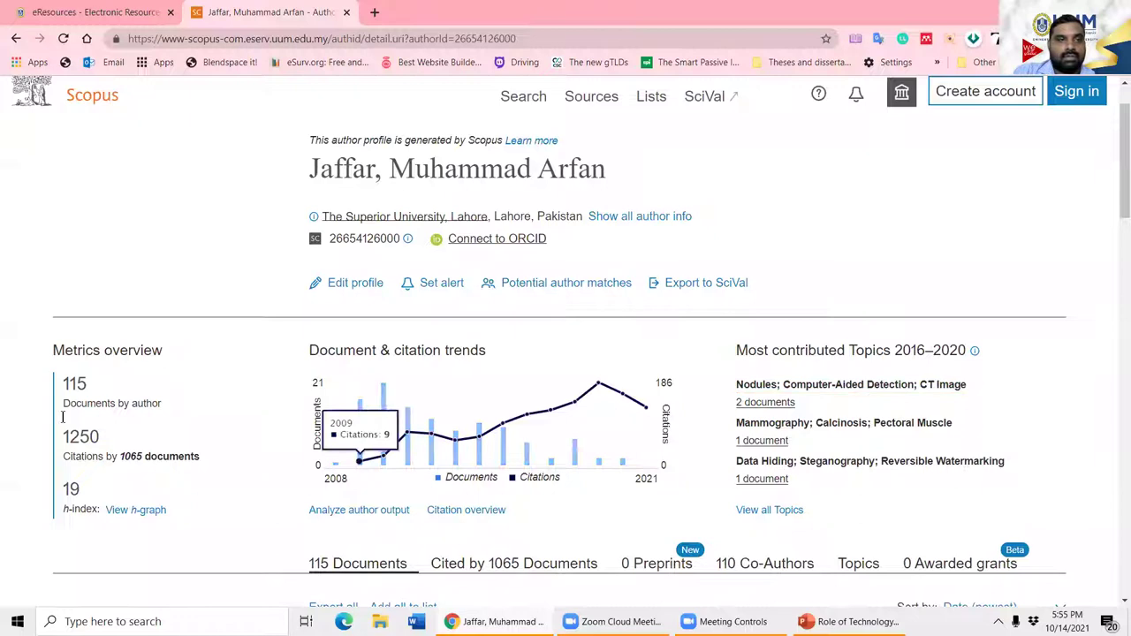
pyautogui.scroll(-3, 730, 539)
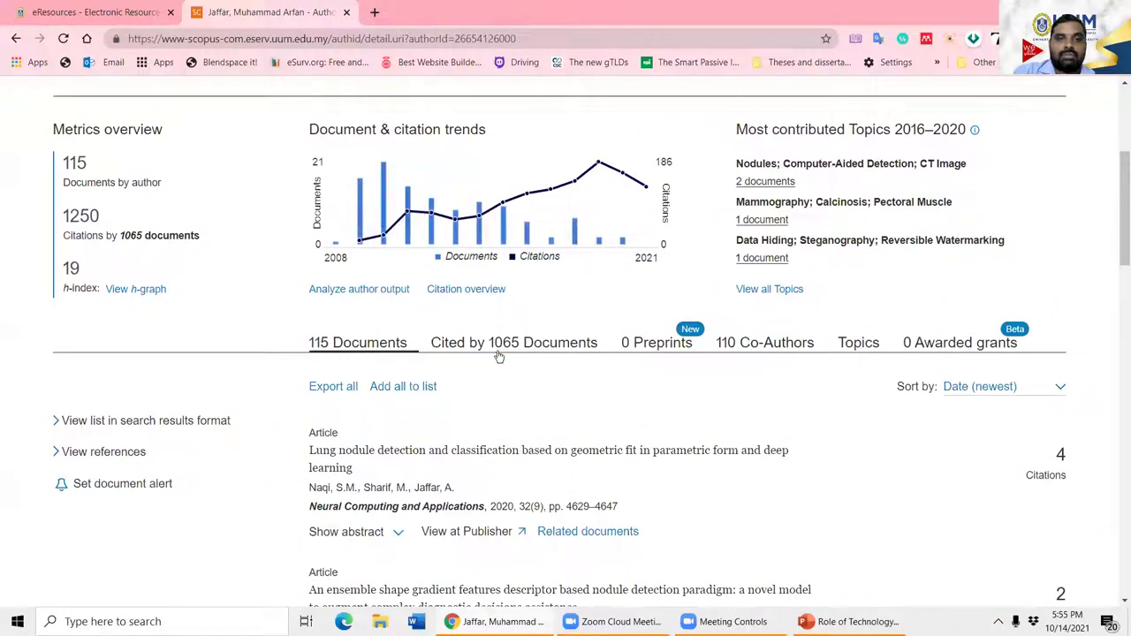
pyautogui.scroll(4, 483, 424)
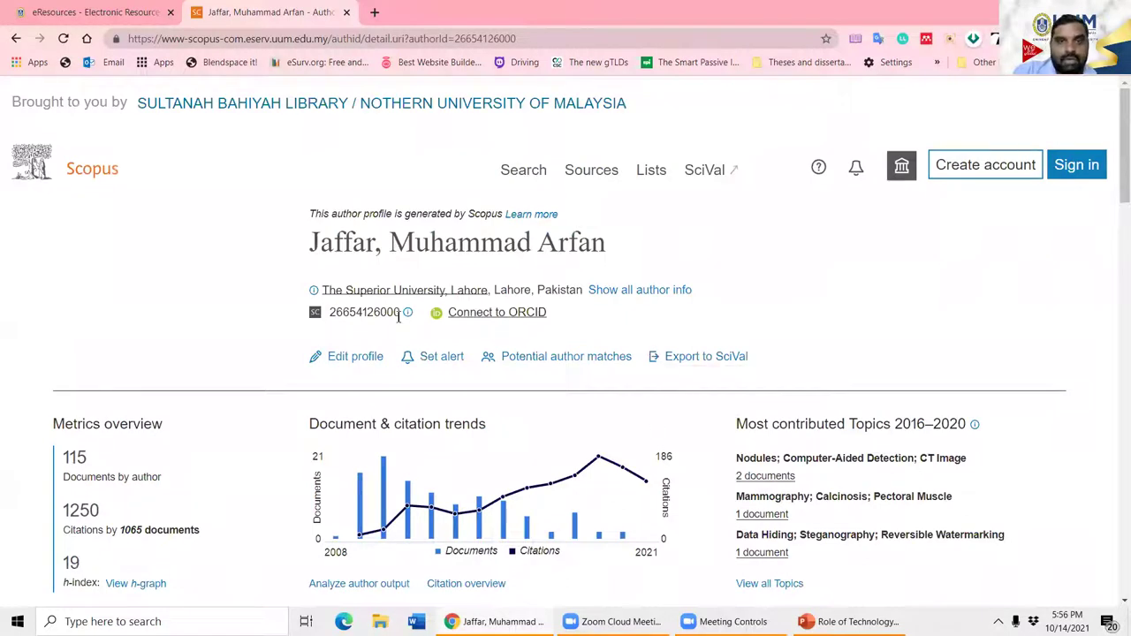
pyautogui.scroll(-3, 746, 409)
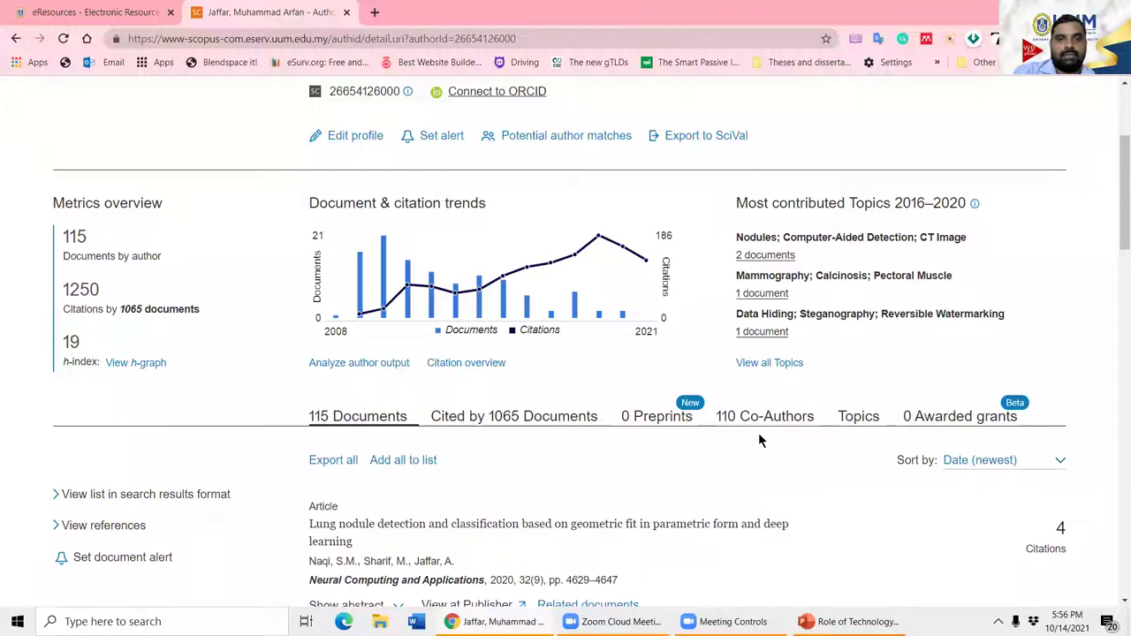
pyautogui.scroll(-3, 423, 428)
# Step: Return to the affiliated authors list, look it over again, and go back to the Scopus search page
pyautogui.click(15, 40)
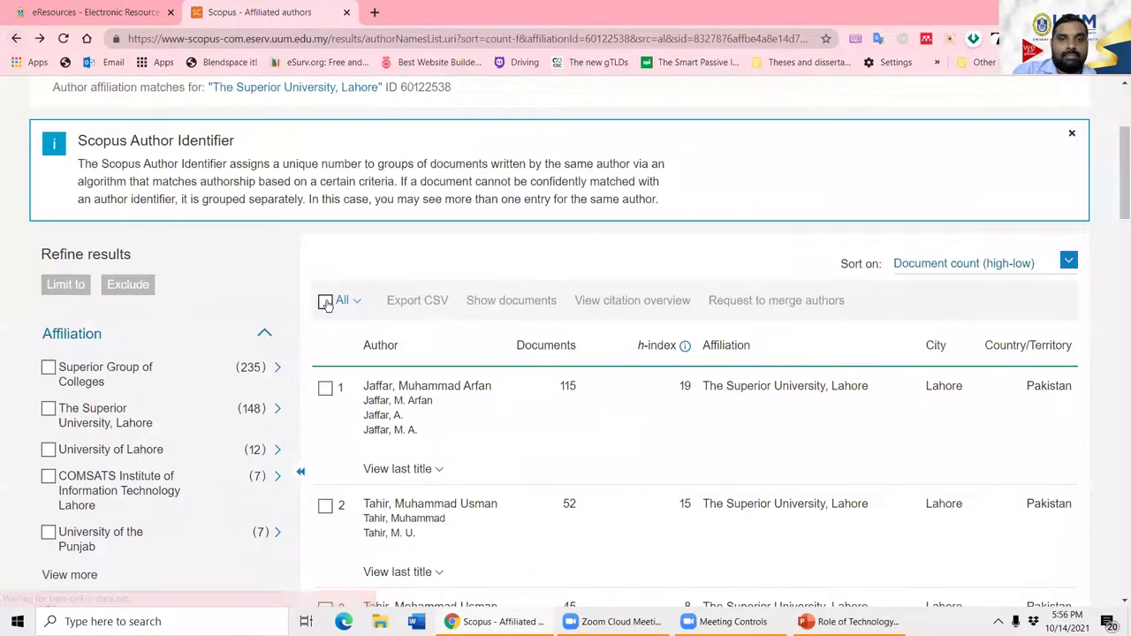
pyautogui.scroll(-3, 571, 353)
pyautogui.scroll(1, 712, 319)
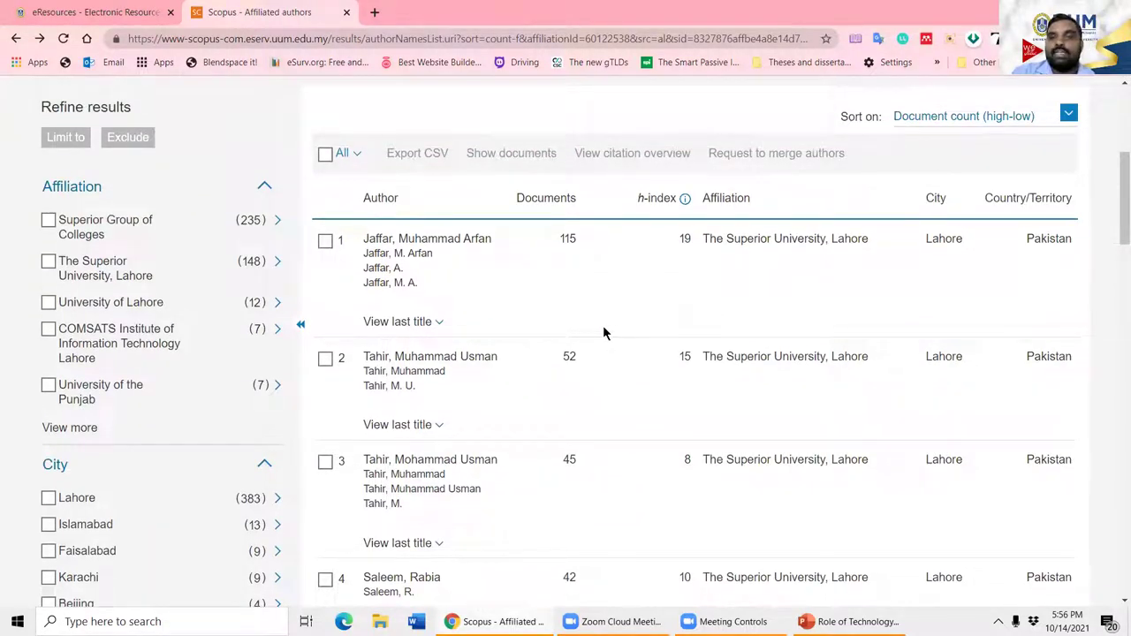
pyautogui.scroll(3, 616, 375)
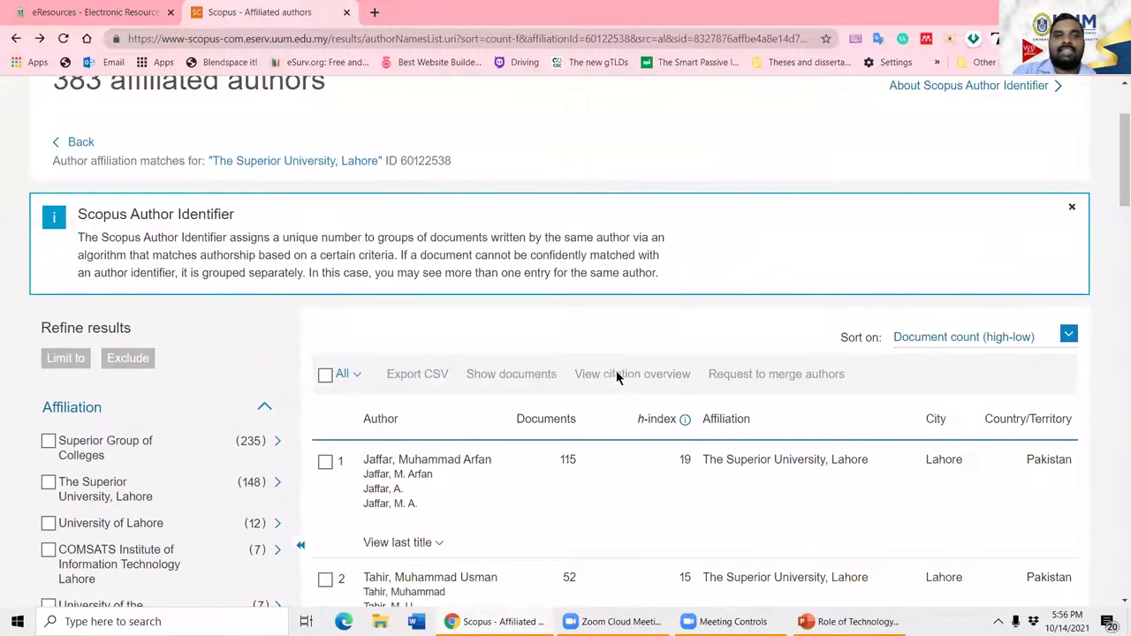
pyautogui.click(16, 39)
pyautogui.click(16, 39)
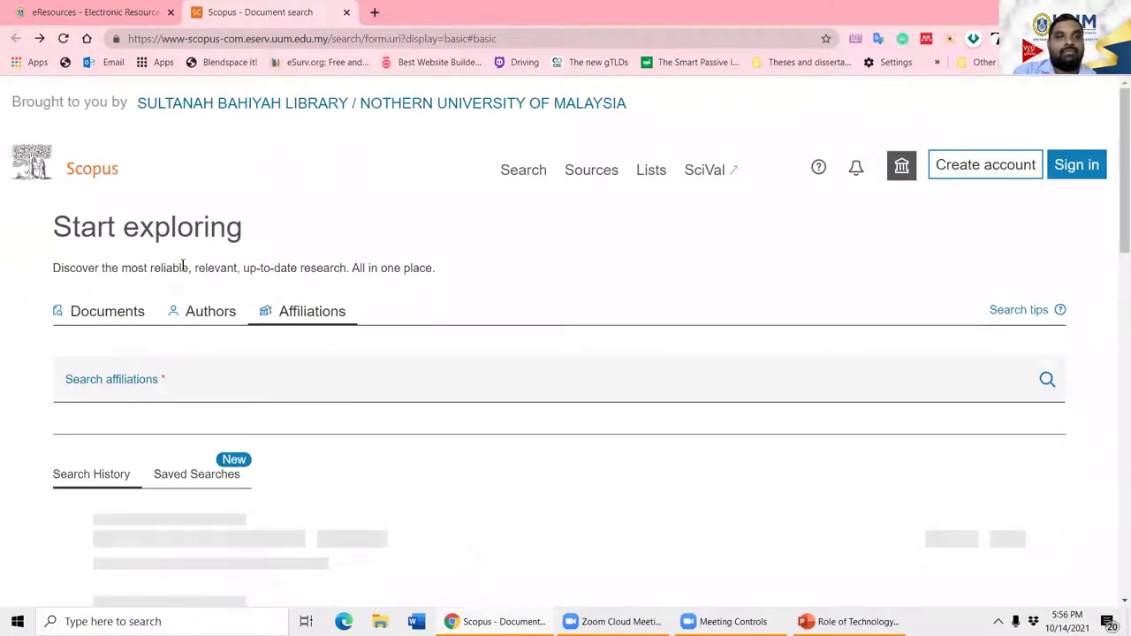
# Step: Switch from affiliation to document search and open the advanced document search
pyautogui.click(102, 322)
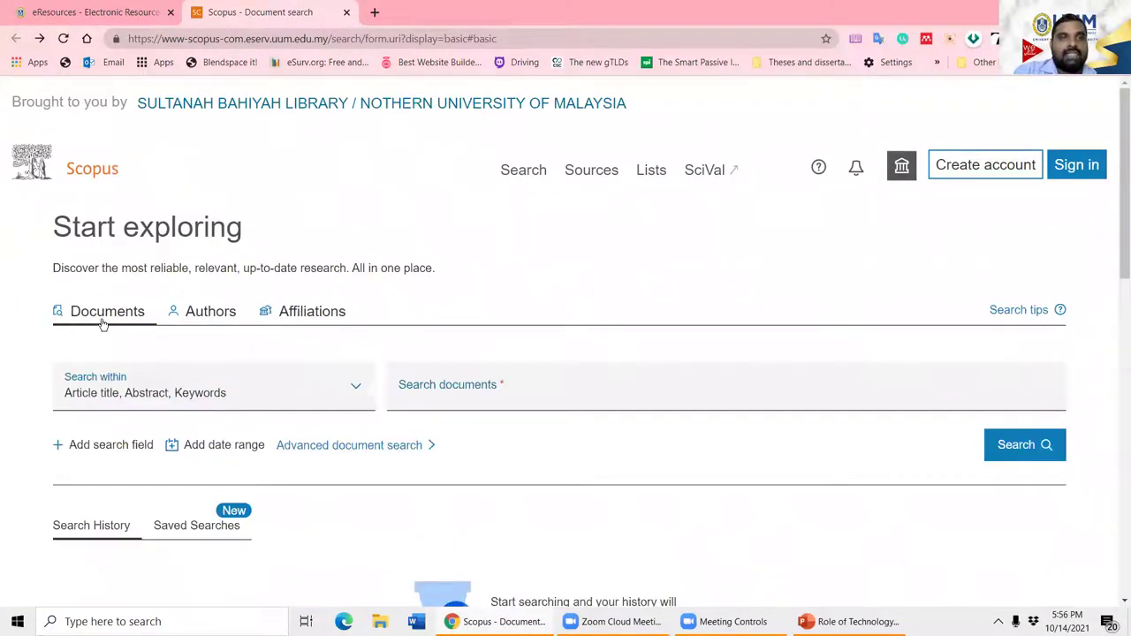
pyautogui.scroll(-1, 465, 495)
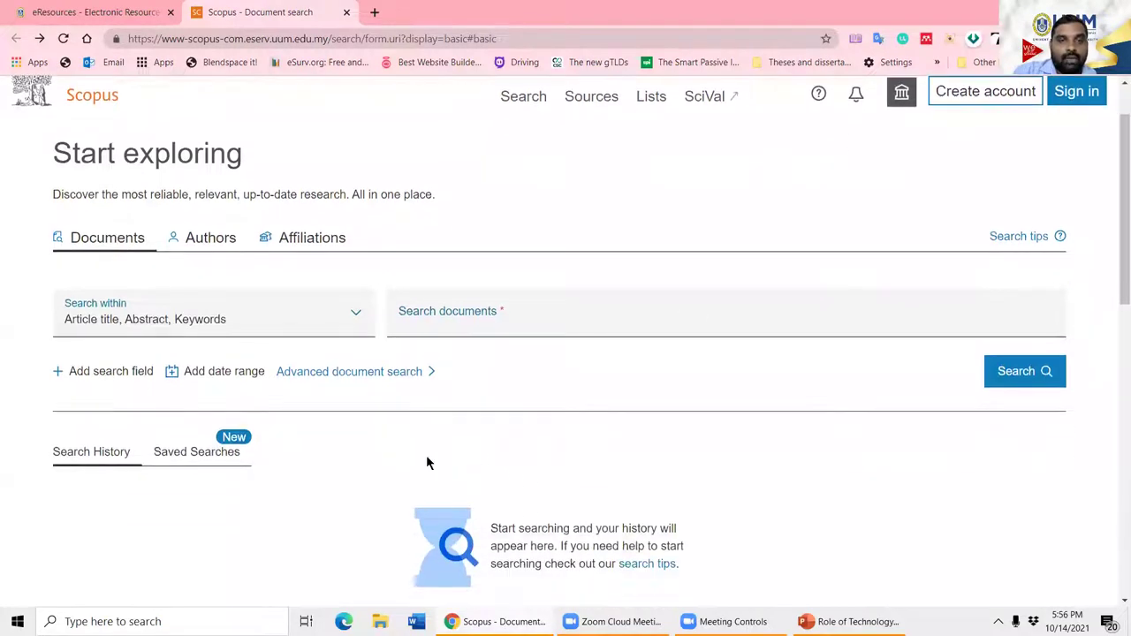
pyautogui.click(452, 324)
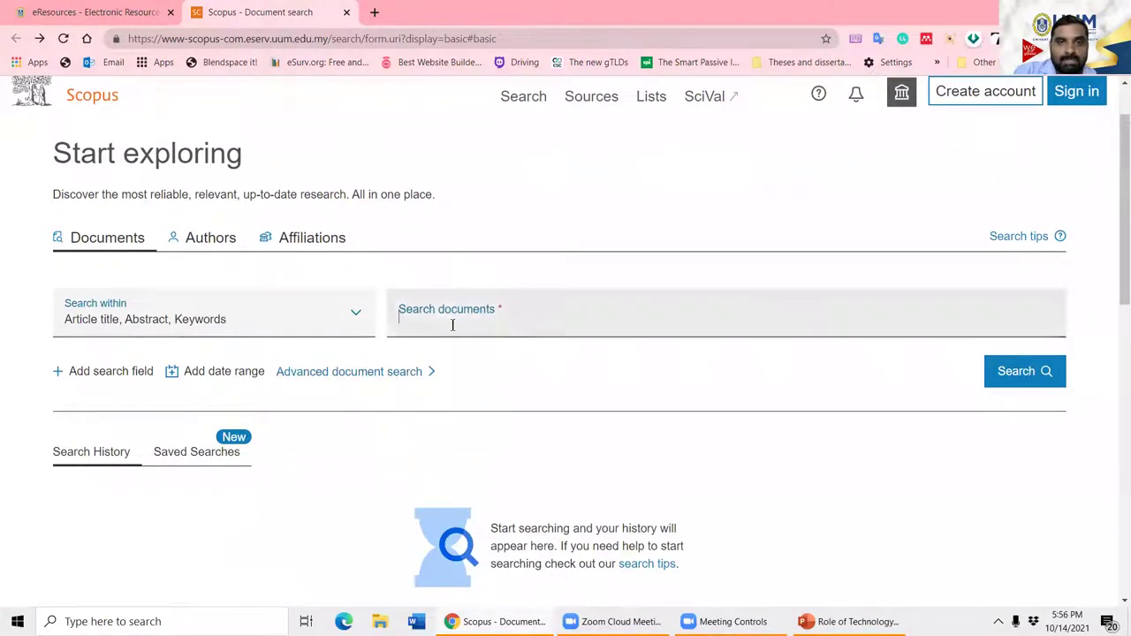
pyautogui.click(382, 380)
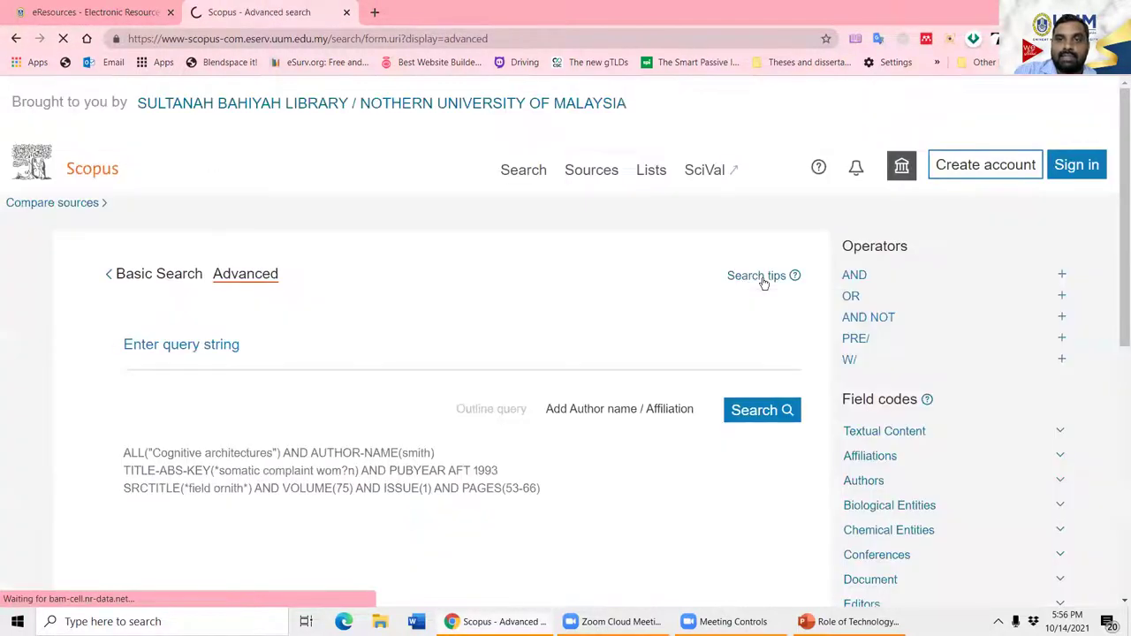
# Step: Enter the exact phrase "social commerce" in quotation marks as the advanced query string
pyautogui.click(160, 410)
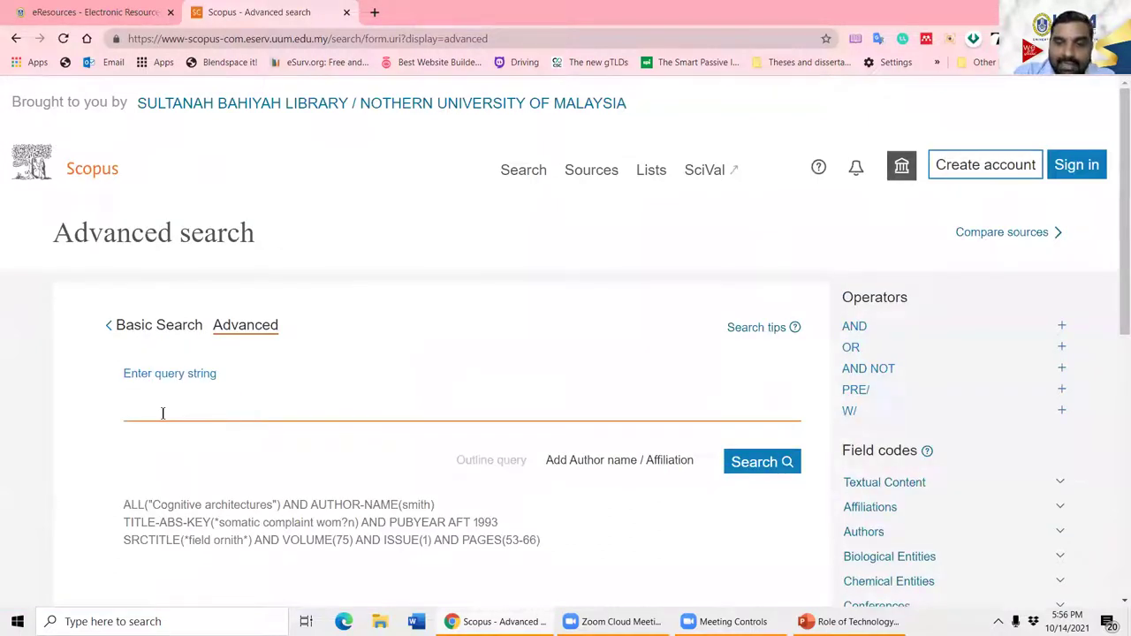
pyautogui.write('"so')
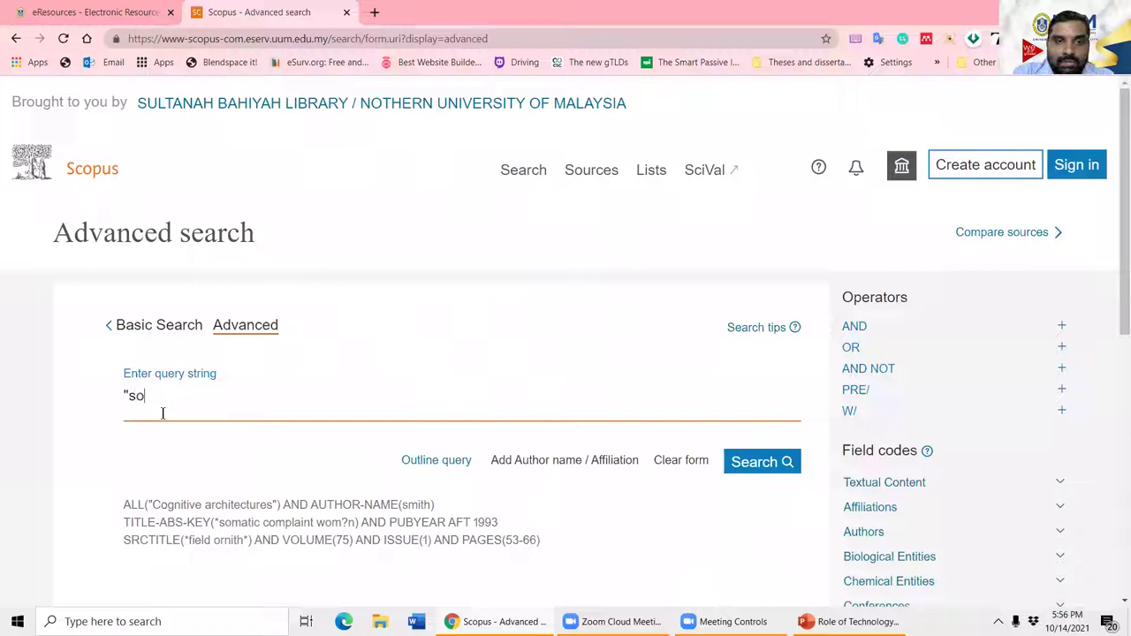
pyautogui.write('cial commerce')
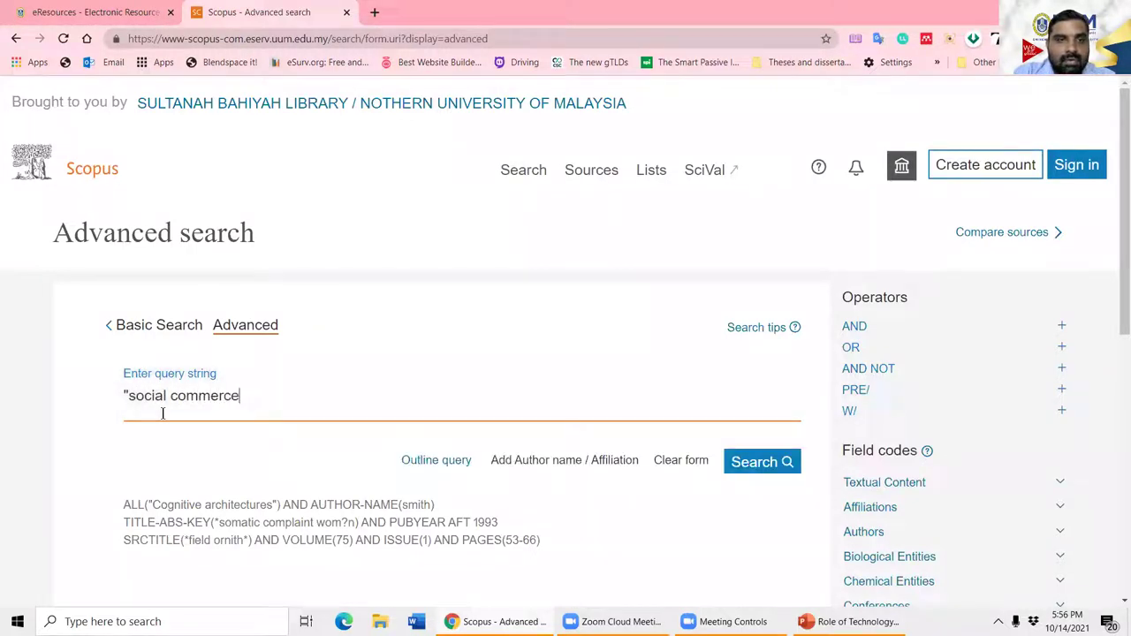
pyautogui.write('"')
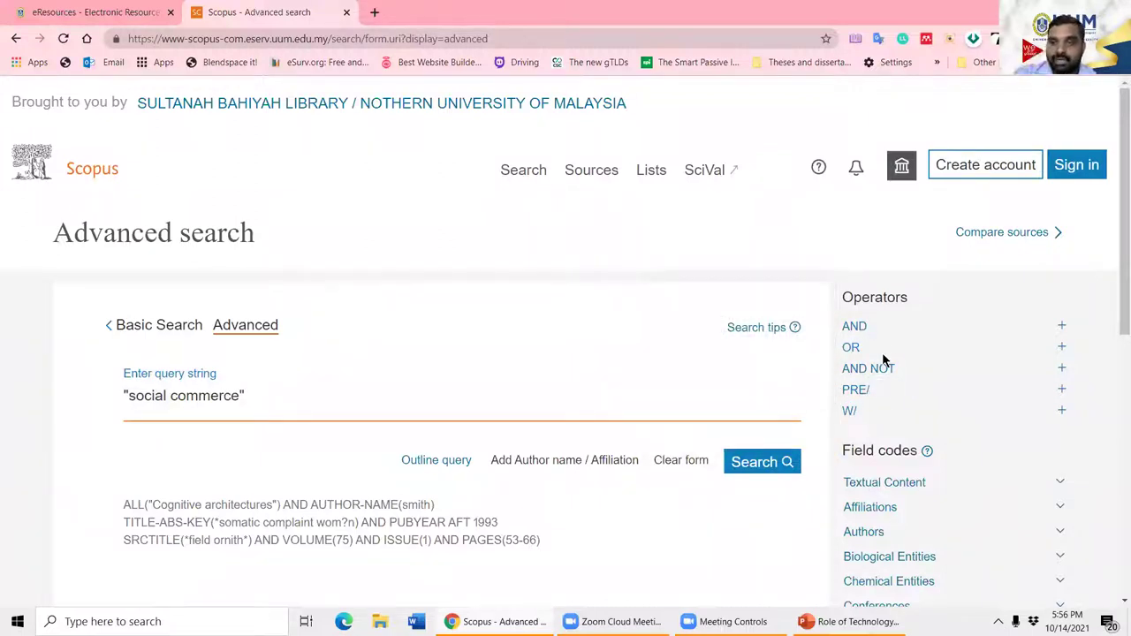
# Step: Extend the query with the AND operator and the term Pakistan
pyautogui.click(1061, 329)
pyautogui.scroll(-1, 1061, 329)
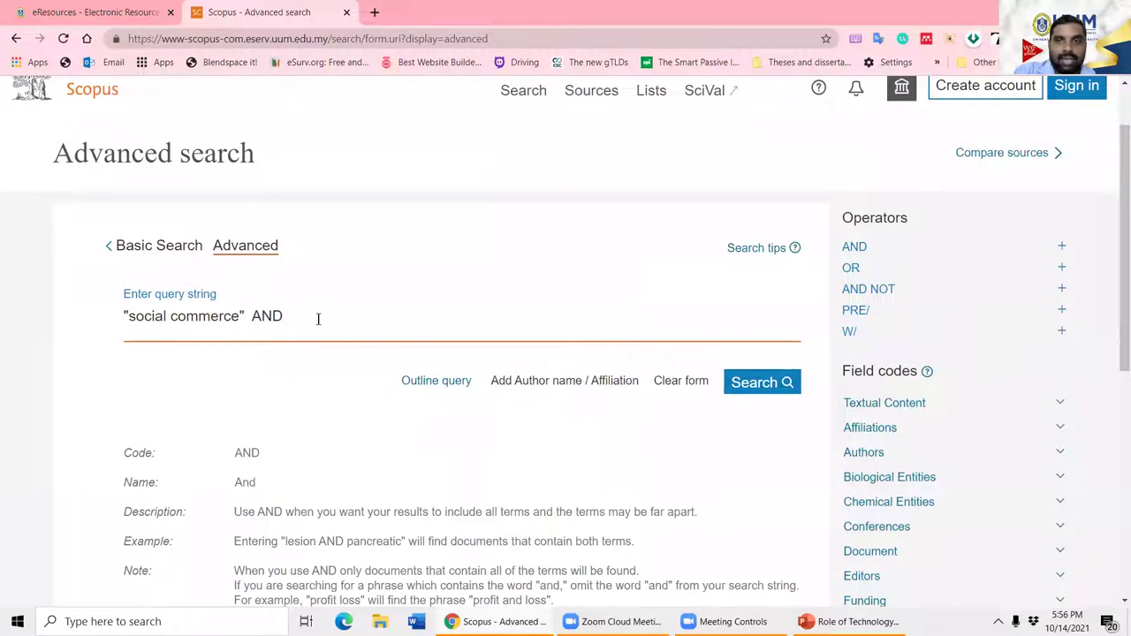
pyautogui.write('Paki')
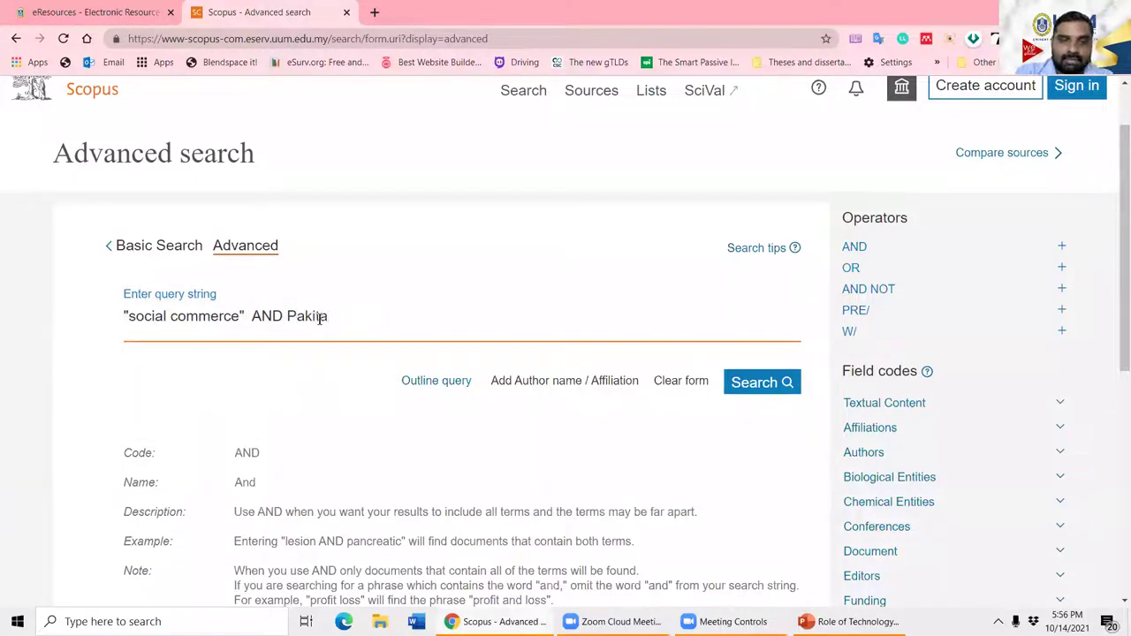
pyautogui.write('stan')
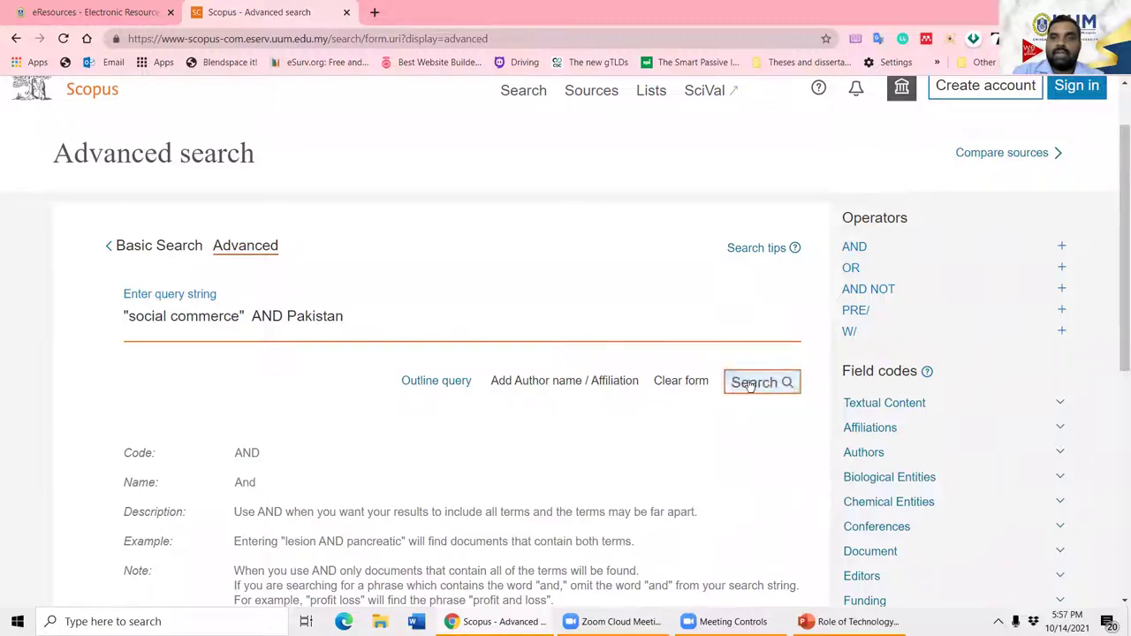
pyautogui.scroll(1, 963, 371)
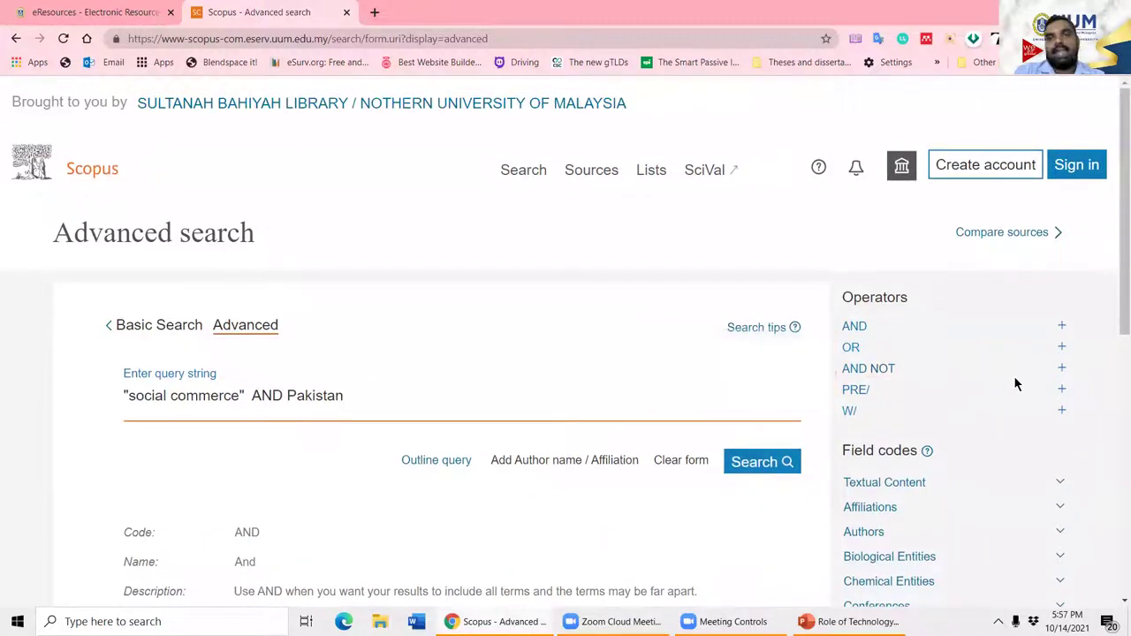